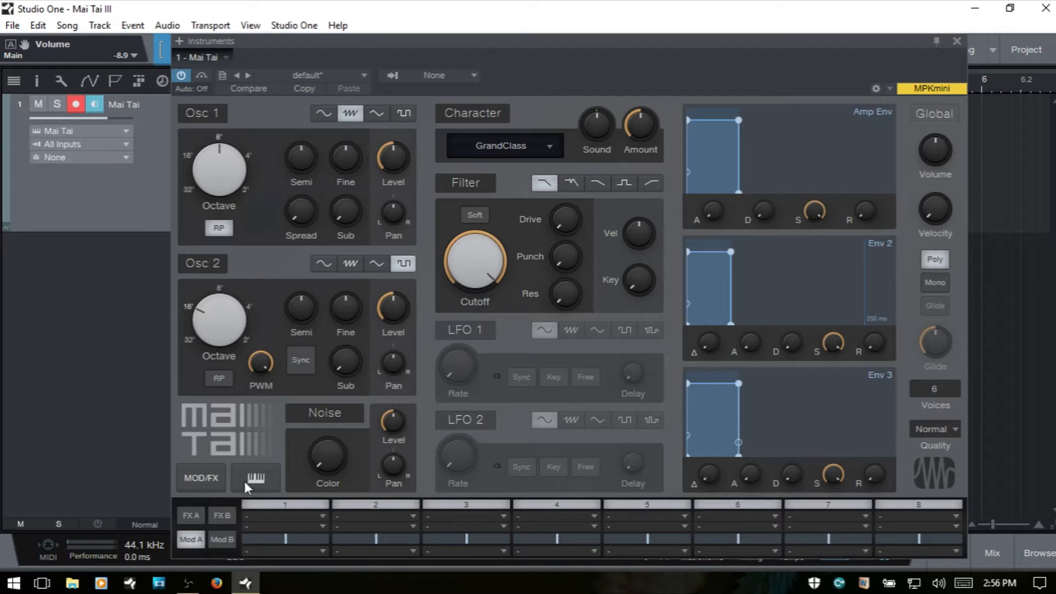
Check the FX A and FX B effect pages, hide the modulation and effects section, and switch off the Character section
{"action": "left_click", "coordinate": [191, 517]}
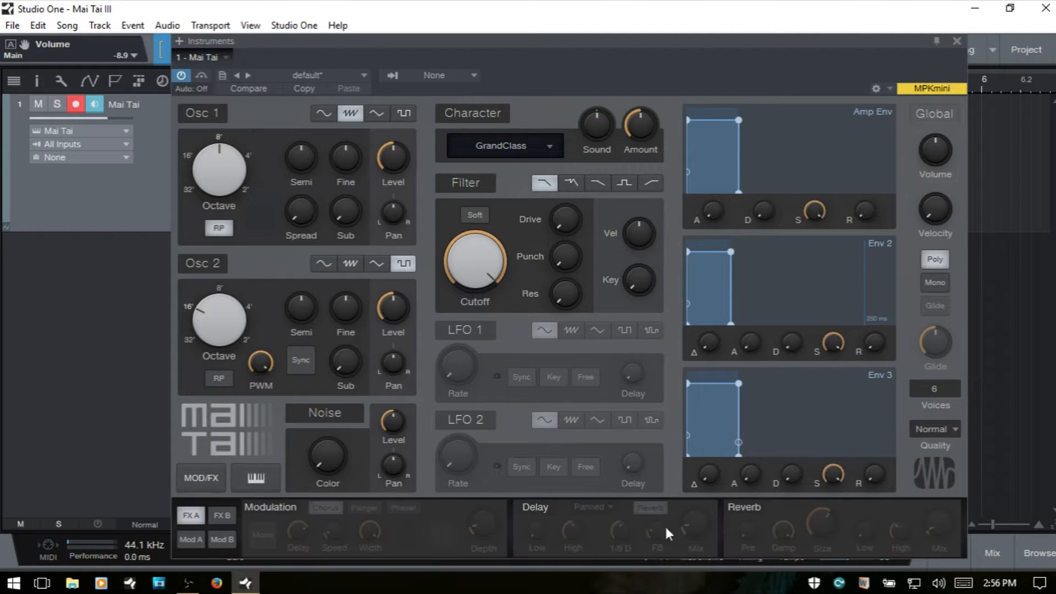
{"action": "left_click", "coordinate": [220, 514]}
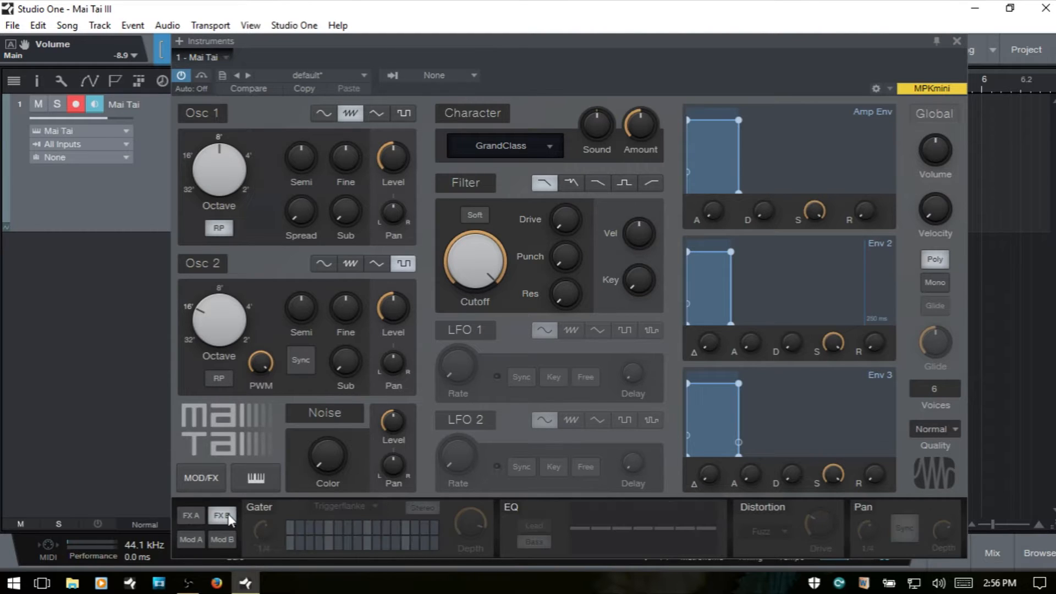
{"action": "left_click", "coordinate": [189, 516]}
{"action": "left_click", "coordinate": [201, 478]}
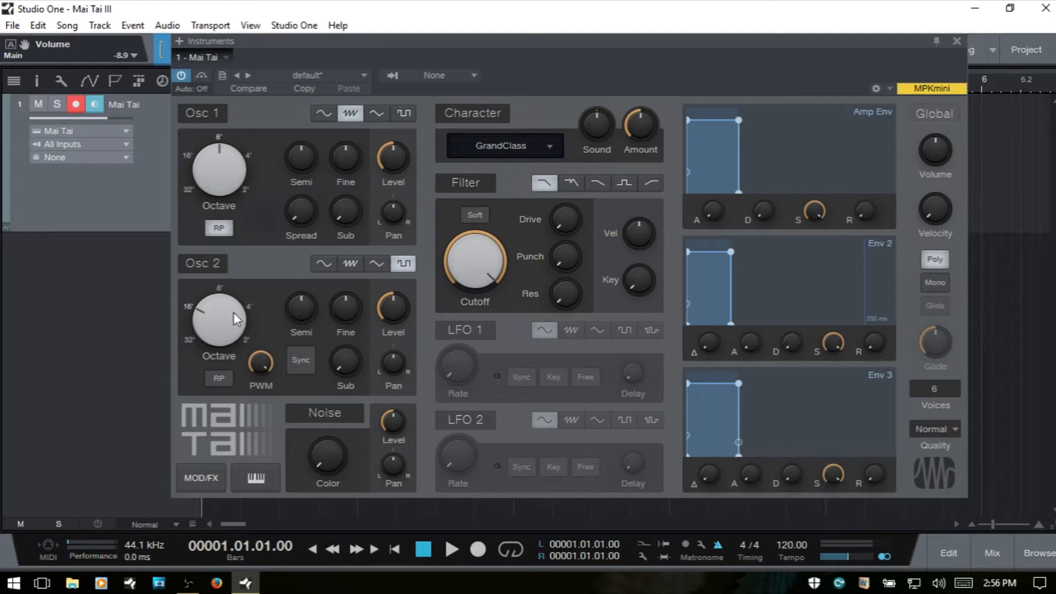
{"action": "left_click", "coordinate": [472, 113]}
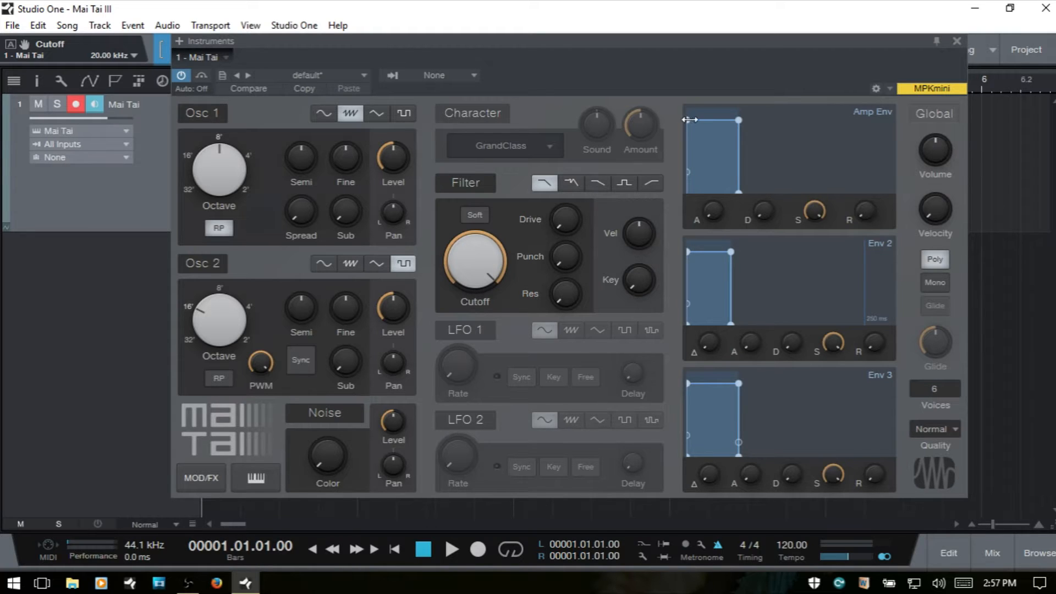
Give the Amp Env a gradual attack of roughly 70 ms and set its decay to 153 ms
{"action": "left_click_drag", "start_coordinate": [690, 119], "coordinate": [745, 119]}
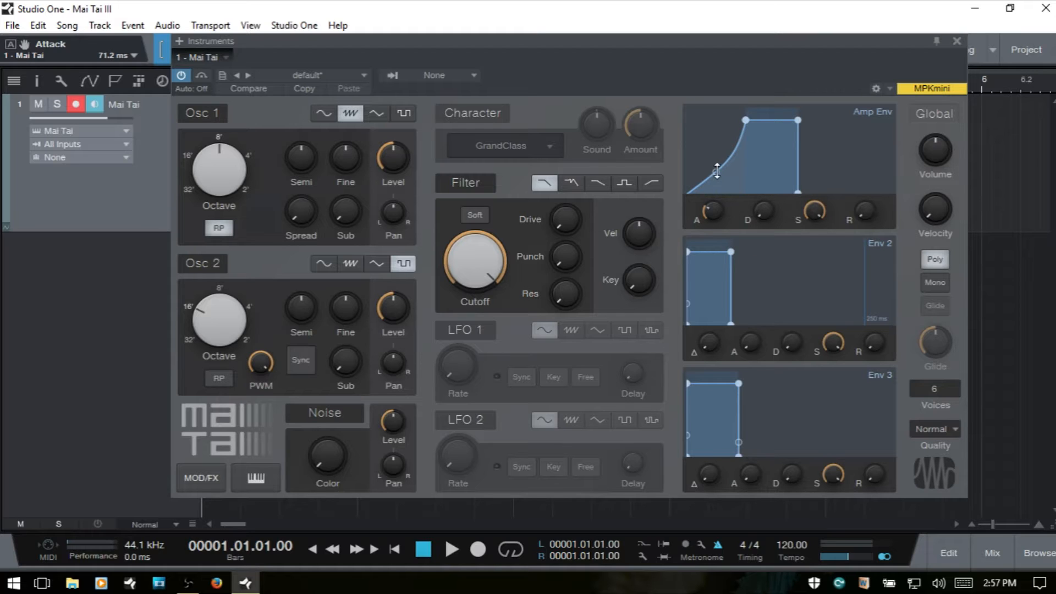
{"action": "mouse_move", "coordinate": [717, 170]}
{"action": "left_mouse_down"}
{"action": "mouse_move", "coordinate": [711, 140]}
{"action": "mouse_move", "coordinate": [730, 173]}
{"action": "left_mouse_up"}
{"action": "left_click_drag", "start_coordinate": [763, 209], "coordinate": [761, 157]}
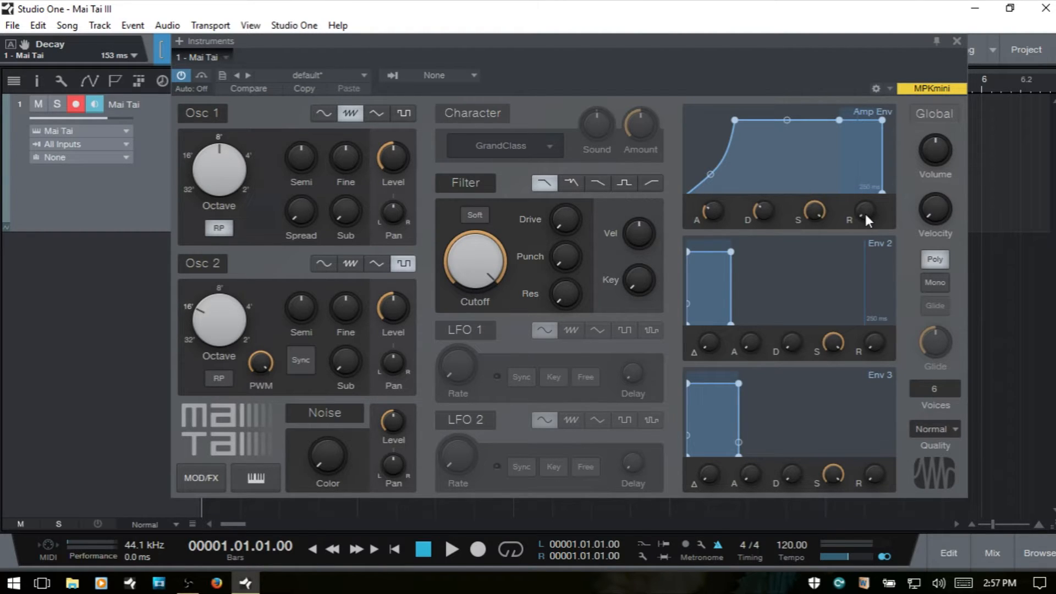
Try a 1.52 s release on the Amp Env and return it to 0 ms
{"action": "left_click_drag", "start_coordinate": [865, 214], "coordinate": [870, 131]}
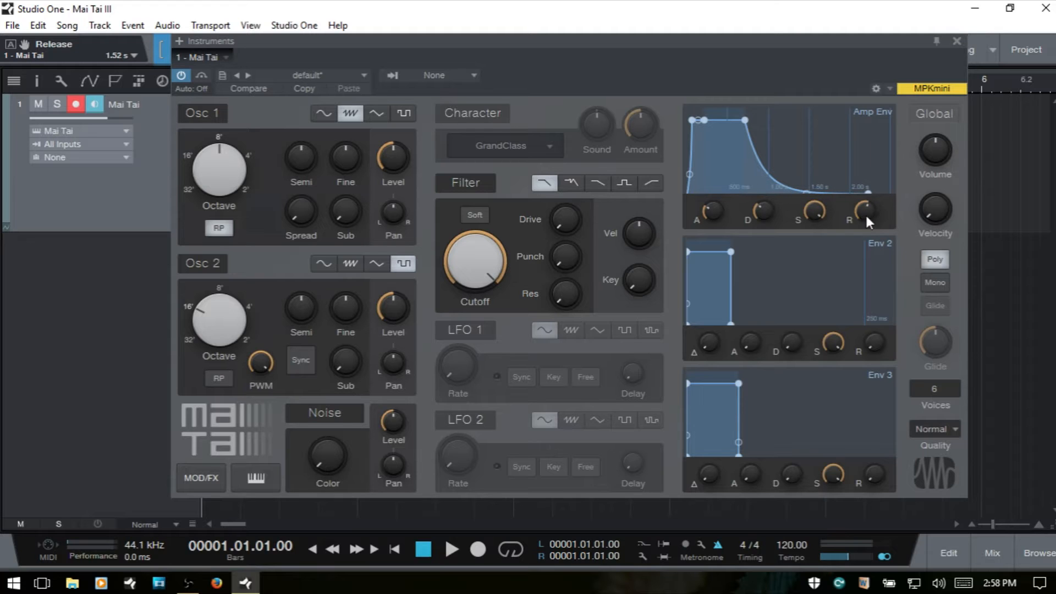
{"action": "left_click_drag", "start_coordinate": [866, 213], "coordinate": [879, 315]}
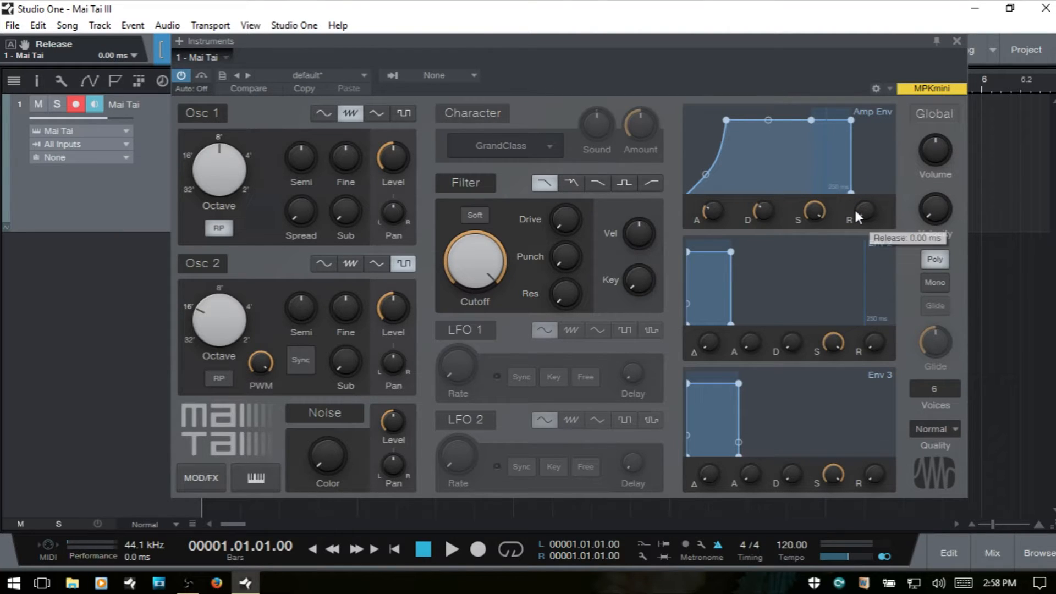
Reshape the Amp Env with an attack of 229 ms, a decay of 0 ms and a sustain of -2.8 dB
{"action": "left_click_drag", "start_coordinate": [717, 207], "coordinate": [713, 191]}
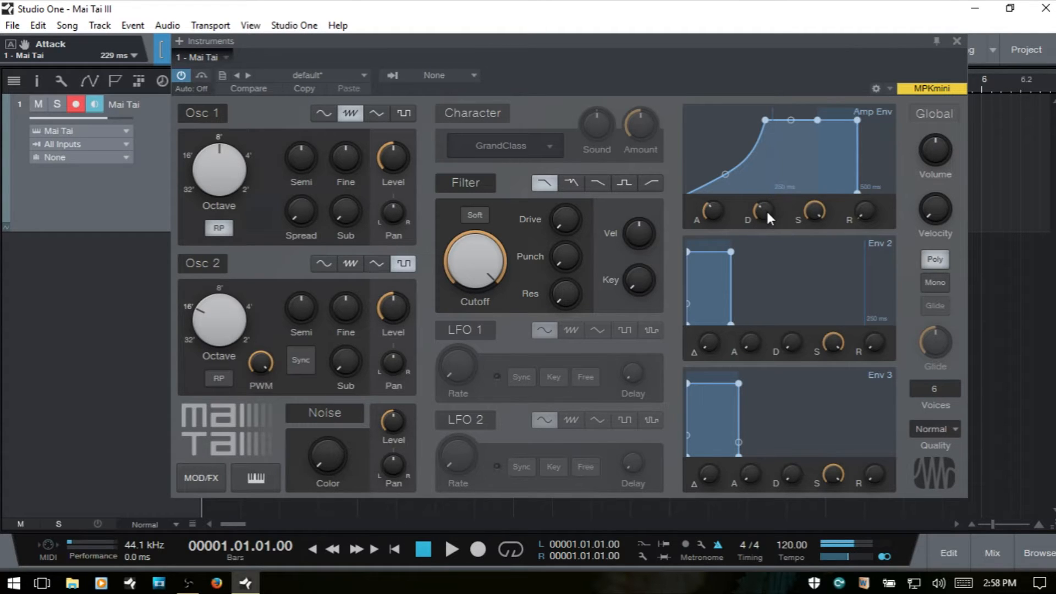
{"action": "left_click_drag", "start_coordinate": [764, 206], "coordinate": [778, 297]}
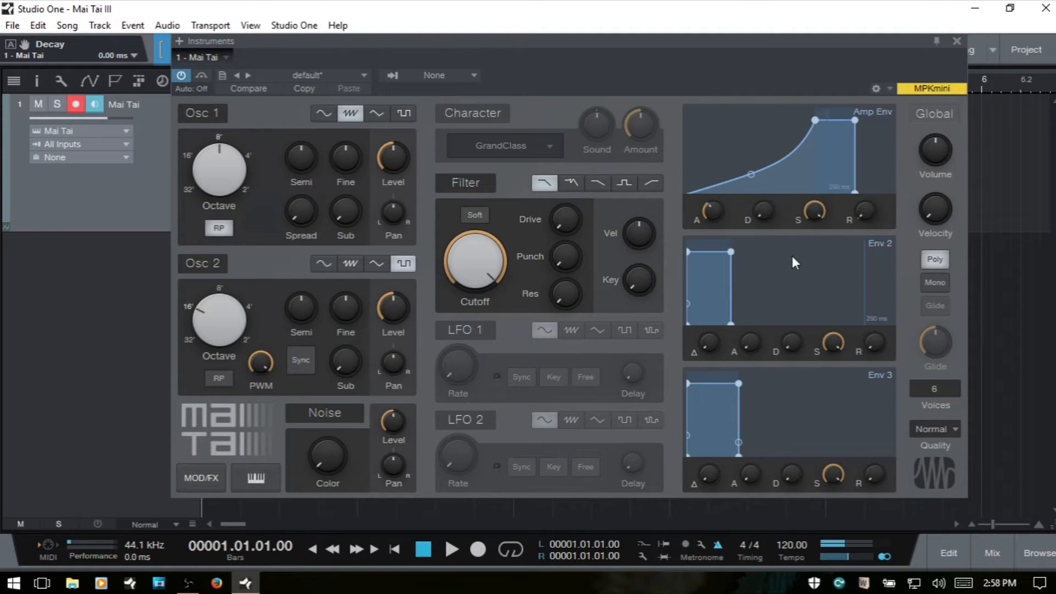
{"action": "left_click", "coordinate": [813, 207]}
{"action": "left_click_drag", "start_coordinate": [819, 210], "coordinate": [819, 257]}
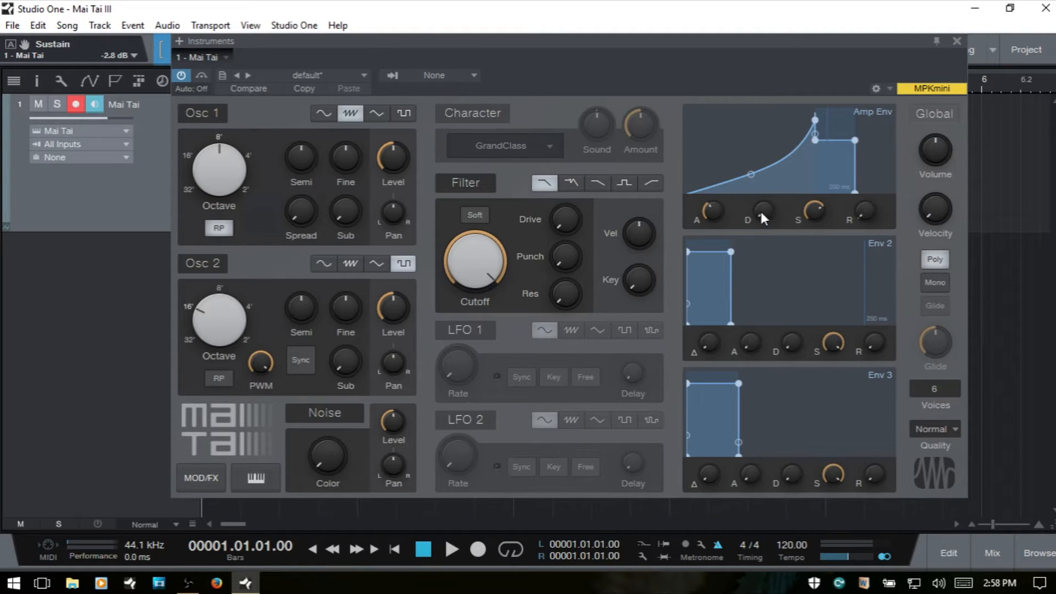
Set the Amp Env decay to 153 ms and lower its sustain to -7.5 dB
{"action": "left_click_drag", "start_coordinate": [761, 209], "coordinate": [768, 181]}
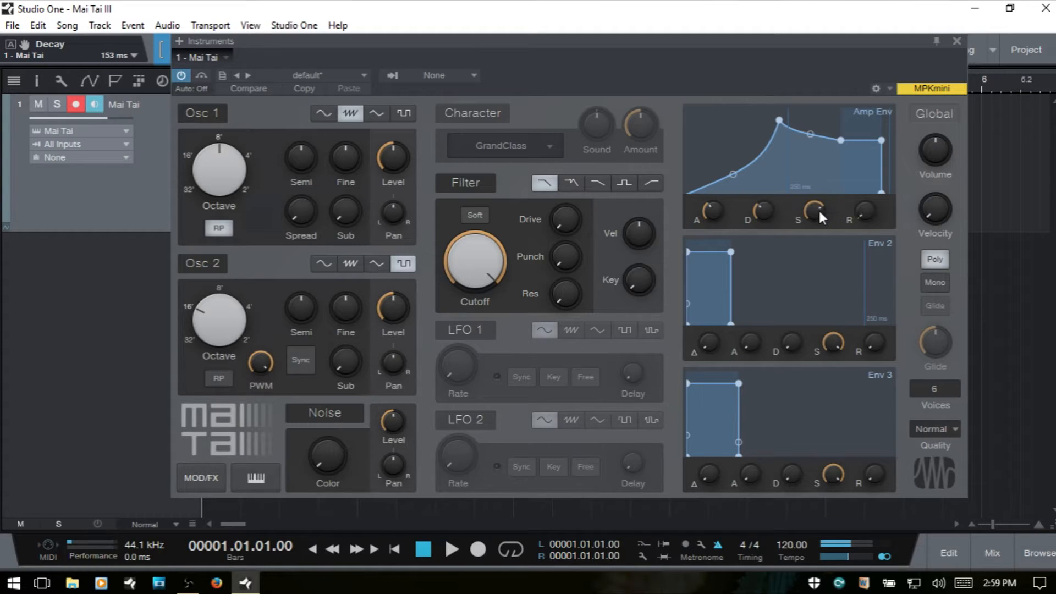
{"action": "mouse_move", "coordinate": [818, 212]}
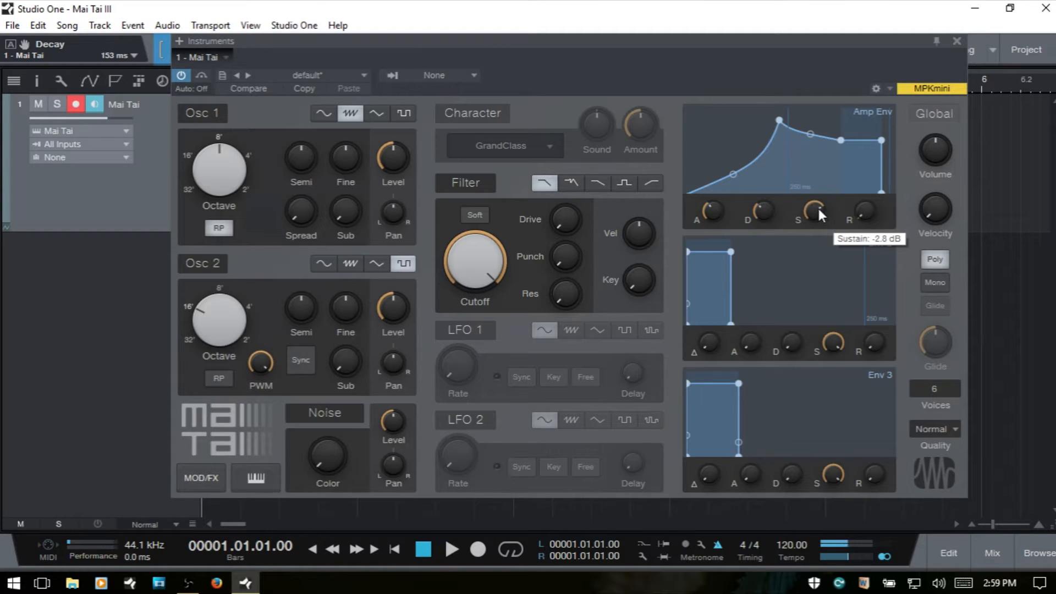
{"action": "left_click_drag", "start_coordinate": [818, 210], "coordinate": [820, 255]}
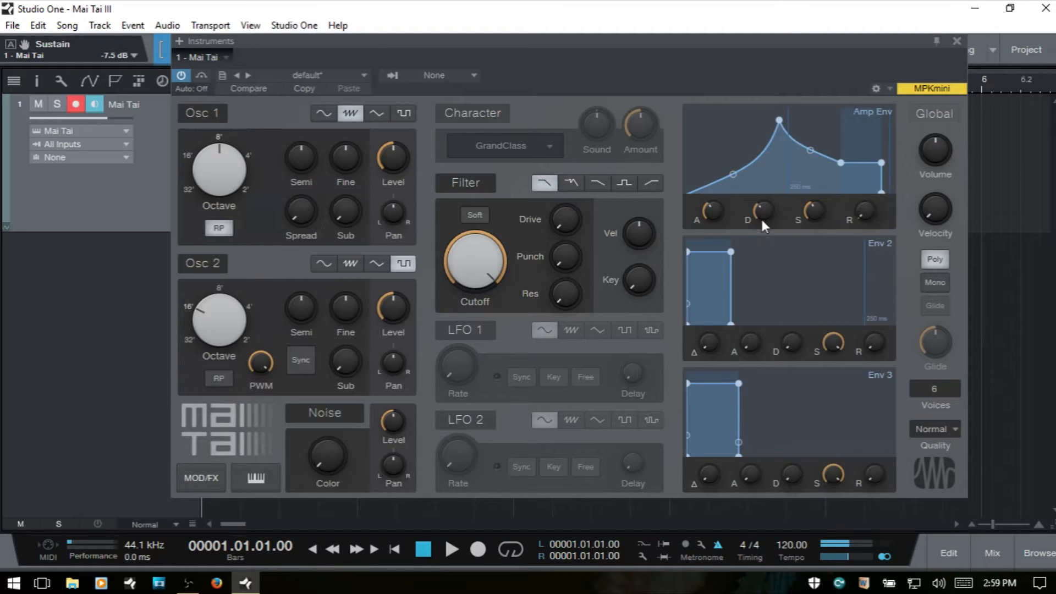
Lengthen the Amp Env decay in stages to 694 ms, 1.66 s and 3.82 s
{"action": "left_click_drag", "start_coordinate": [719, 222], "coordinate": [761, 192]}
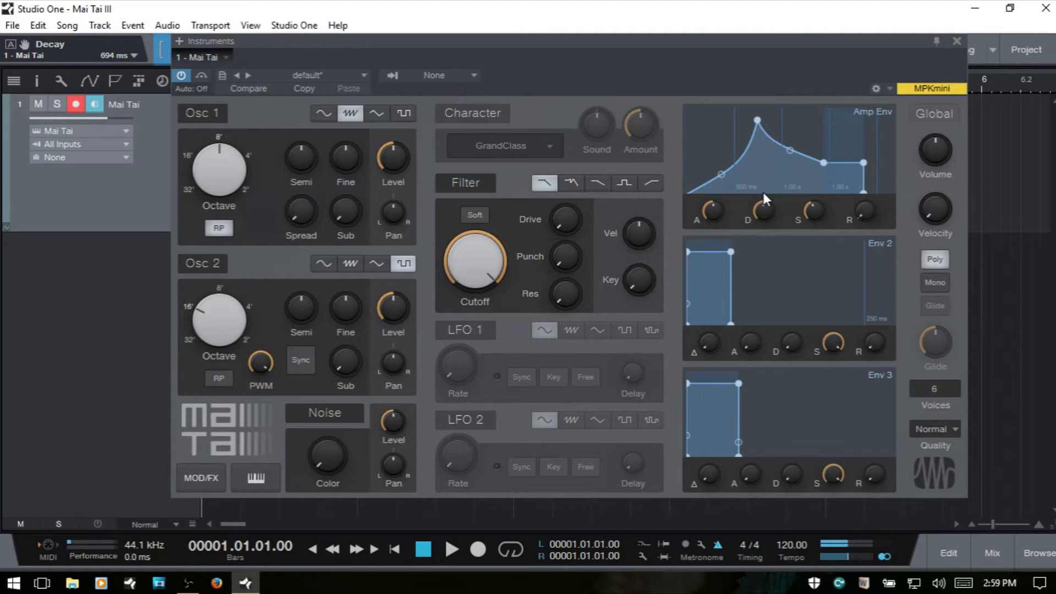
{"action": "left_click_drag", "start_coordinate": [761, 211], "coordinate": [763, 199]}
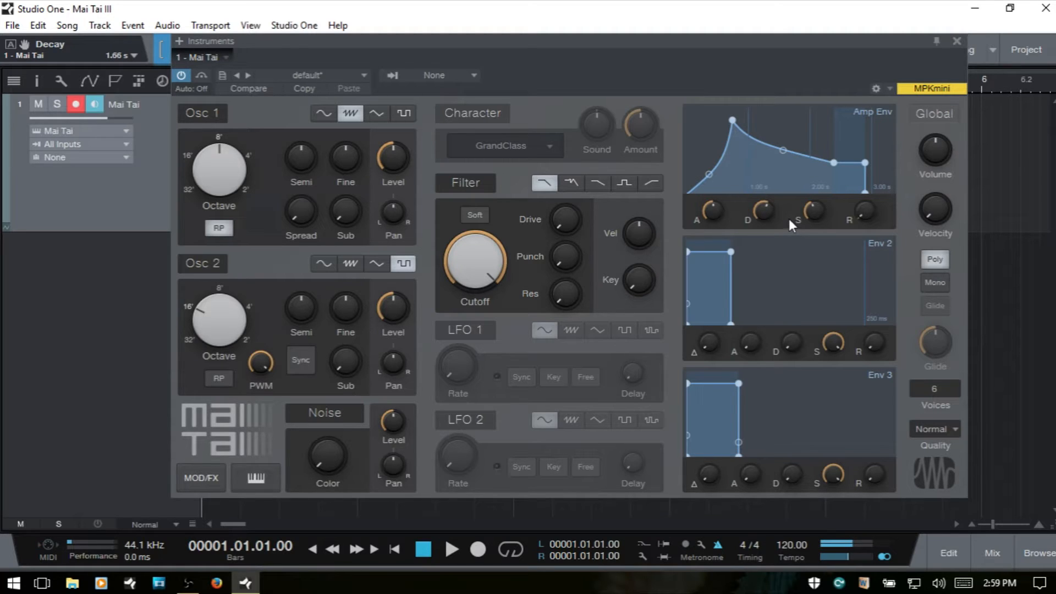
{"action": "left_click_drag", "start_coordinate": [766, 210], "coordinate": [766, 193]}
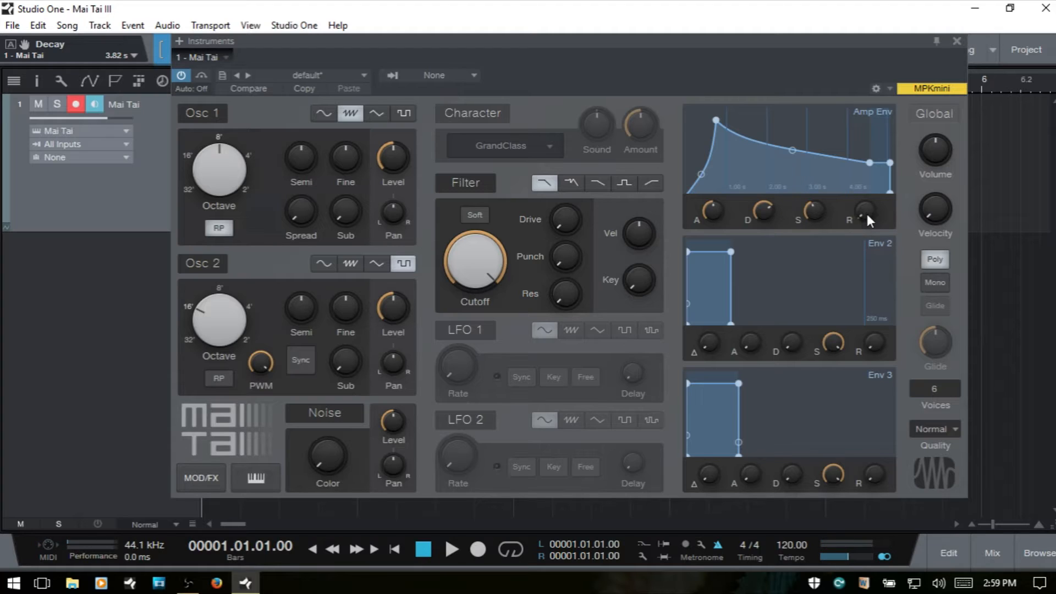
Raise the Amp Env release from its minimum to 4.31 s
{"action": "left_click_drag", "start_coordinate": [866, 212], "coordinate": [871, 245]}
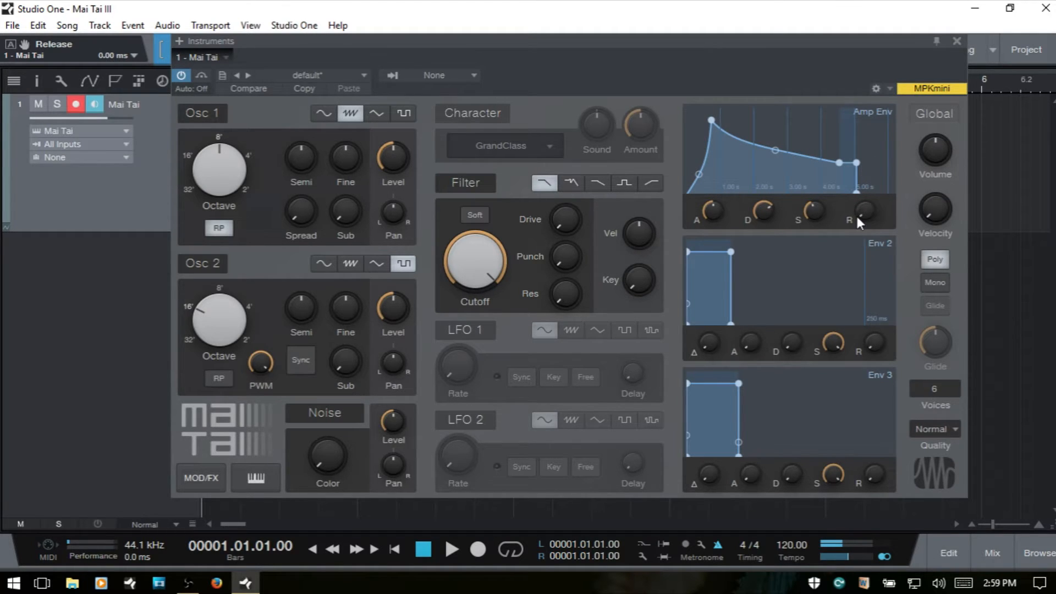
{"action": "mouse_move", "coordinate": [864, 218]}
{"action": "left_click_drag", "start_coordinate": [864, 218], "coordinate": [866, 128]}
{"action": "left_click_drag", "start_coordinate": [868, 113], "coordinate": [871, 115]}
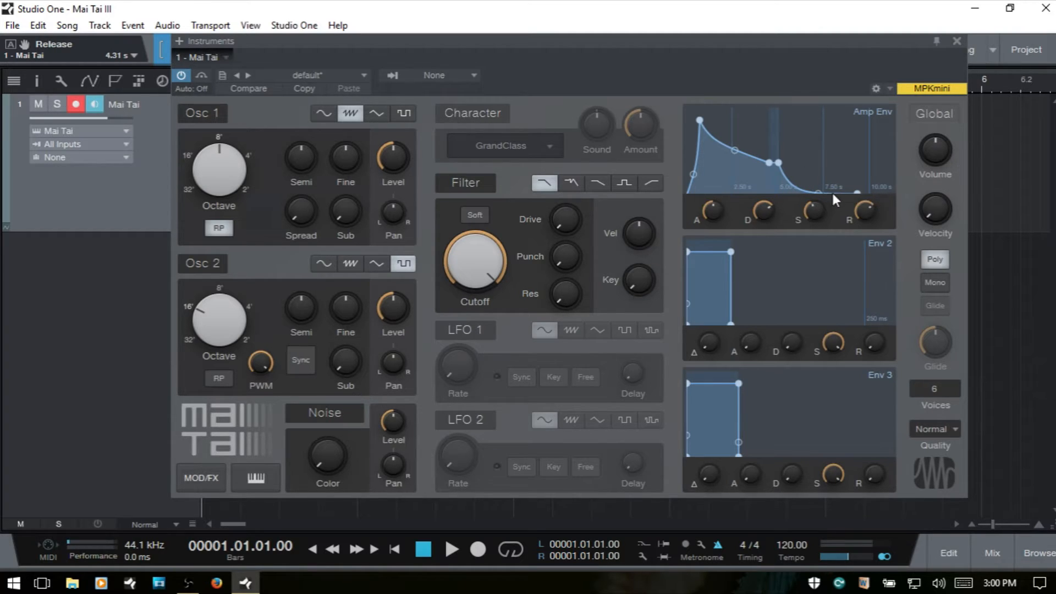
Reset the Amp Env to minimum attack, 0 dB sustain, 0 ms decay and 0 ms release
{"action": "mouse_move", "coordinate": [865, 210]}
{"action": "left_click_drag", "start_coordinate": [710, 207], "coordinate": [726, 265]}
{"action": "left_click_drag", "start_coordinate": [813, 205], "coordinate": [833, 69]}
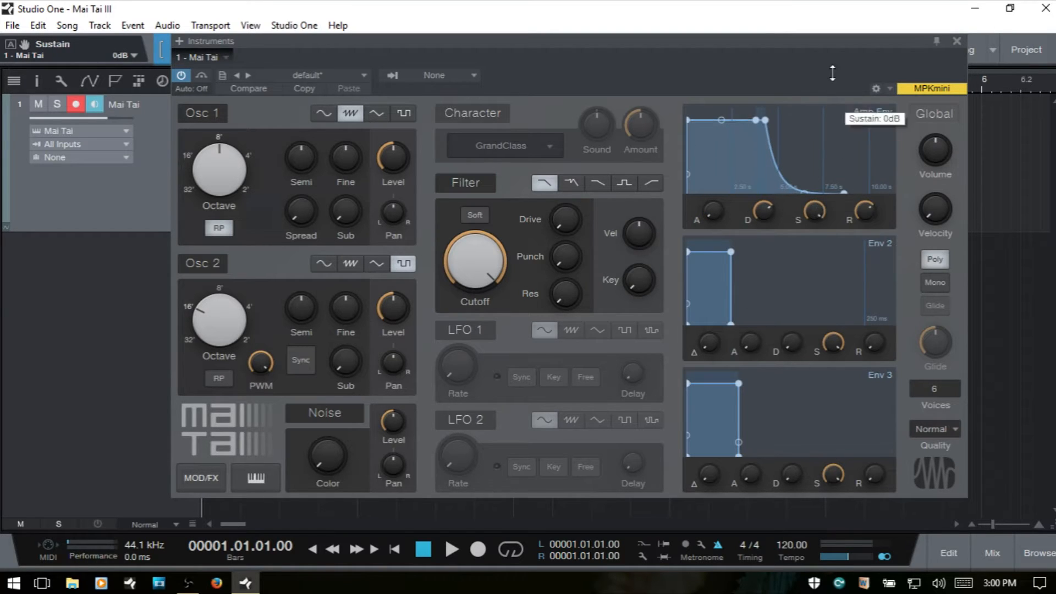
{"action": "left_click_drag", "start_coordinate": [758, 214], "coordinate": [778, 371]}
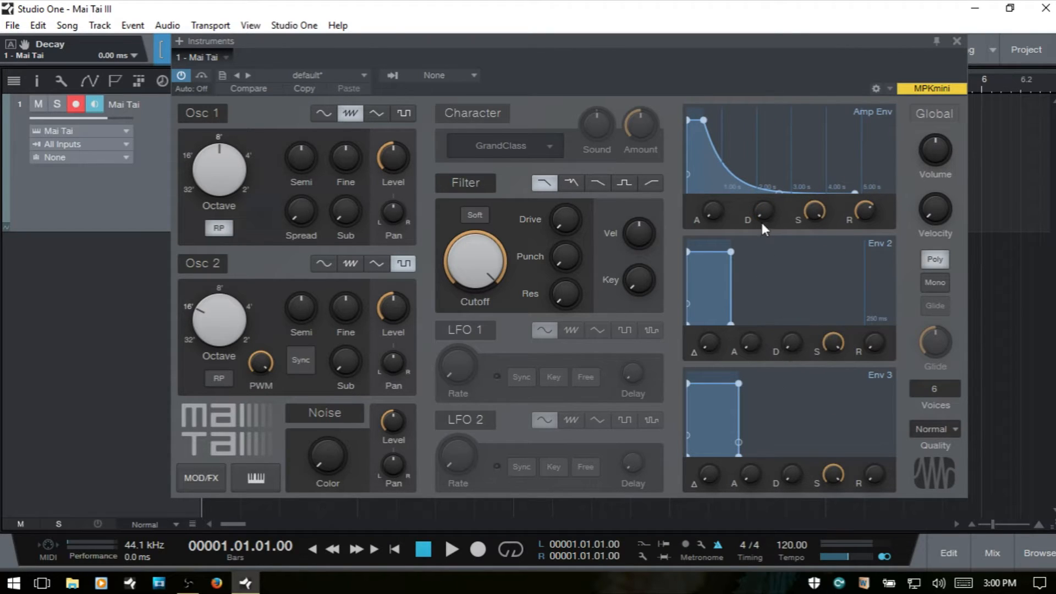
{"action": "left_click_drag", "start_coordinate": [868, 208], "coordinate": [873, 408]}
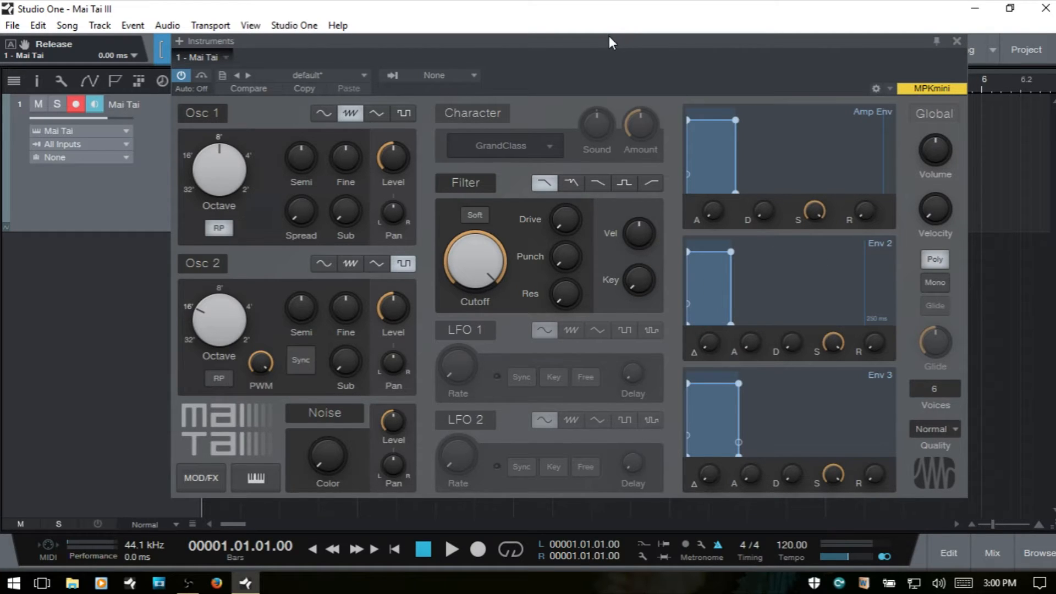
Show the Mod A matrix and route ENV 2 to Filter - Cutoff in modulation slot 1
{"action": "left_click_drag", "start_coordinate": [609, 36], "coordinate": [612, 18]}
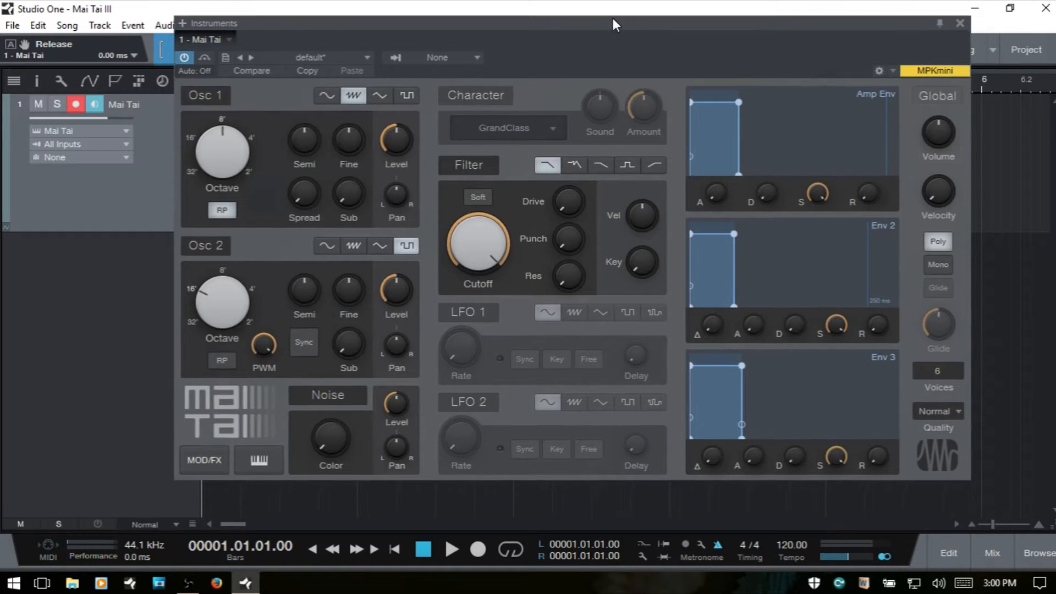
{"action": "left_click", "coordinate": [197, 463]}
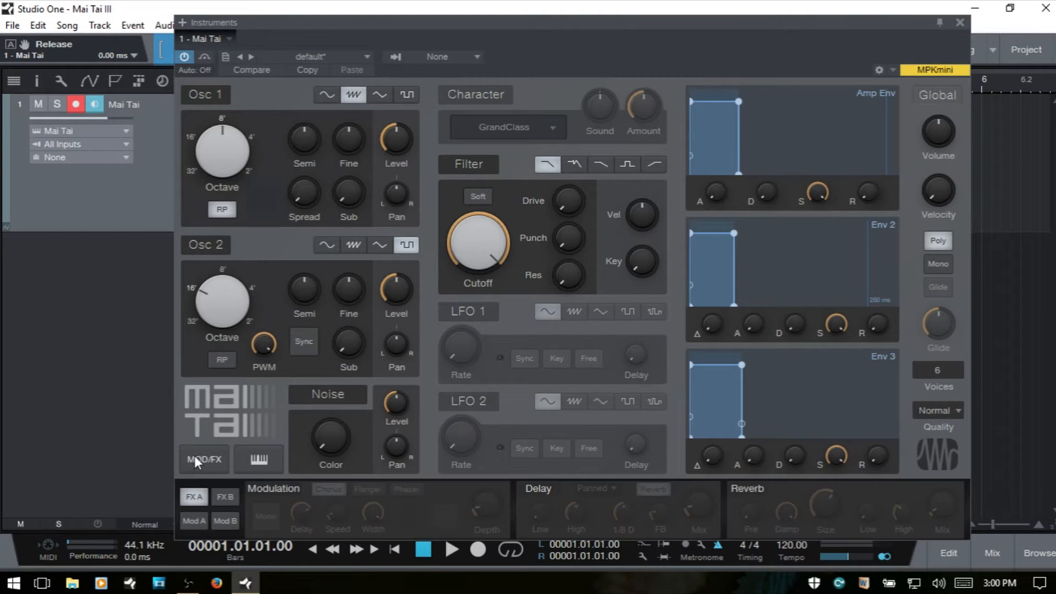
{"action": "left_click", "coordinate": [194, 520]}
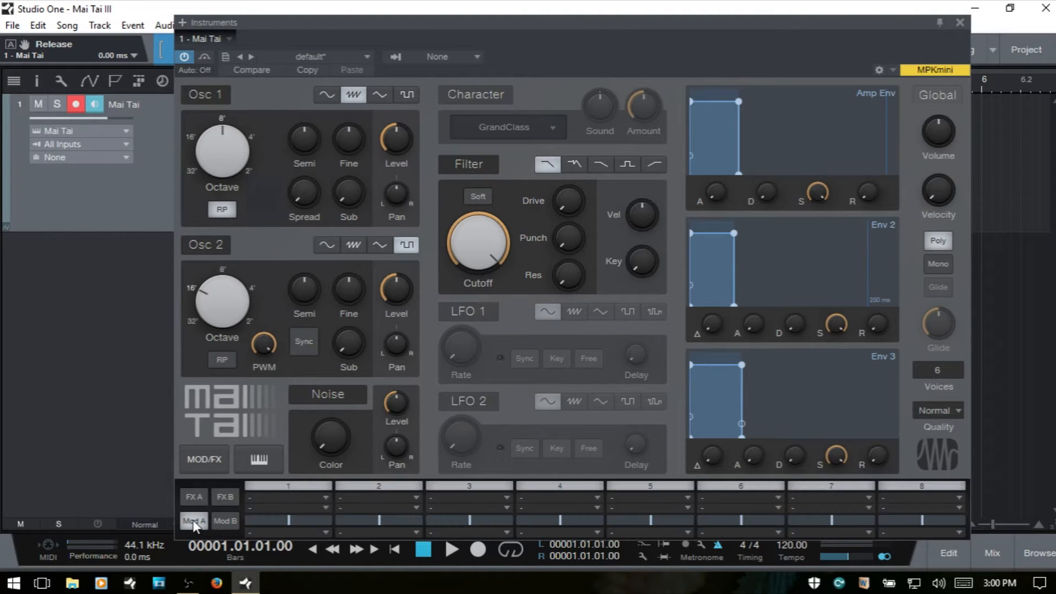
{"action": "left_click", "coordinate": [292, 497]}
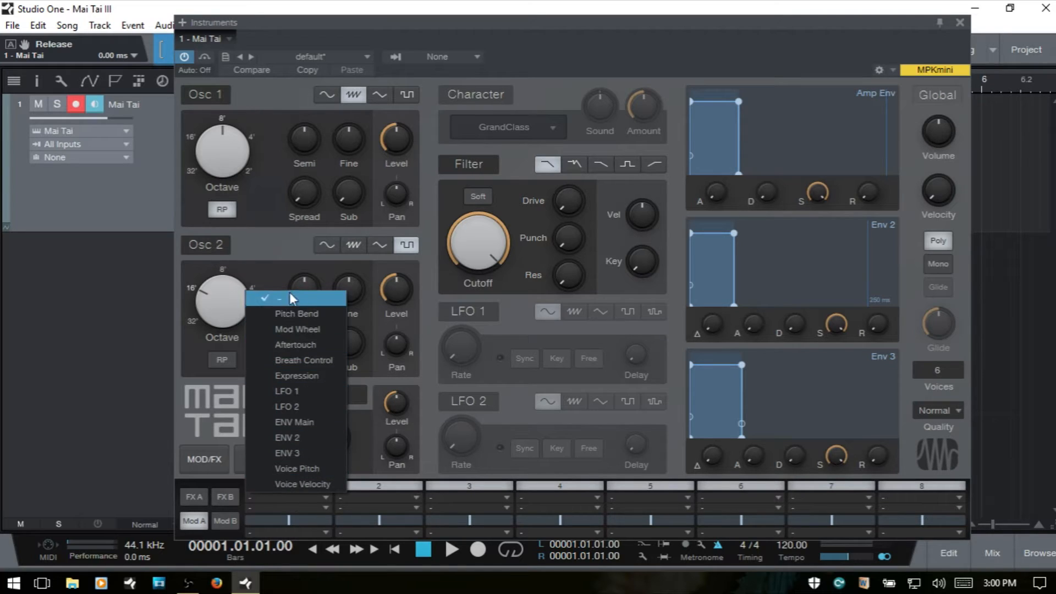
{"action": "left_click", "coordinate": [309, 438]}
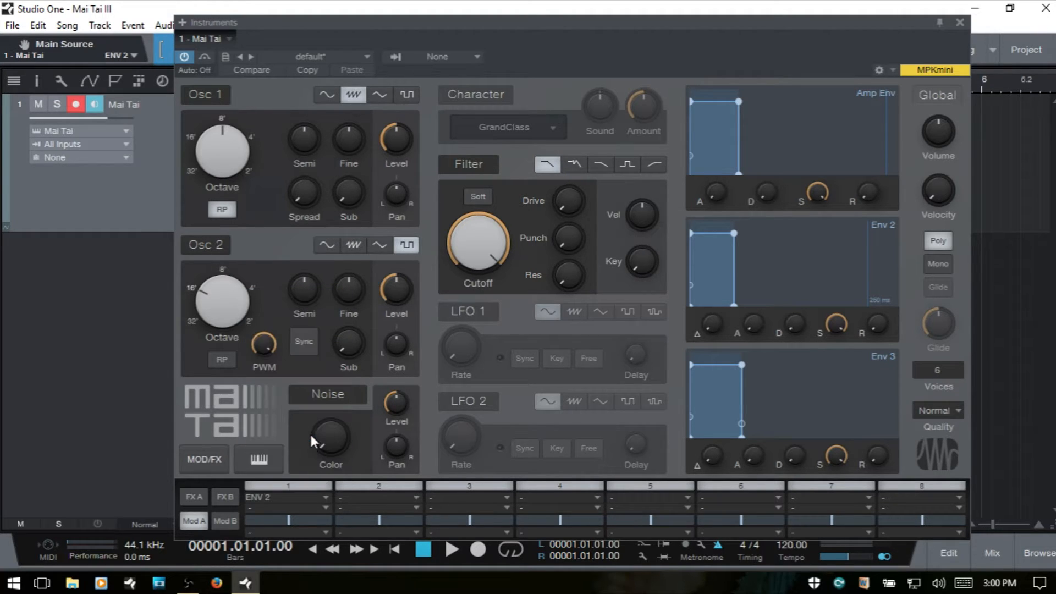
{"action": "left_click", "coordinate": [292, 533]}
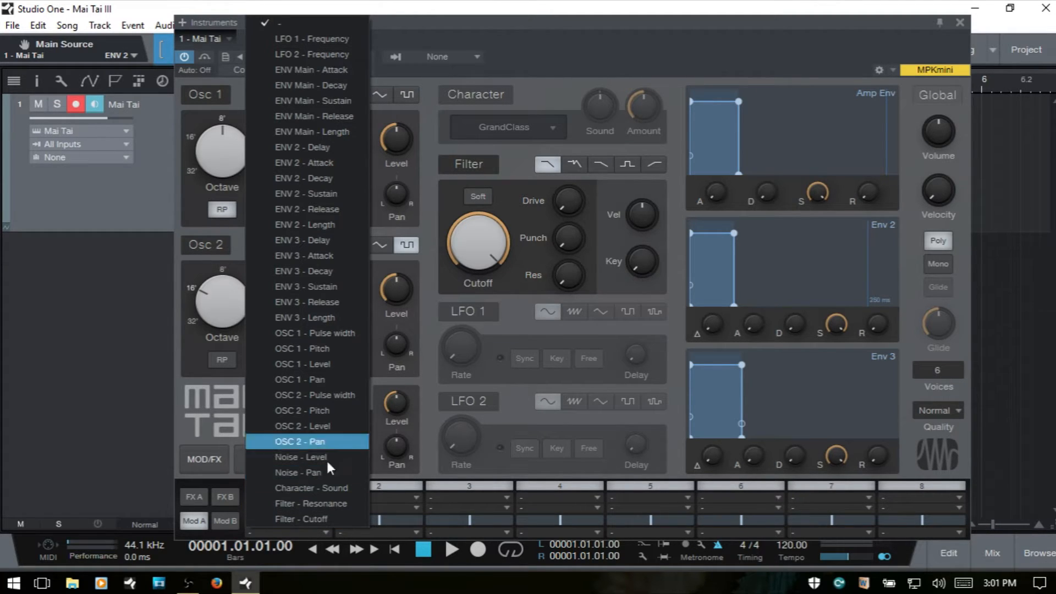
{"action": "left_click", "coordinate": [306, 520]}
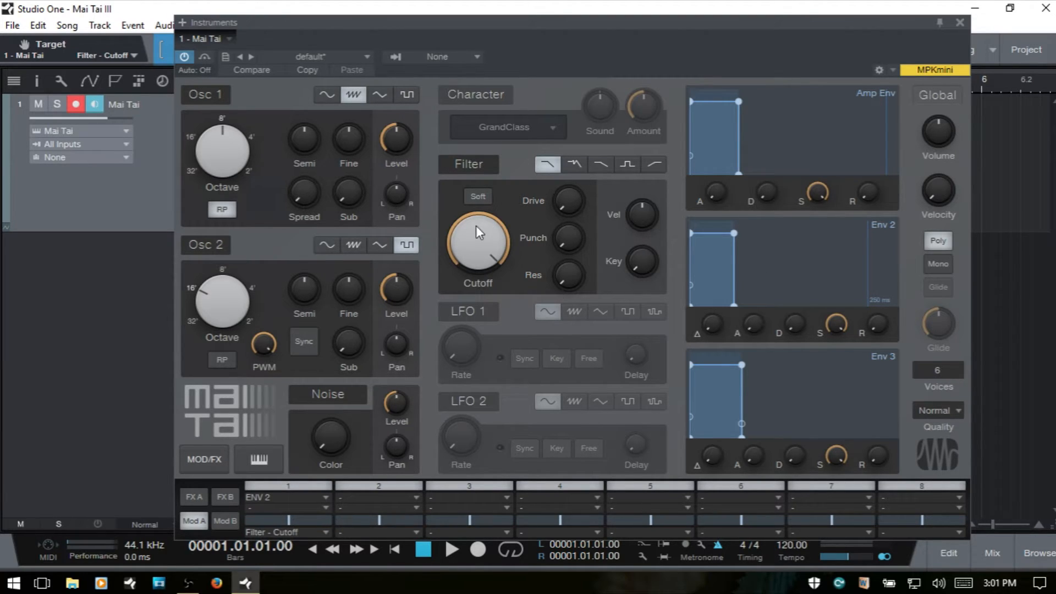
Lower the filter cutoff to 677.7 Hz and set the slot 1 modulation amount to 70%
{"action": "left_click_drag", "start_coordinate": [476, 227], "coordinate": [487, 312]}
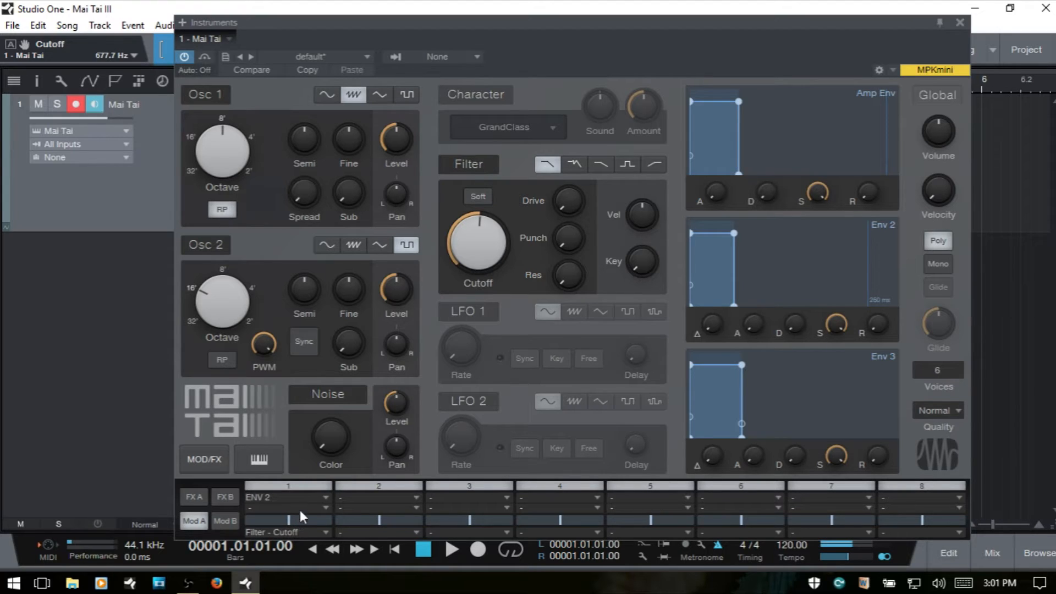
{"action": "mouse_move", "coordinate": [489, 247]}
{"action": "left_click_drag", "start_coordinate": [322, 520], "coordinate": [326, 519]}
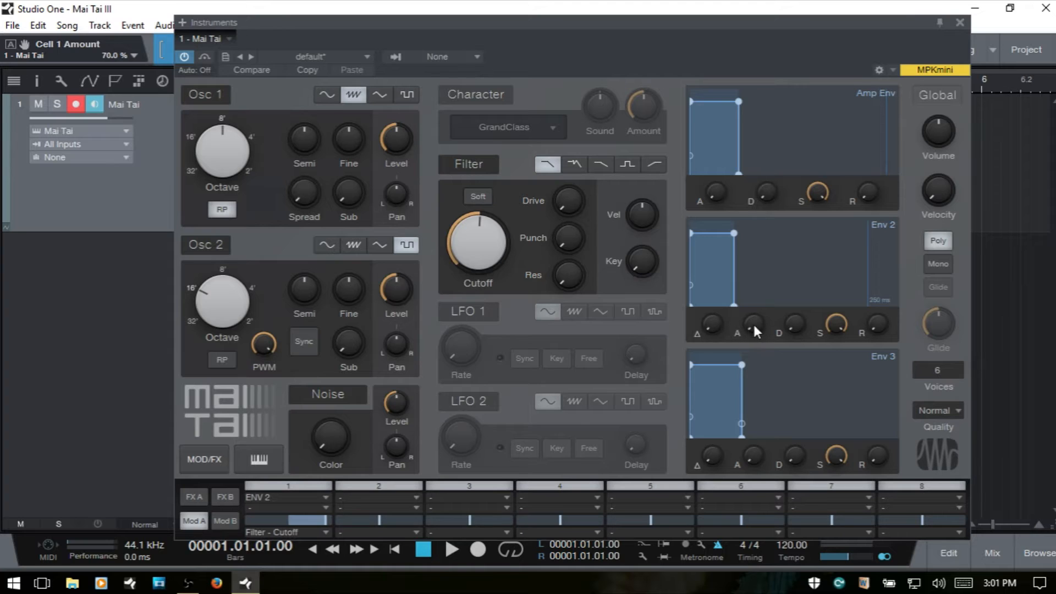
Set the Env 2 attack to 1.41 s and its delay to 0 ms
{"action": "left_click_drag", "start_coordinate": [754, 321], "coordinate": [767, 251]}
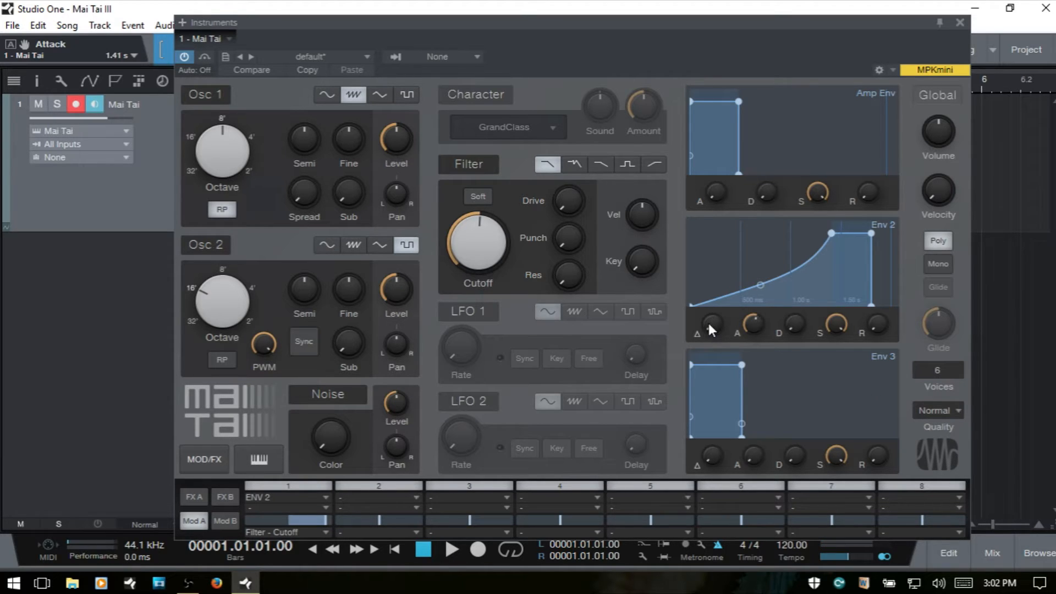
{"action": "mouse_move", "coordinate": [709, 330]}
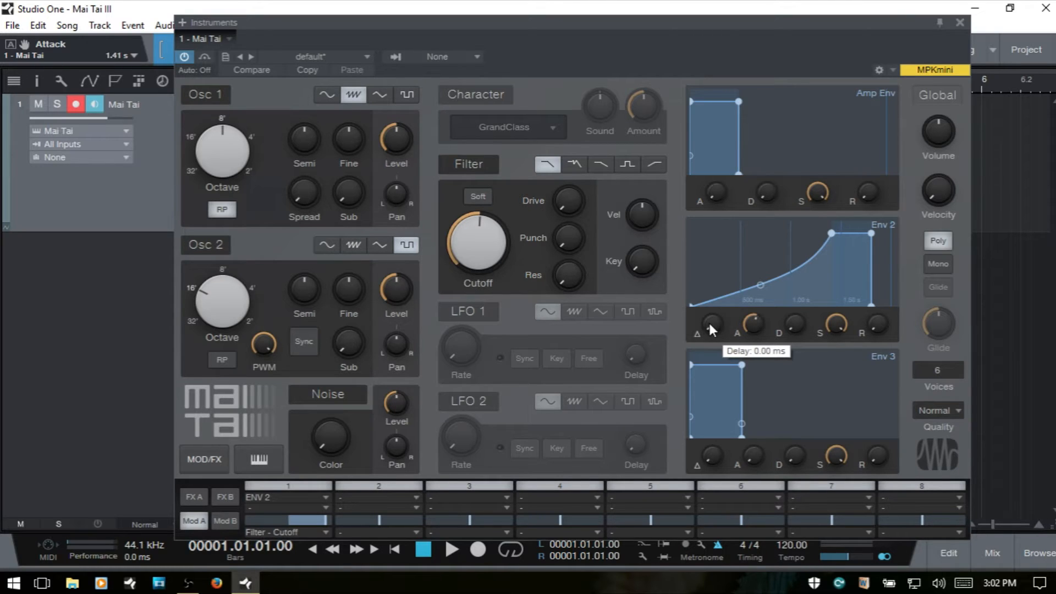
{"action": "left_click", "coordinate": [710, 325]}
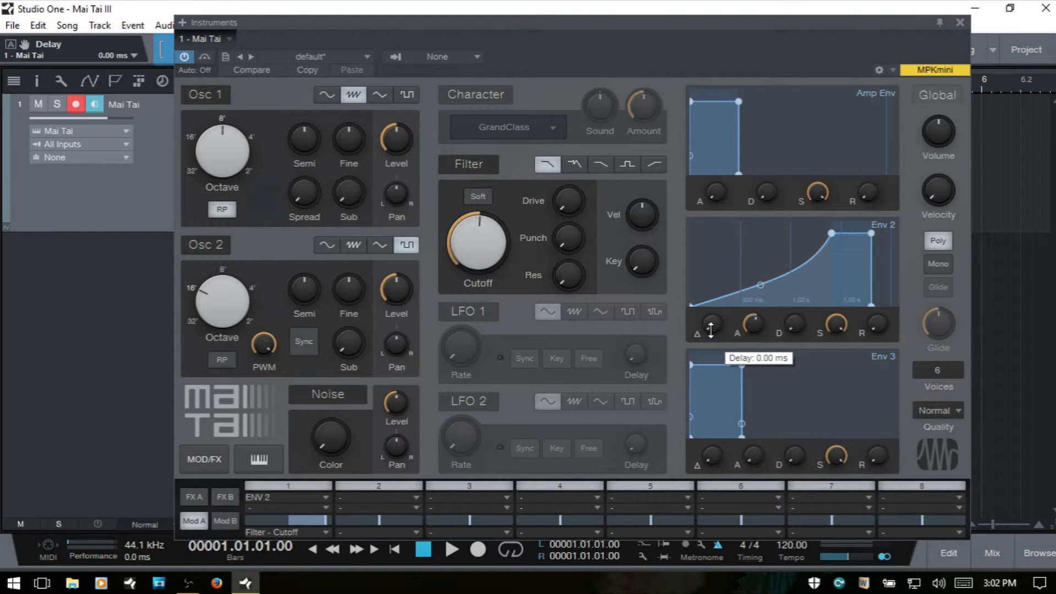
{"action": "left_click_drag", "start_coordinate": [711, 330], "coordinate": [669, 376]}
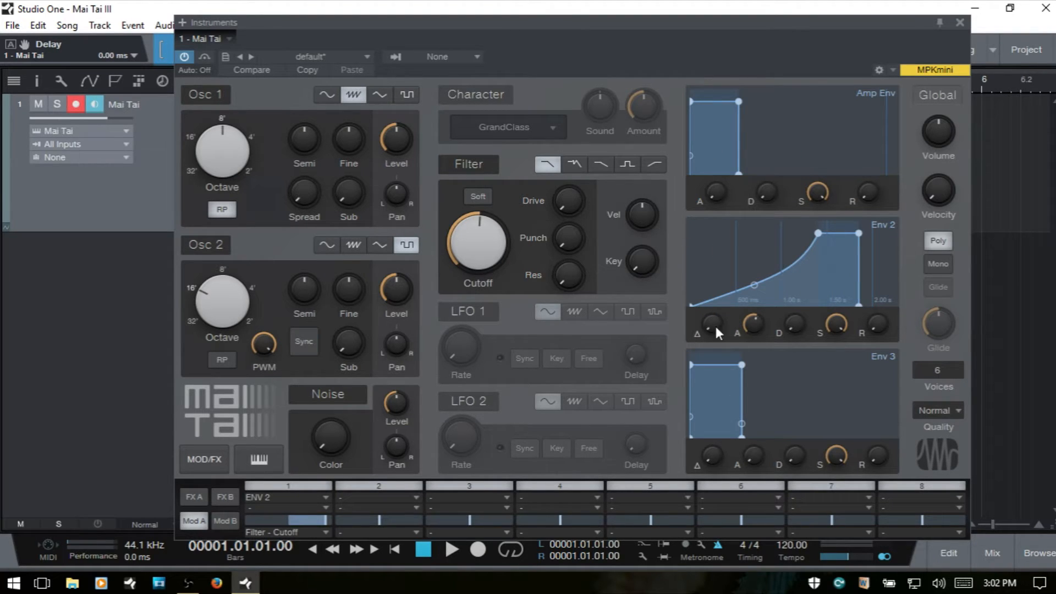
Raise the Env 2 delay to 2.01 s
{"action": "mouse_move", "coordinate": [709, 335]}
{"action": "left_click_drag", "start_coordinate": [708, 329], "coordinate": [715, 239]}
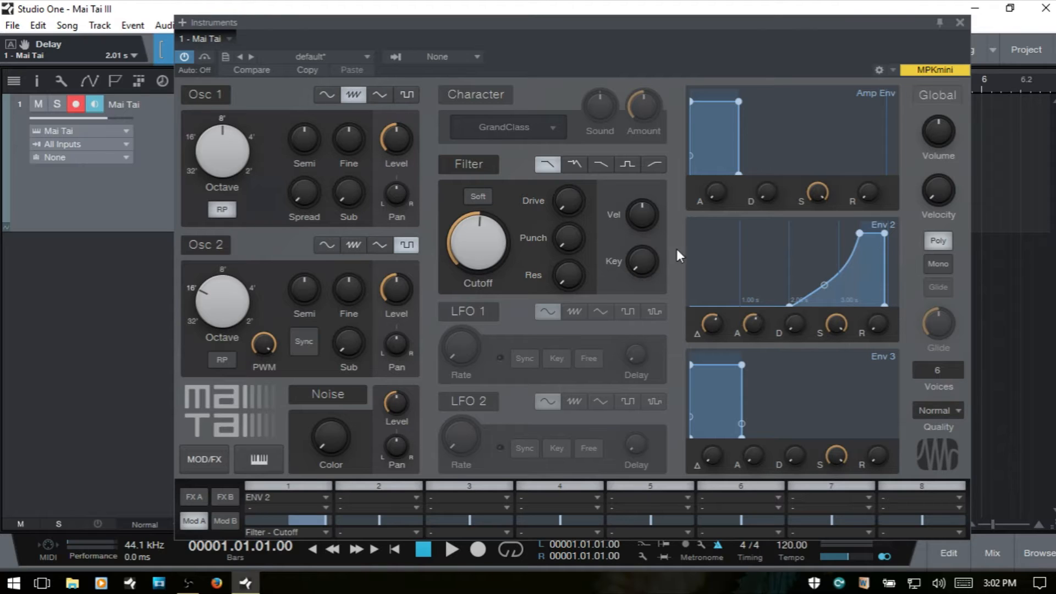
{"action": "mouse_move", "coordinate": [480, 260]}
Bend the Env 2 attack curve to 87.4% and bring its attack and delay times down to 0 ms
{"action": "left_click_drag", "start_coordinate": [712, 325], "coordinate": [716, 371]}
{"action": "left_click_drag", "start_coordinate": [757, 285], "coordinate": [755, 237]}
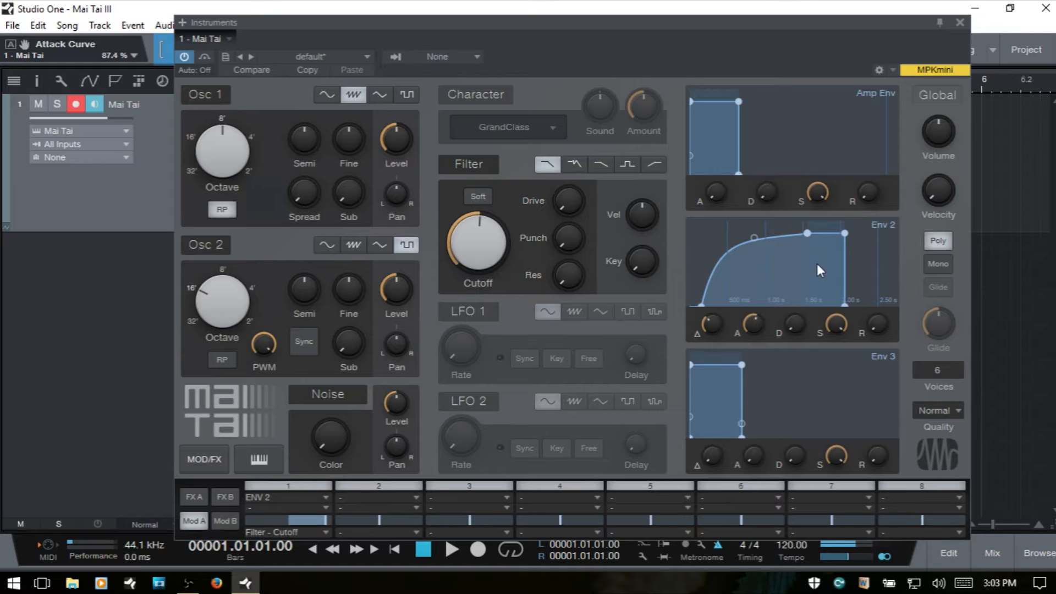
{"action": "left_click_drag", "start_coordinate": [806, 233], "coordinate": [780, 233]}
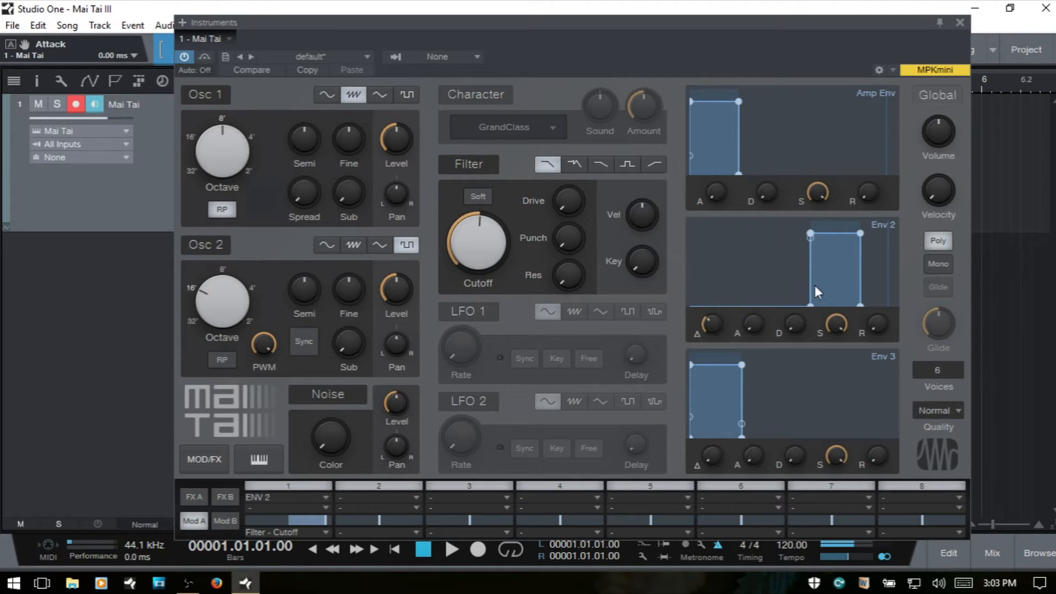
{"action": "left_click_drag", "start_coordinate": [711, 323], "coordinate": [712, 395]}
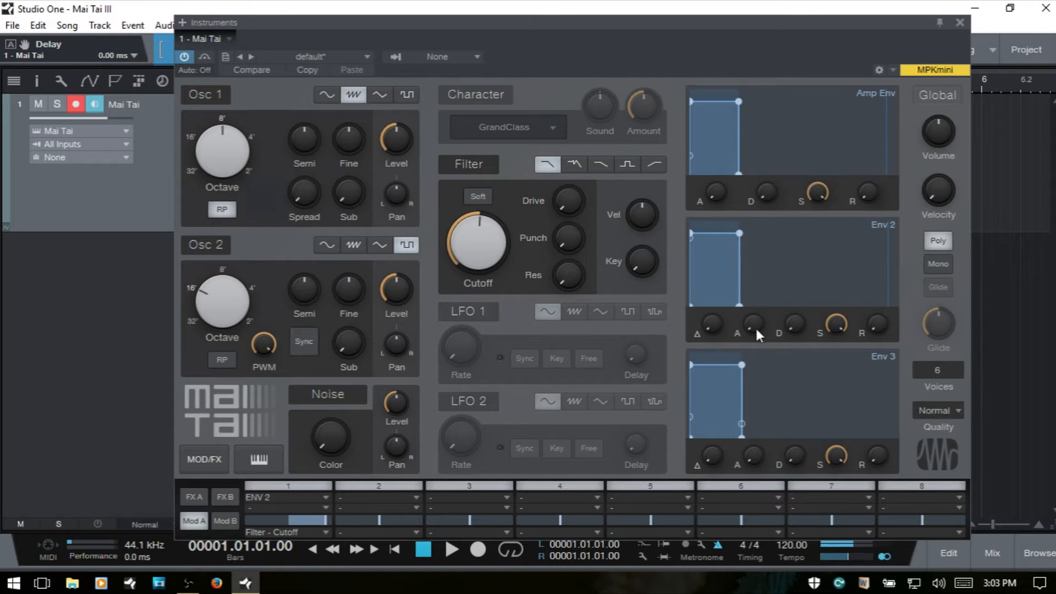
Shape Env 2 with a 600 ms attack, a -8.3 dB sustain and a 238 ms decay
{"action": "left_click_drag", "start_coordinate": [755, 326], "coordinate": [755, 263]}
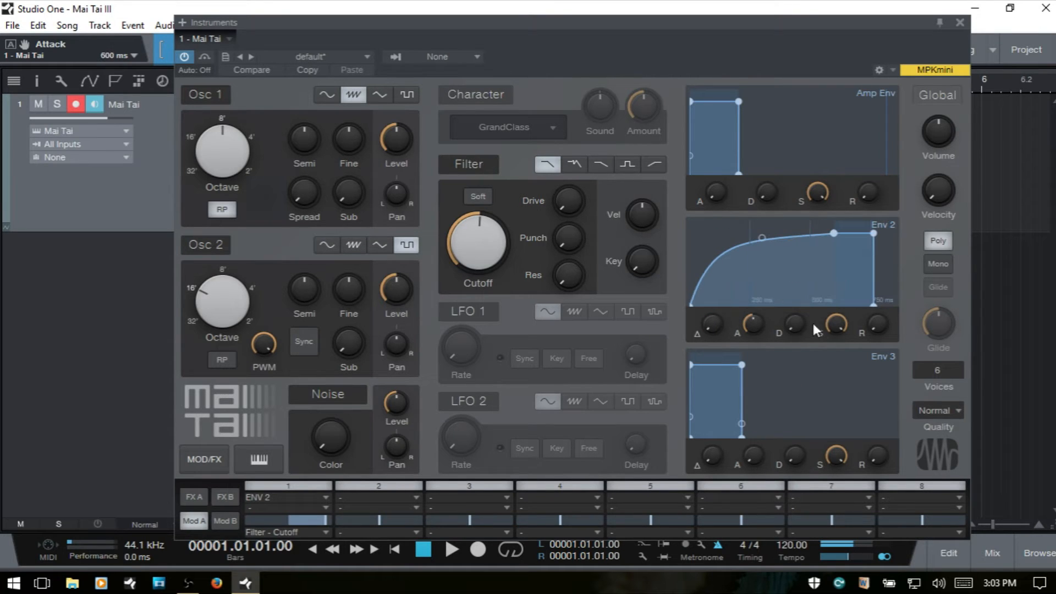
{"action": "left_click_drag", "start_coordinate": [835, 325], "coordinate": [855, 443]}
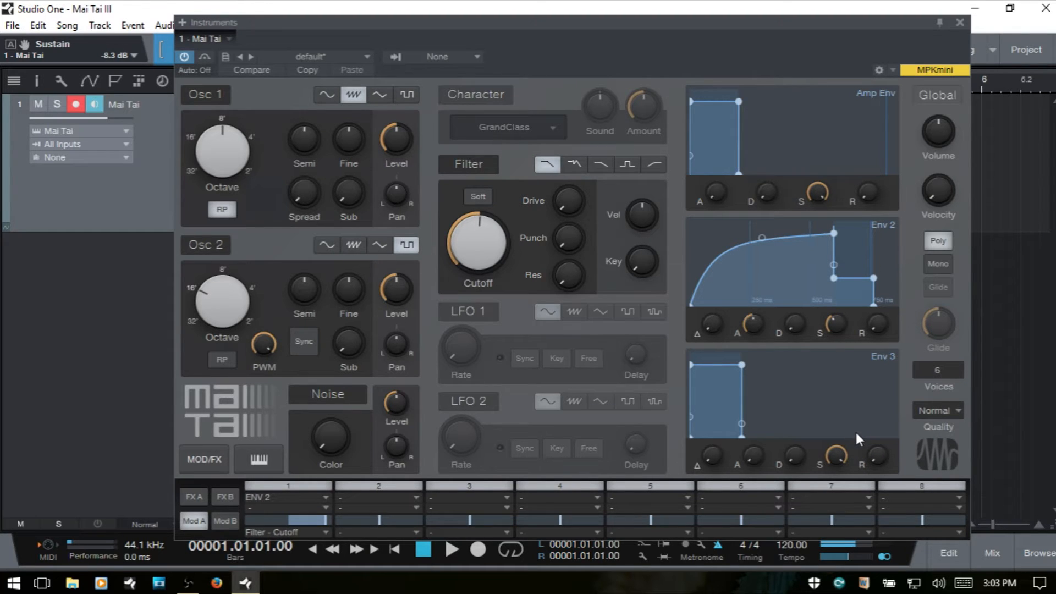
{"action": "left_click_drag", "start_coordinate": [793, 325], "coordinate": [790, 265]}
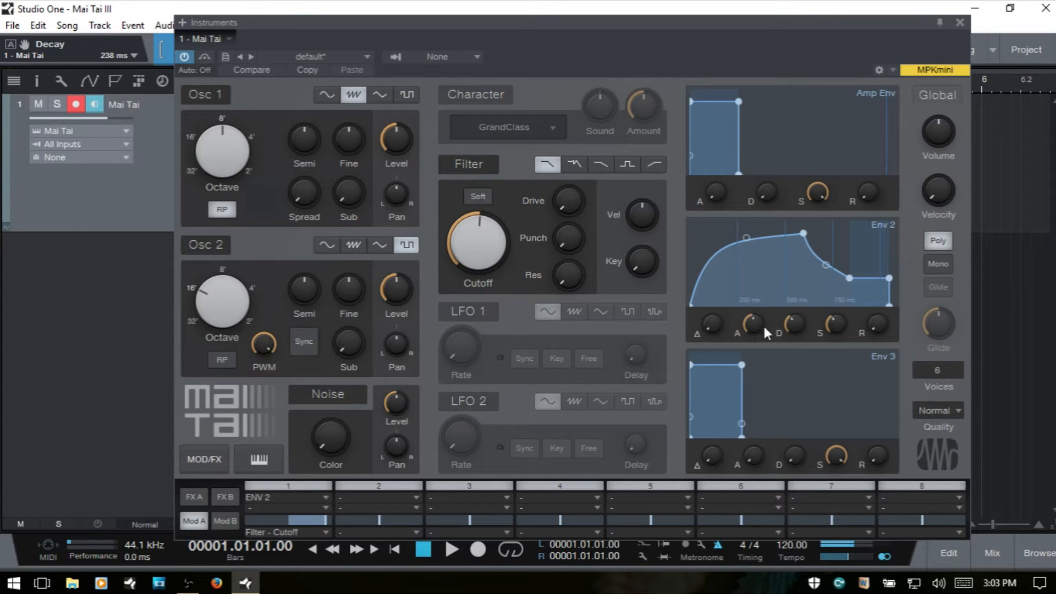
Try a 1.30 s decay and 1.52 s release on Env 2, and settle on 238 ms decay and 11.69 s release
{"action": "left_click_drag", "start_coordinate": [792, 324], "coordinate": [796, 298]}
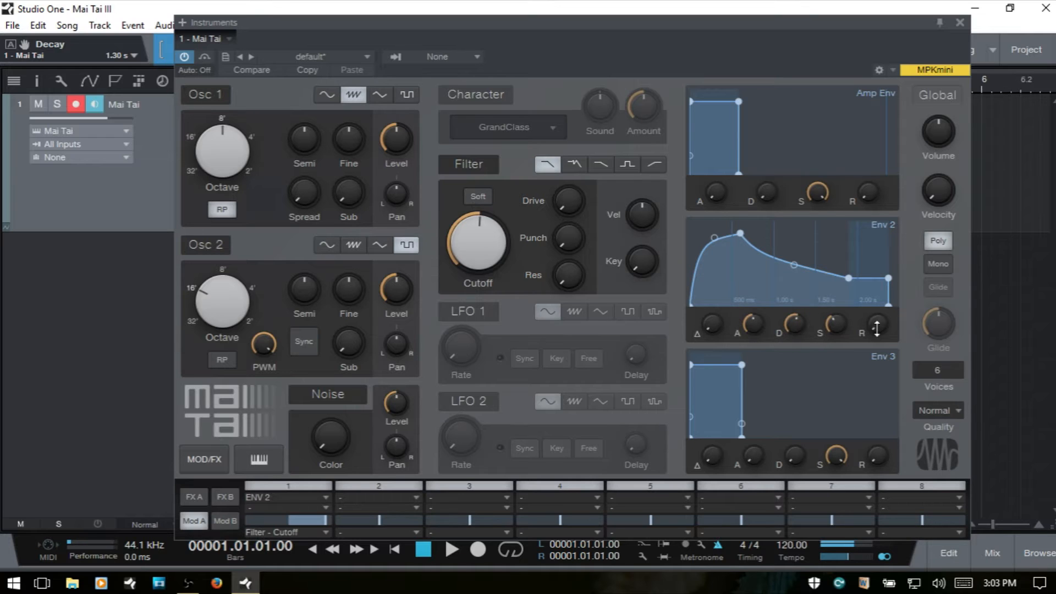
{"action": "left_click_drag", "start_coordinate": [877, 328], "coordinate": [880, 247]}
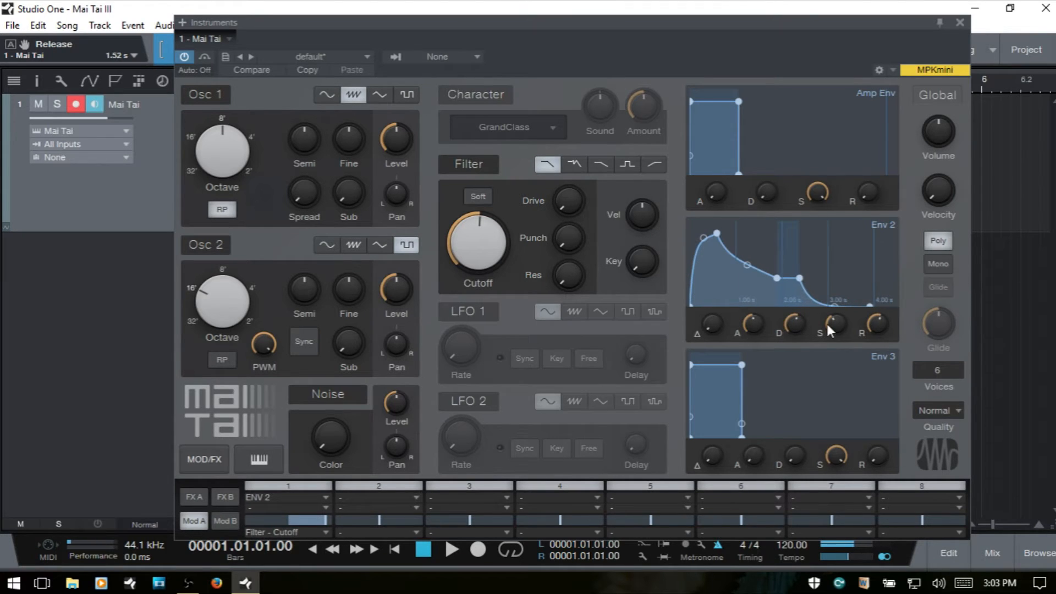
{"action": "left_click_drag", "start_coordinate": [795, 319], "coordinate": [799, 348]}
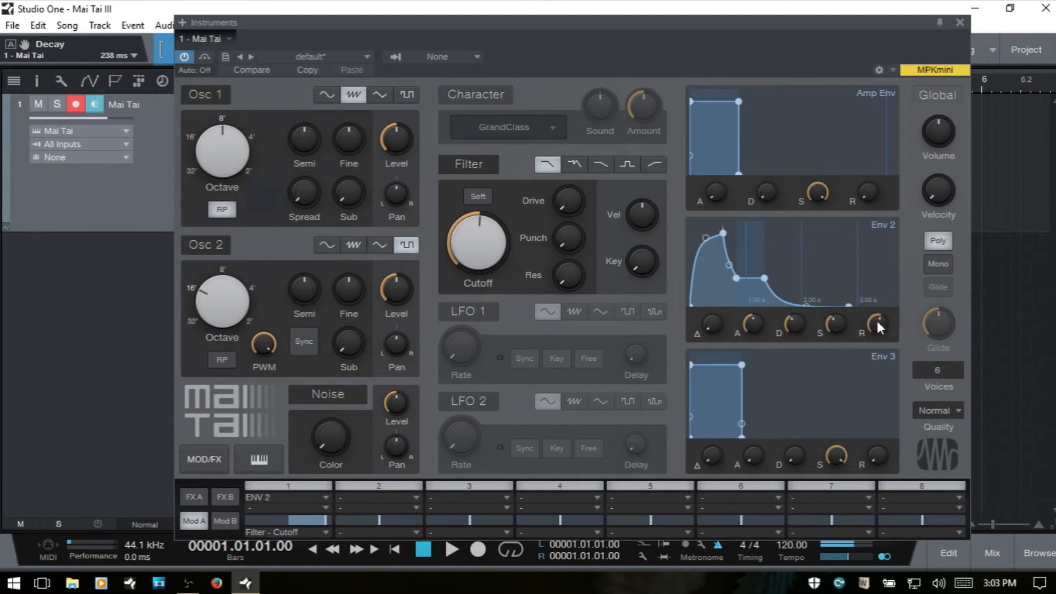
{"action": "left_click_drag", "start_coordinate": [878, 327], "coordinate": [892, 301]}
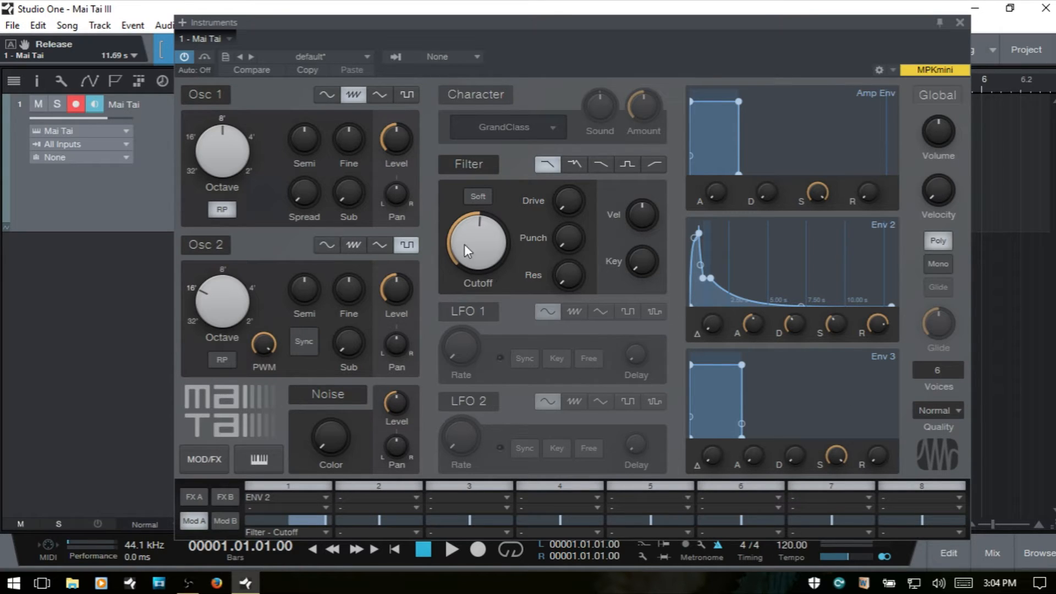
Load the Pad - Imperial Drone preset from the Pad folder
{"action": "left_click", "coordinate": [365, 55]}
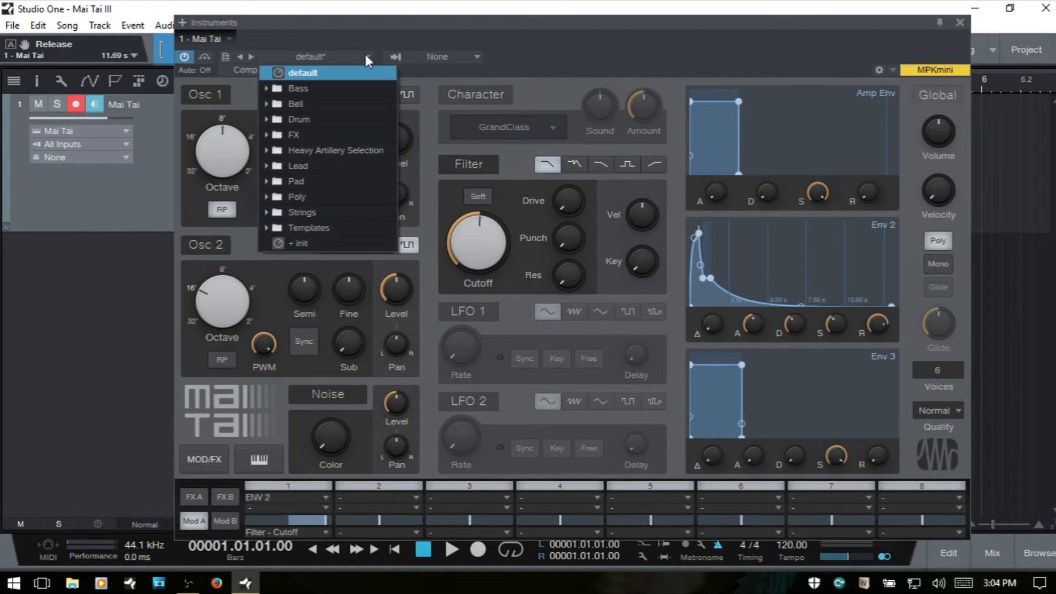
{"action": "left_click", "coordinate": [322, 179]}
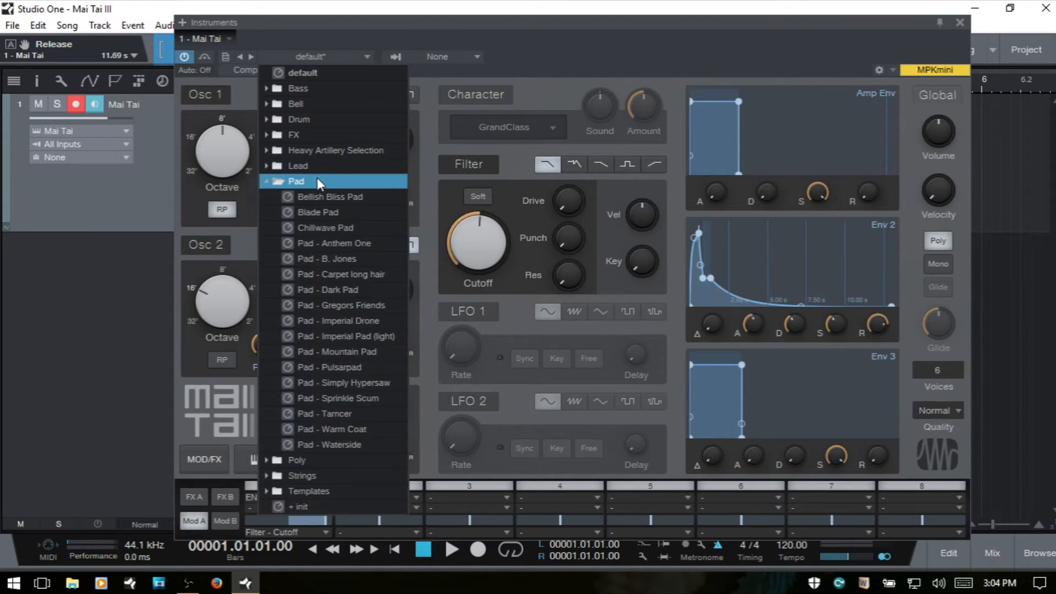
{"action": "left_click", "coordinate": [338, 321]}
{"action": "left_click", "coordinate": [656, 38]}
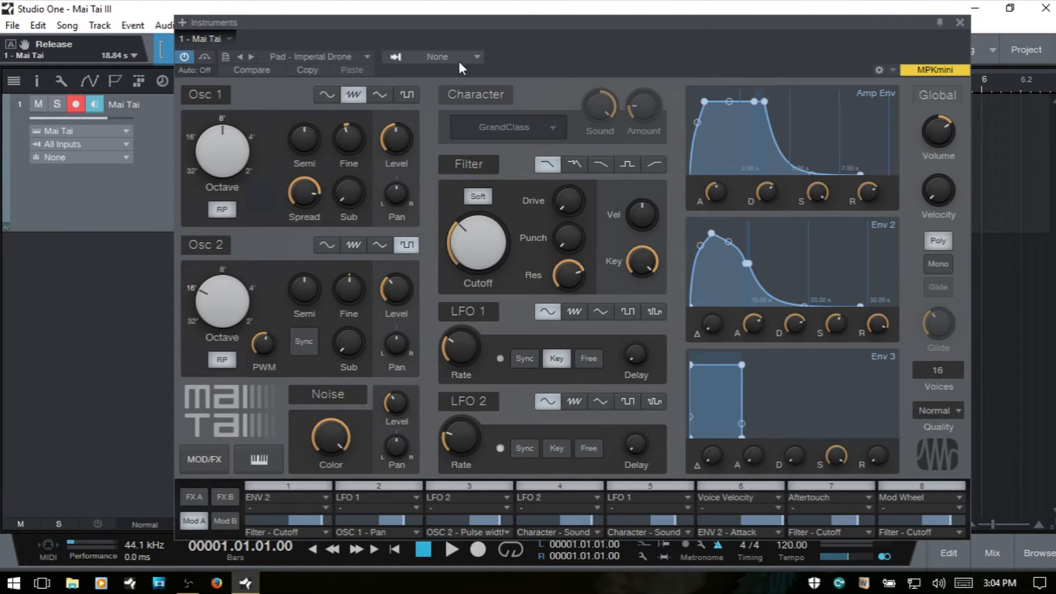
Load the Pad - Tarncer preset
{"action": "left_click", "coordinate": [332, 55]}
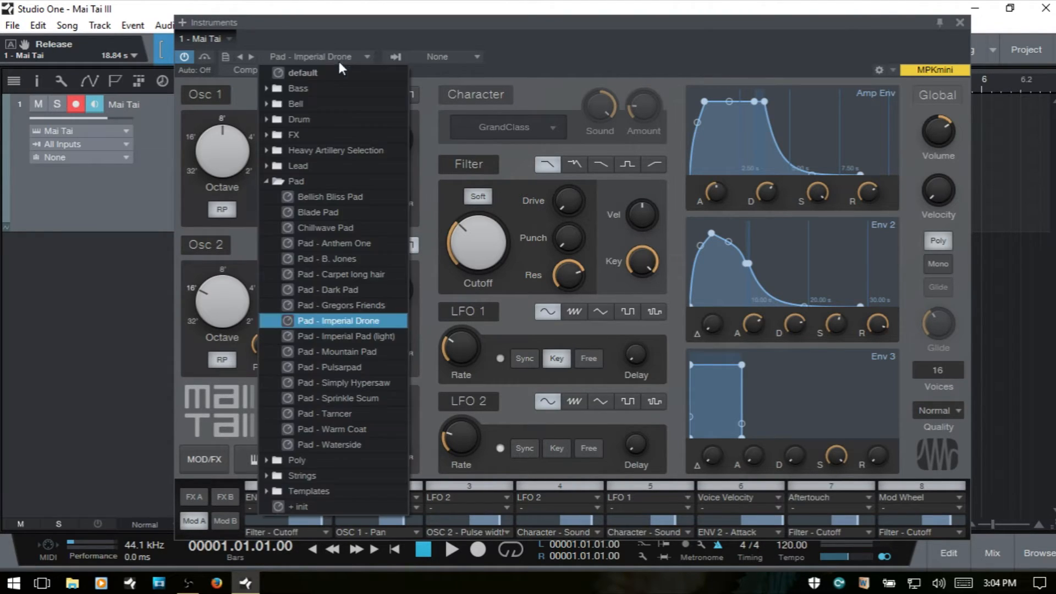
{"action": "left_click", "coordinate": [315, 412]}
{"action": "left_click", "coordinate": [537, 44]}
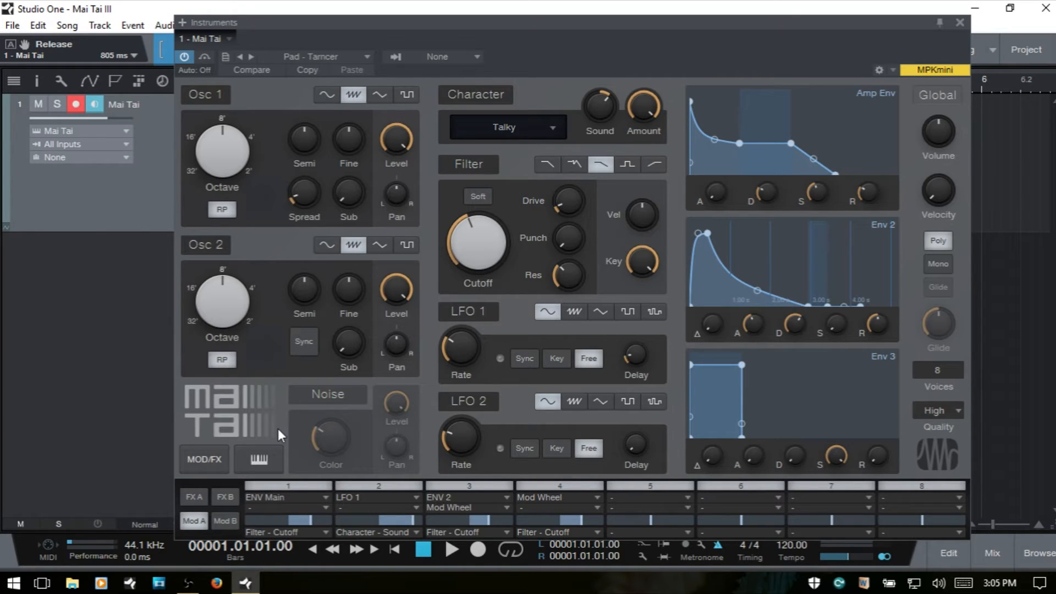
Load the default preset
{"action": "left_click", "coordinate": [365, 56]}
{"action": "left_click", "coordinate": [344, 73]}
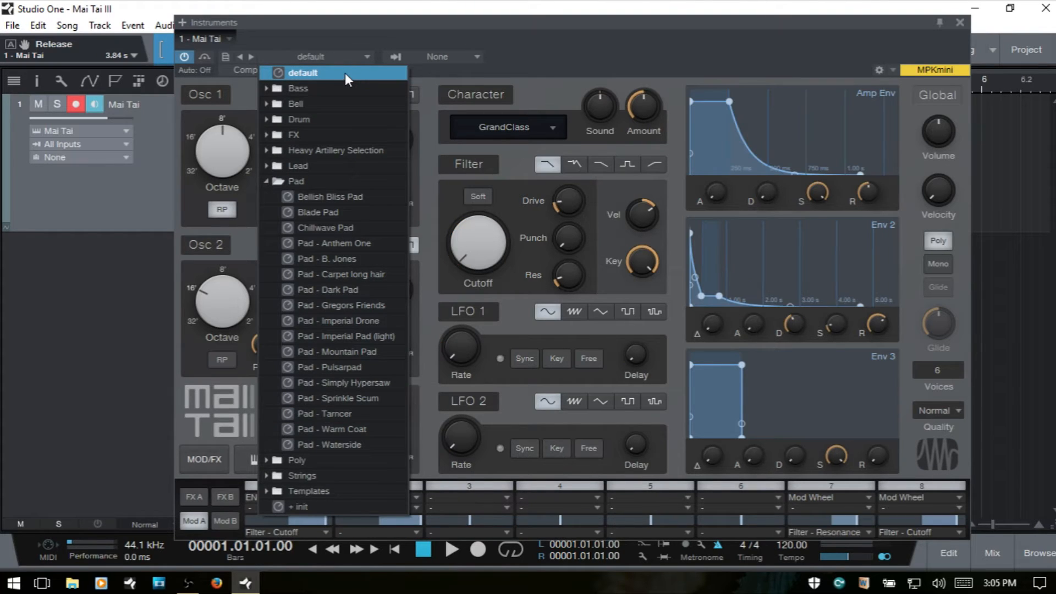
{"action": "left_click", "coordinate": [604, 45]}
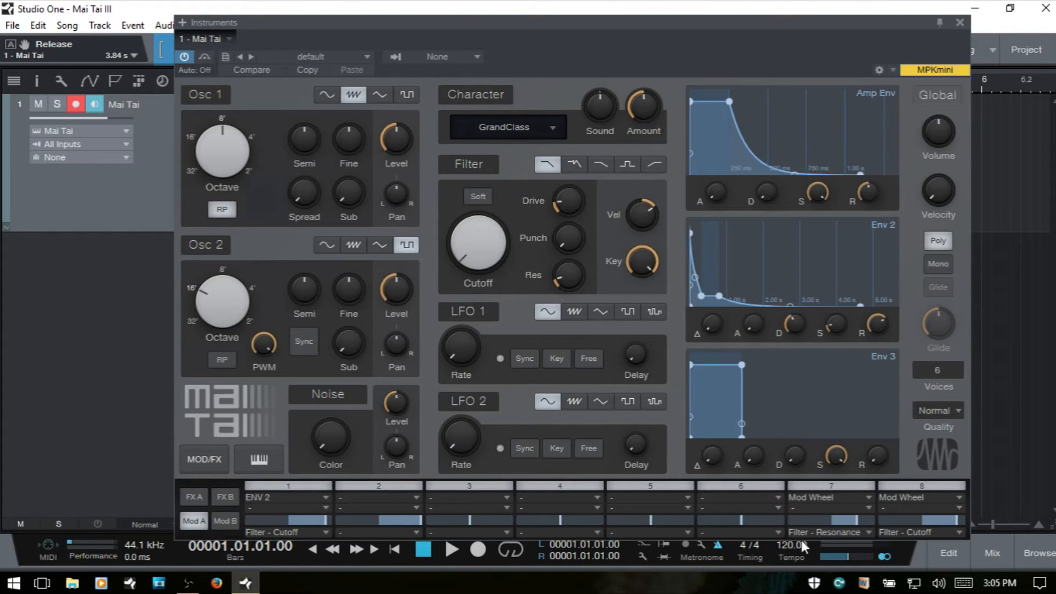
Deactivate modulation slots 7, 8 and 1 in the Mod A matrix
{"action": "left_click", "coordinate": [834, 485]}
{"action": "left_click", "coordinate": [925, 485]}
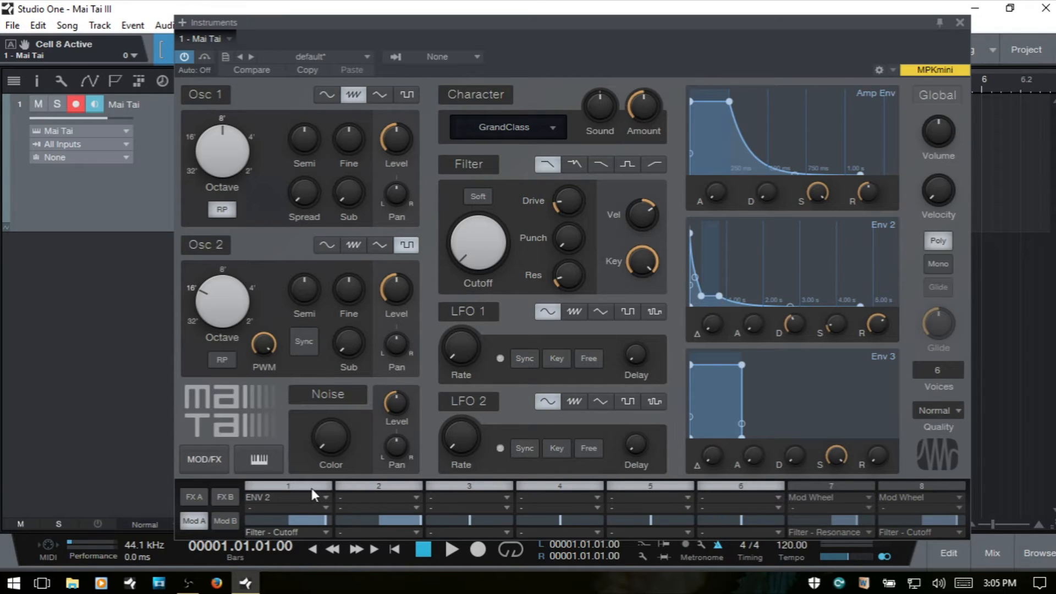
{"action": "left_click", "coordinate": [289, 484]}
Check the Mod B and FX B pages, and switch off the Reverb and Delay effects in FX A
{"action": "left_click", "coordinate": [224, 520]}
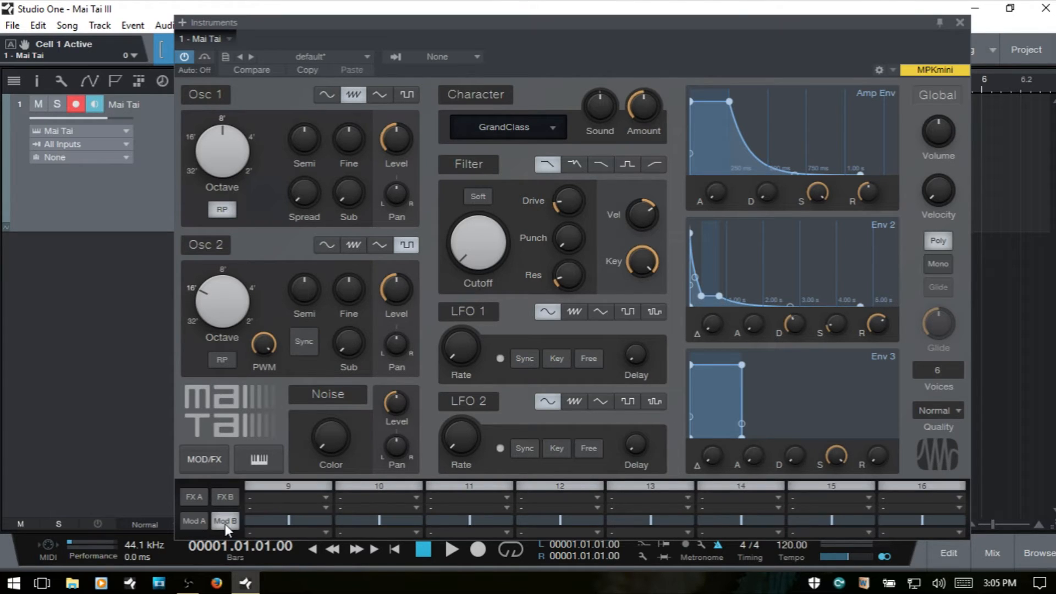
{"action": "left_click", "coordinate": [225, 498]}
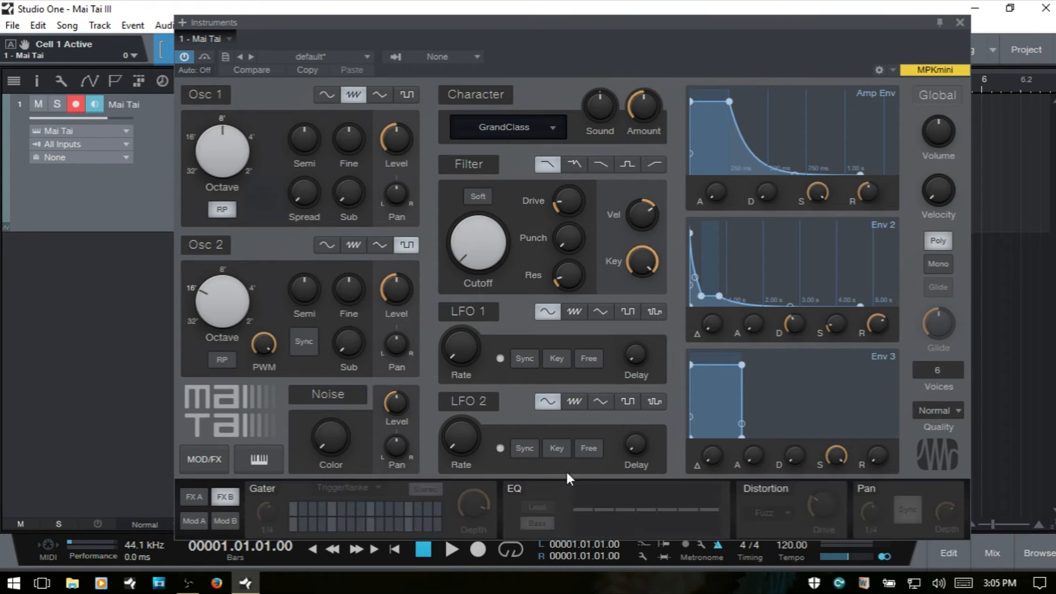
{"action": "left_click", "coordinate": [195, 497]}
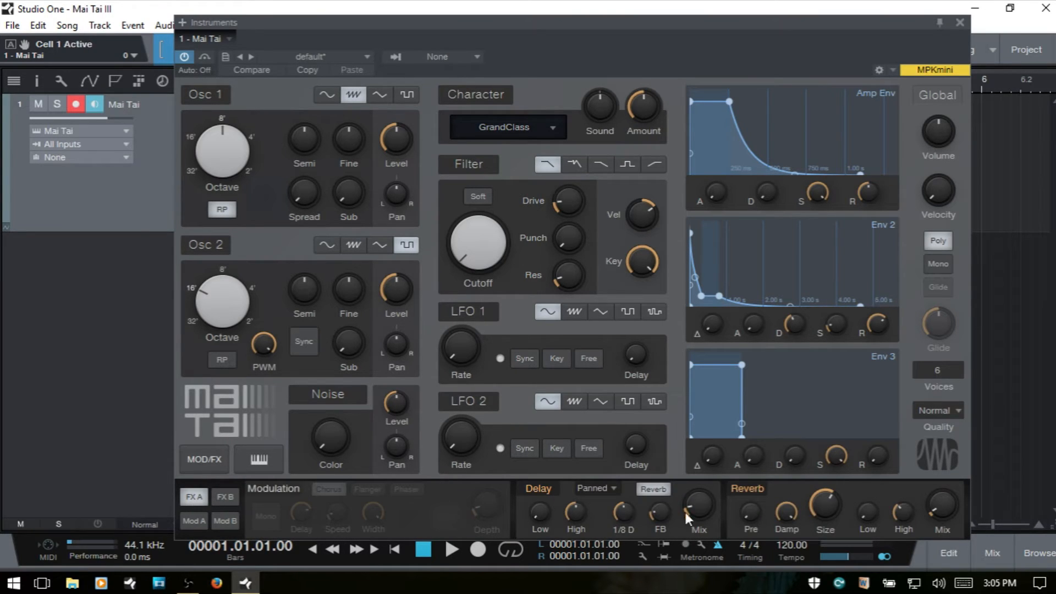
{"action": "left_click", "coordinate": [746, 489]}
{"action": "left_click", "coordinate": [538, 489]}
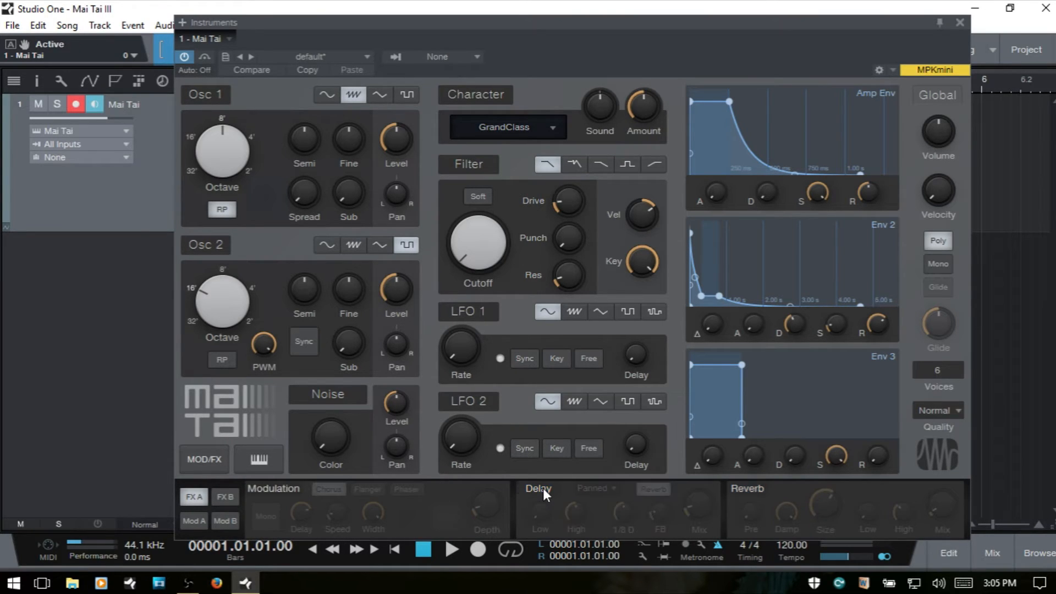
Toggle the Modulation effect on and back off in FX A
{"action": "left_click", "coordinate": [273, 489]}
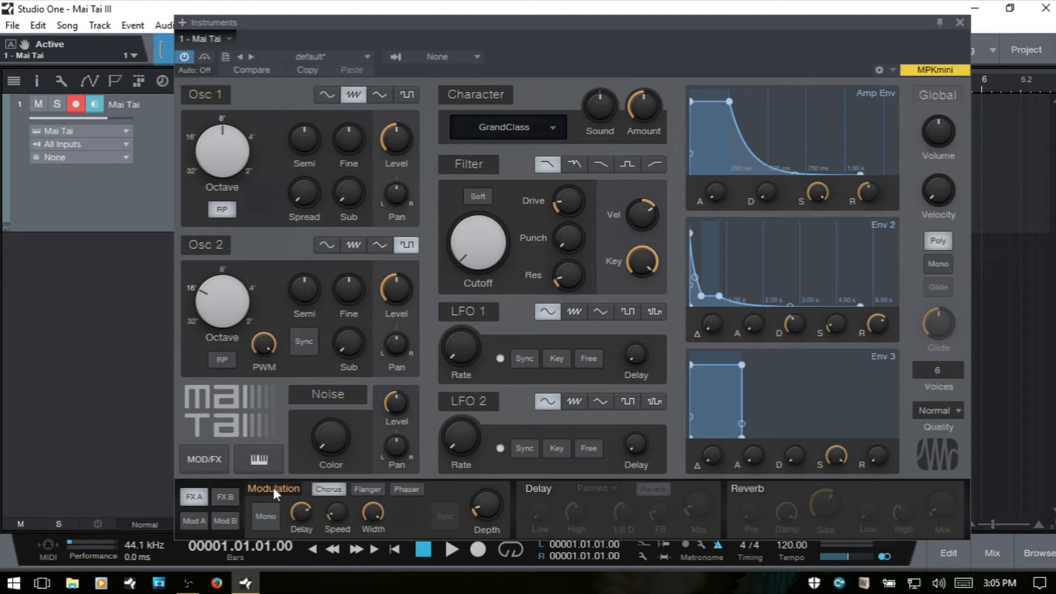
{"action": "left_click", "coordinate": [274, 488]}
{"action": "left_click", "coordinate": [274, 488]}
{"action": "left_click", "coordinate": [274, 489]}
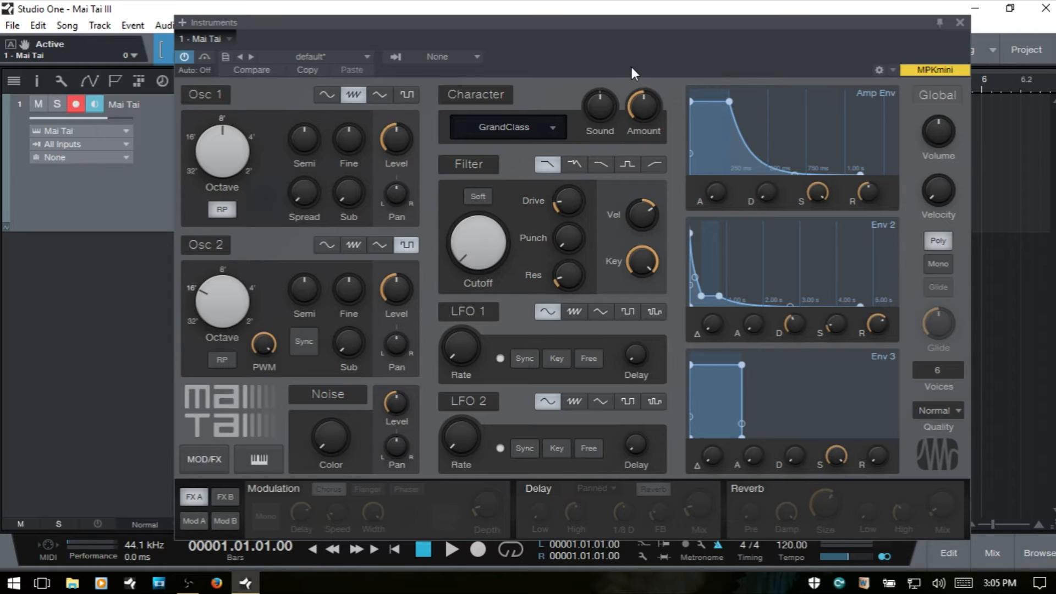
Raise the filter cutoff to 833.7 Hz and deactivate the Character section
{"action": "left_click_drag", "start_coordinate": [478, 225], "coordinate": [480, 188]}
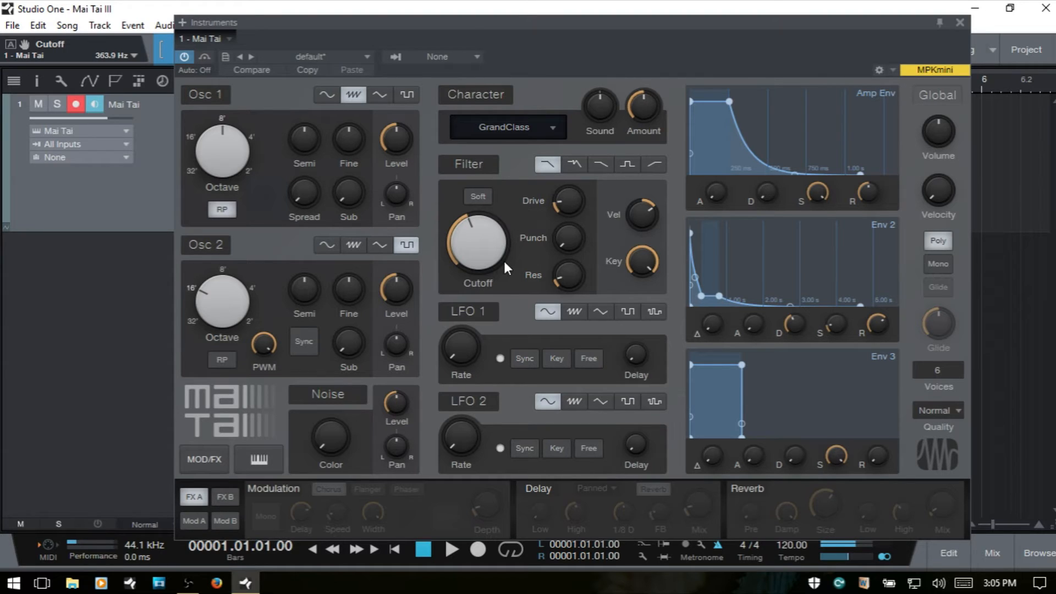
{"action": "left_click_drag", "start_coordinate": [503, 263], "coordinate": [481, 263]}
{"action": "left_click", "coordinate": [476, 94]}
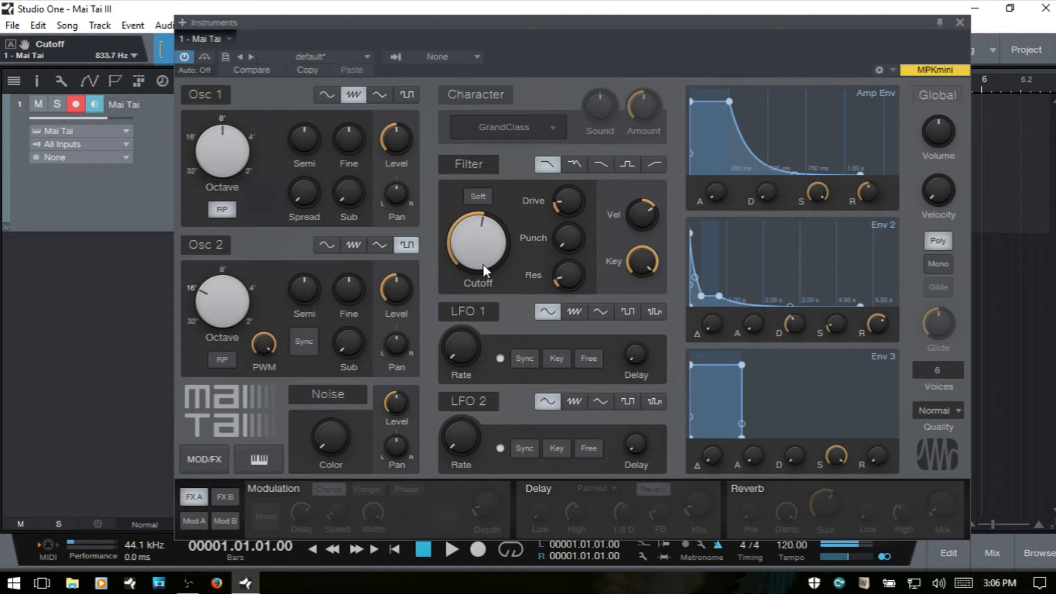
Set the filter's Drive to 15%, its Velocity and Keyscaling to 0%, and its cutoff to 3.94 kHz
{"action": "left_click_drag", "start_coordinate": [575, 196], "coordinate": [585, 267]}
{"action": "left_click_drag", "start_coordinate": [567, 205], "coordinate": [567, 195]}
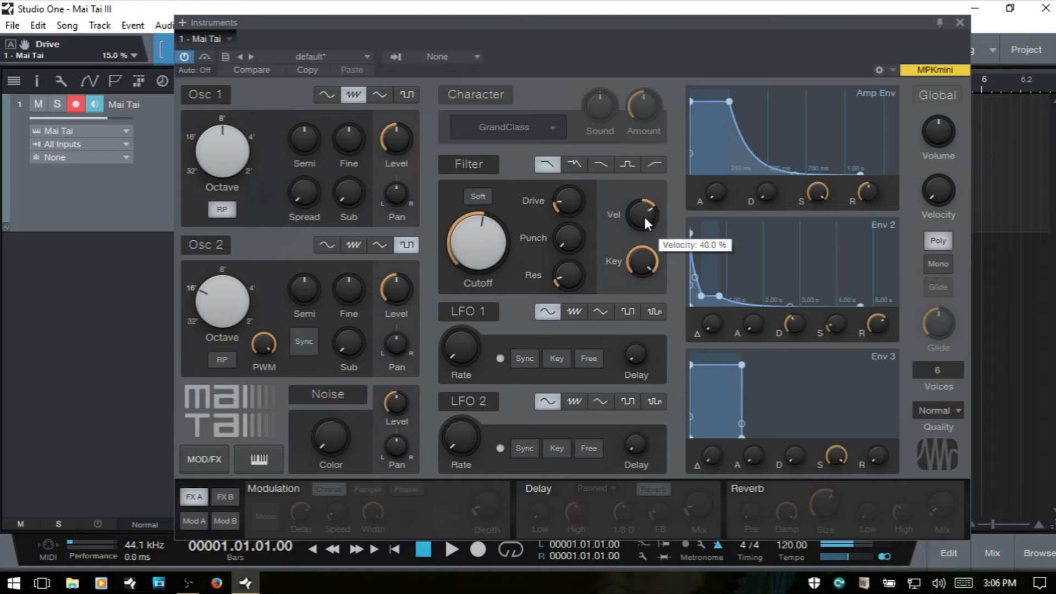
{"action": "double_click", "coordinate": [643, 214]}
{"action": "double_click", "coordinate": [635, 263]}
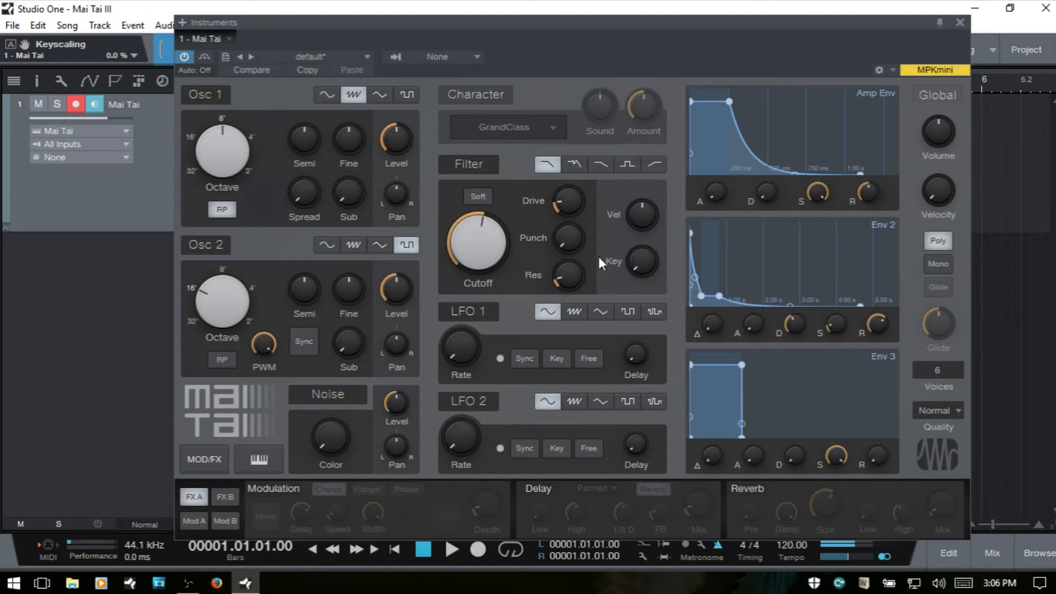
{"action": "left_click_drag", "start_coordinate": [483, 250], "coordinate": [490, 215]}
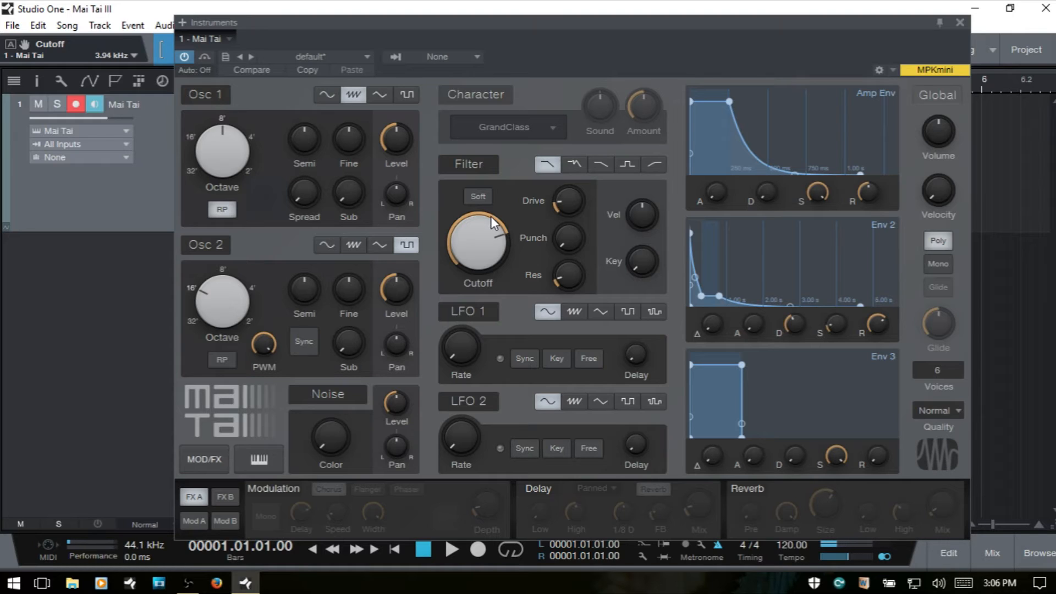
Switch on the Modulation effect in Chorus mode and toggle its Mono option on and back off
{"action": "left_click", "coordinate": [265, 492]}
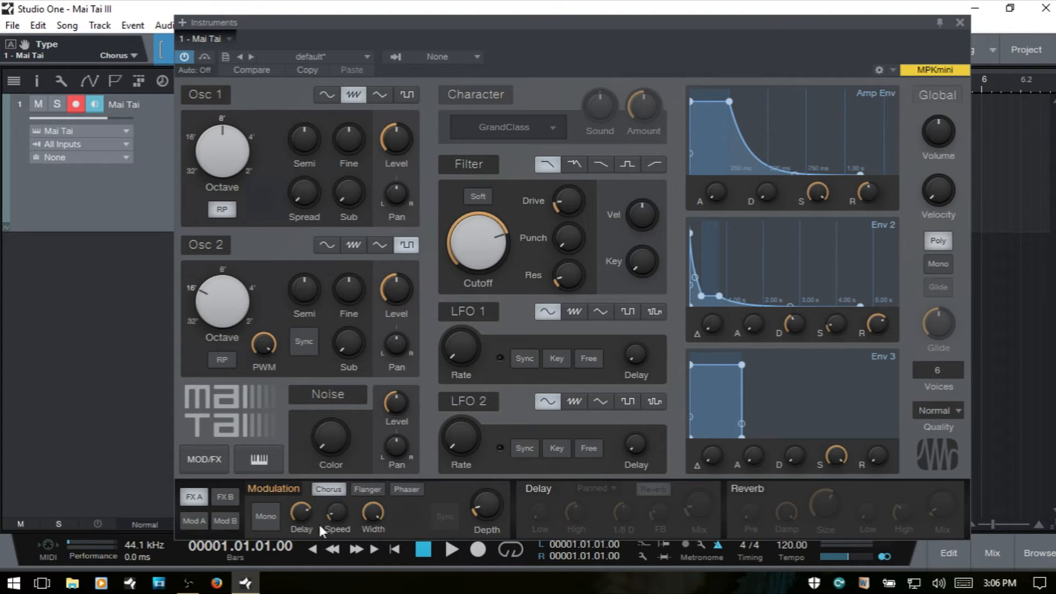
{"action": "mouse_move", "coordinate": [301, 515]}
{"action": "mouse_move", "coordinate": [341, 514]}
{"action": "mouse_move", "coordinate": [495, 516]}
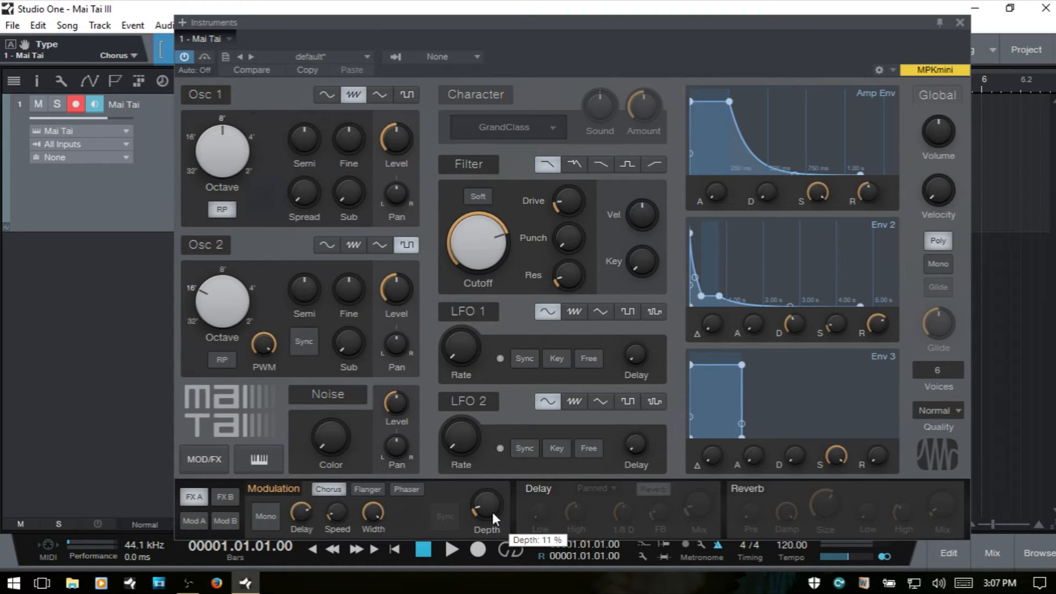
{"action": "left_click", "coordinate": [265, 518]}
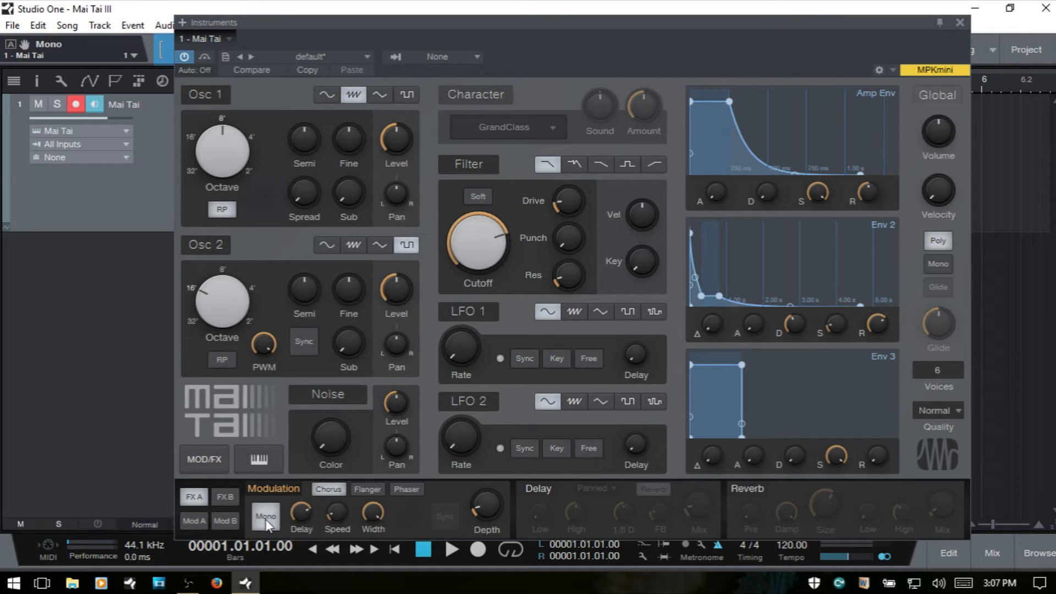
{"action": "left_click", "coordinate": [266, 519]}
Set the Chorus Delay to 2.9 ms and increase the chorus Depth
{"action": "mouse_move", "coordinate": [310, 513]}
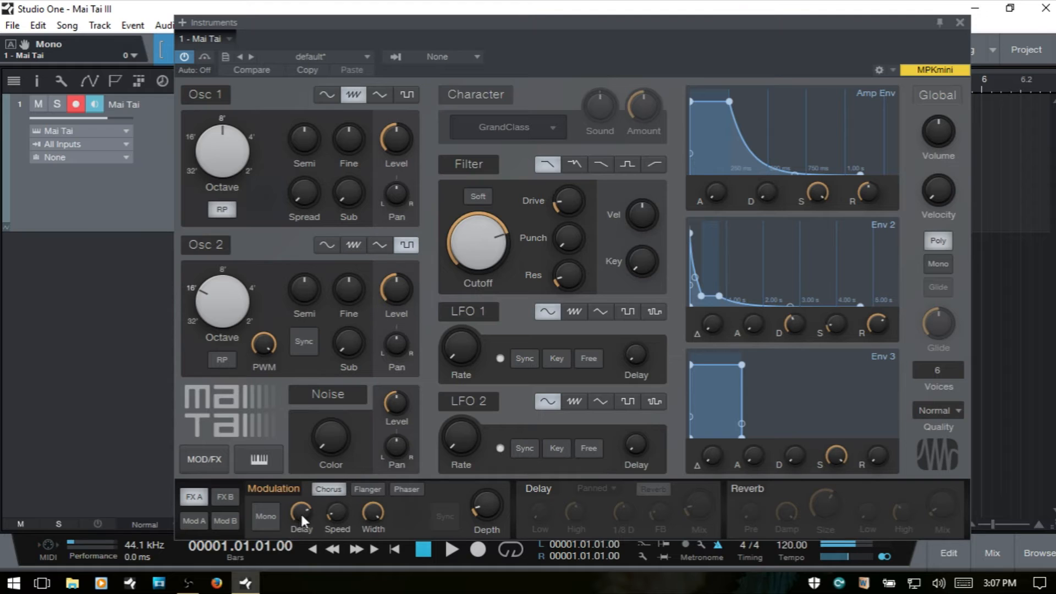
{"action": "left_click_drag", "start_coordinate": [302, 514], "coordinate": [343, 462]}
{"action": "left_click_drag", "start_coordinate": [493, 505], "coordinate": [491, 416]}
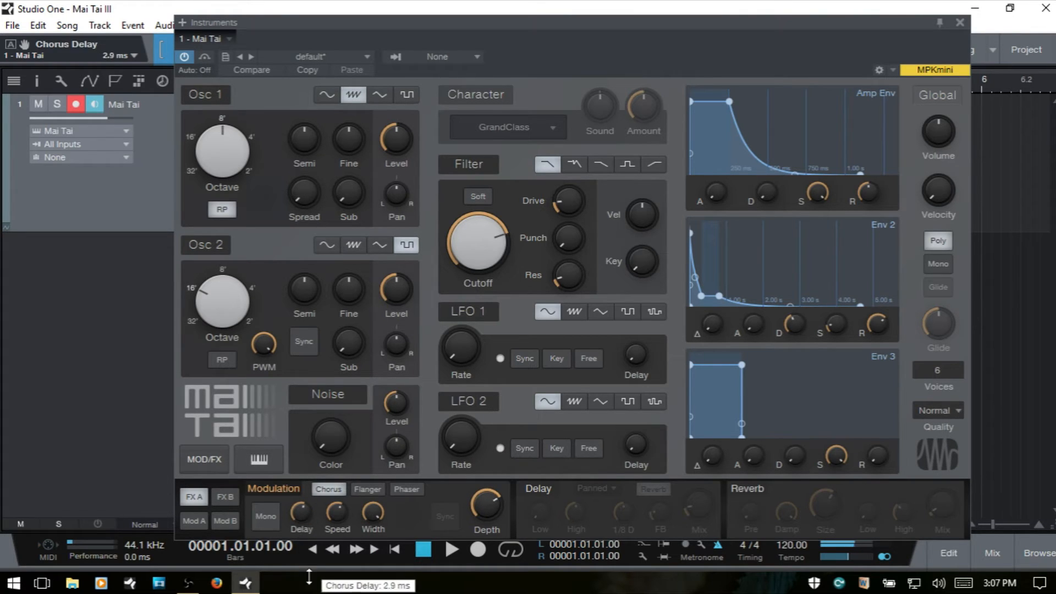
Set the Chorus Speed to 0.41, try its Delay at 40.0 ms, and lower the Delay to 2.0 ms
{"action": "left_click_drag", "start_coordinate": [341, 521], "coordinate": [349, 577]}
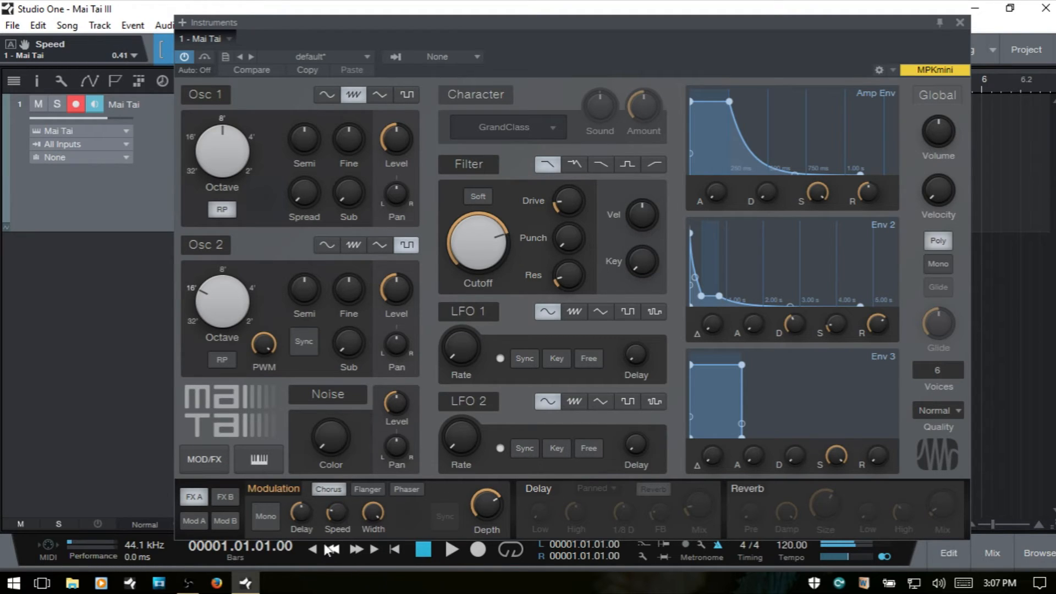
{"action": "left_click_drag", "start_coordinate": [302, 517], "coordinate": [318, 449]}
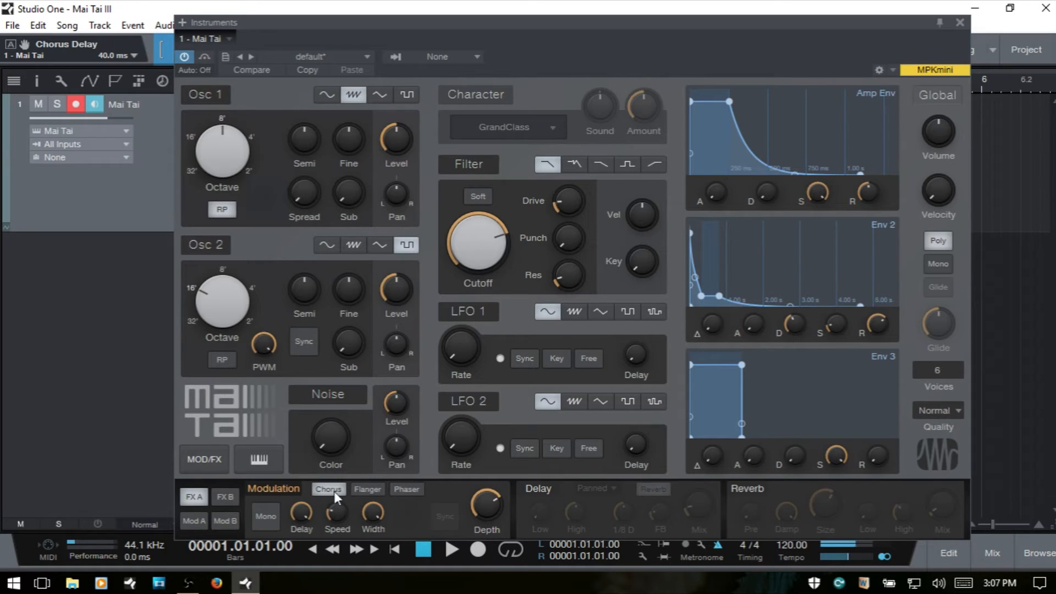
{"action": "left_click_drag", "start_coordinate": [298, 506], "coordinate": [304, 577]}
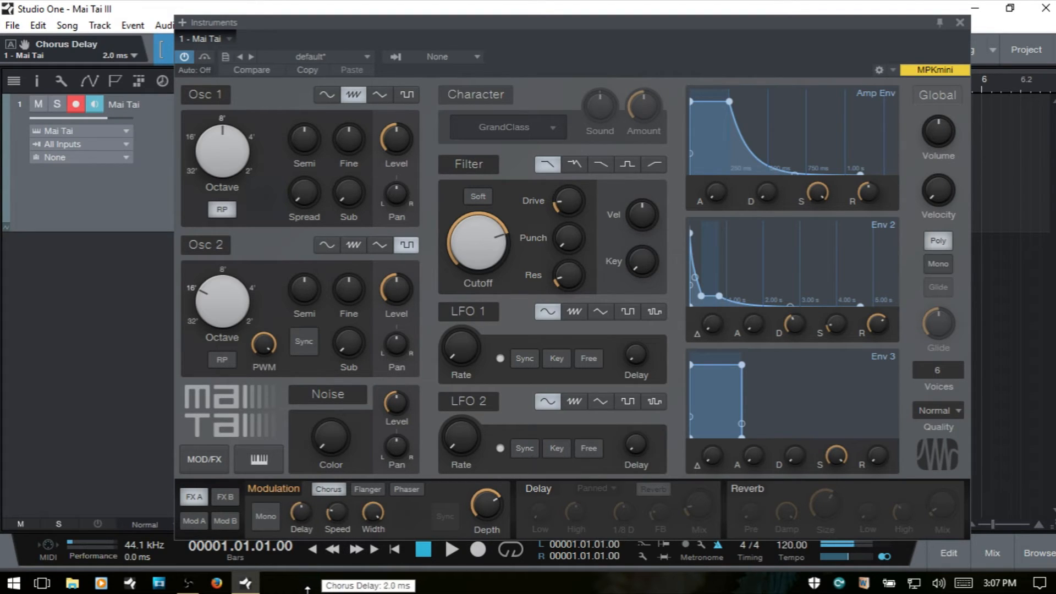
{"action": "left_click_drag", "start_coordinate": [301, 530], "coordinate": [308, 577]}
Increase the Chorus Speed, reduce its Width to 30%, and raise its Depth to maximum
{"action": "left_click_drag", "start_coordinate": [335, 514], "coordinate": [345, 427]}
{"action": "left_click_drag", "start_coordinate": [372, 511], "coordinate": [376, 547]}
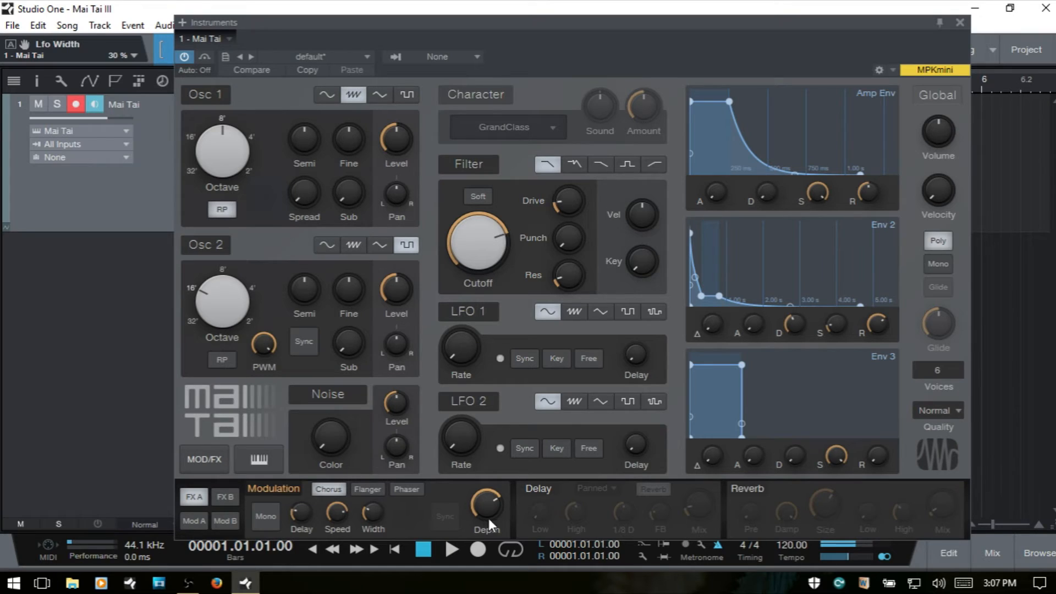
{"action": "left_click_drag", "start_coordinate": [489, 520], "coordinate": [496, 465]}
Lower the Chorus Speed, set its Delay to 7.0 ms, and toggle Mono on and back off
{"action": "left_click_drag", "start_coordinate": [336, 516], "coordinate": [335, 552]}
{"action": "left_click_drag", "start_coordinate": [301, 516], "coordinate": [305, 447]}
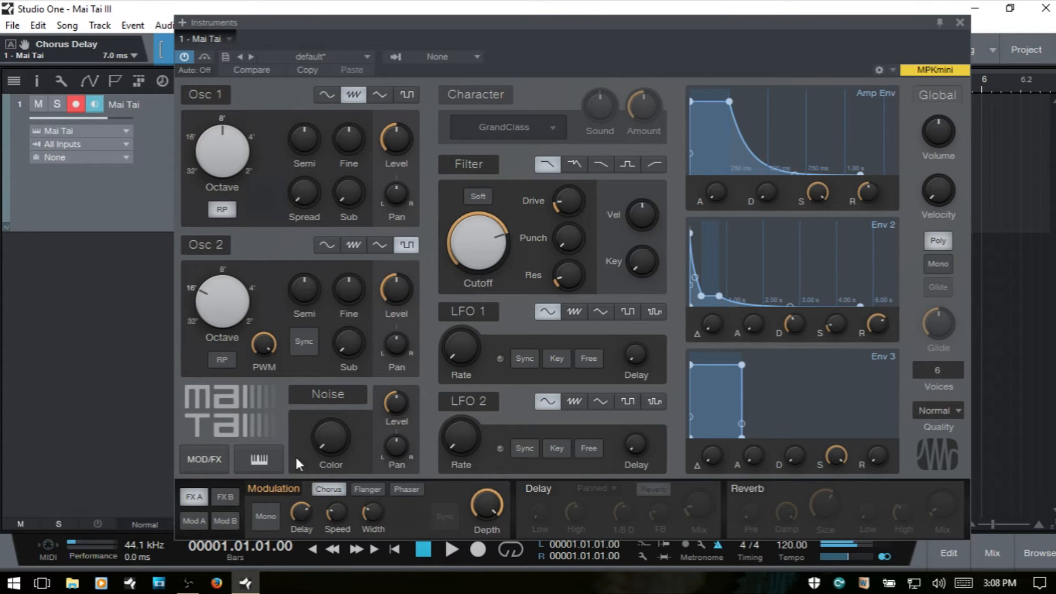
{"action": "left_click", "coordinate": [265, 516]}
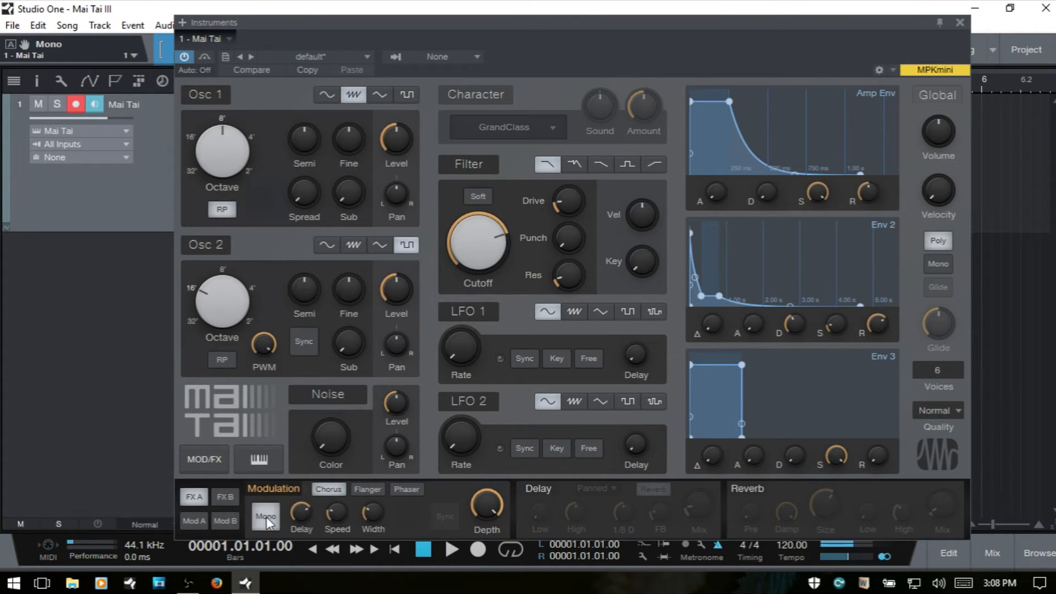
{"action": "left_click", "coordinate": [266, 517]}
Switch the Modulation effect to Flanger with Sync on and set its Width to 85%
{"action": "left_click", "coordinate": [368, 487]}
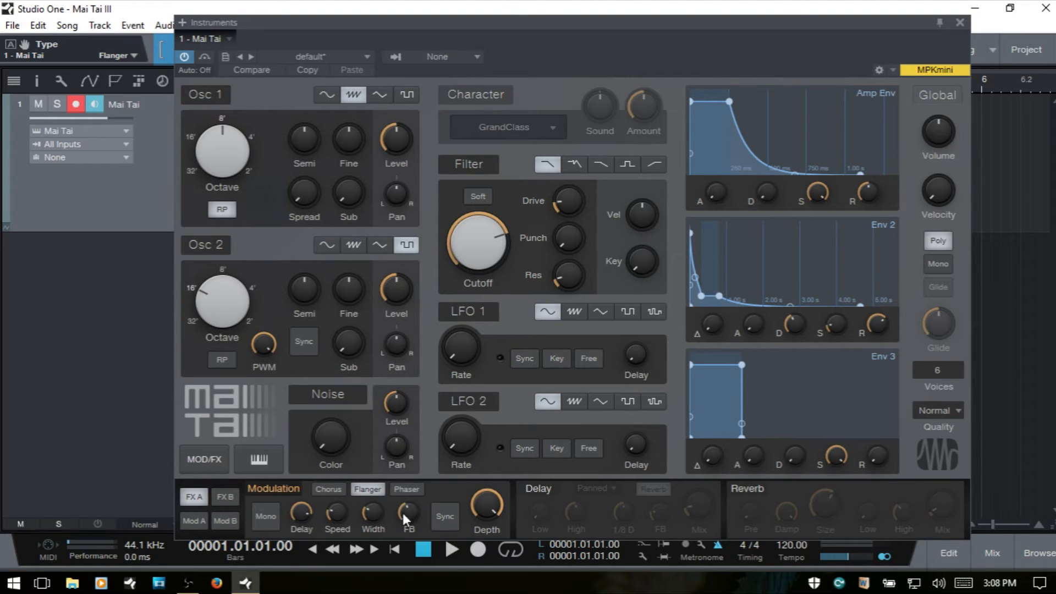
{"action": "left_click", "coordinate": [444, 515]}
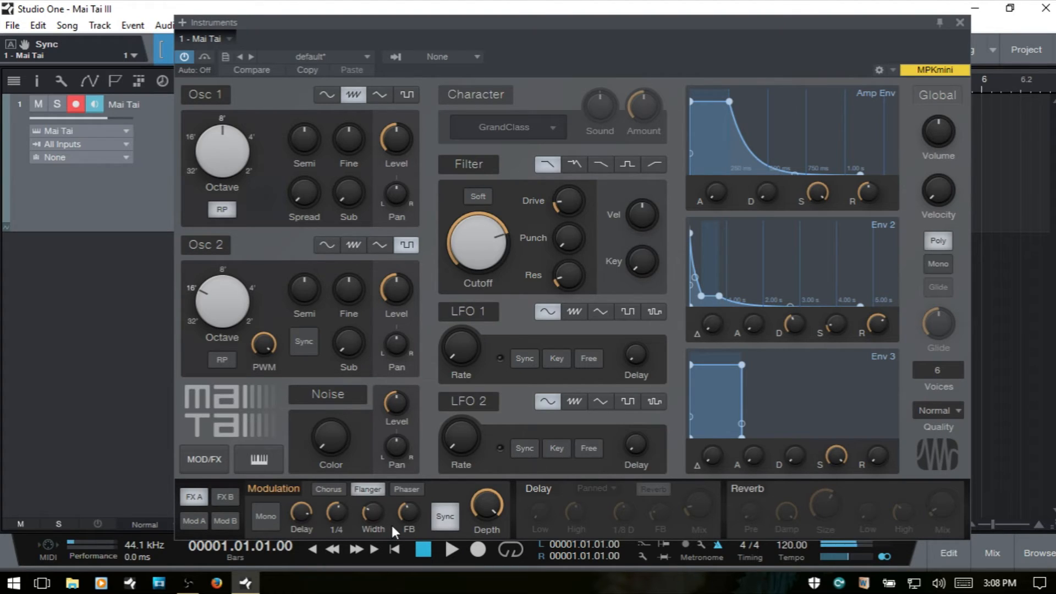
{"action": "left_click_drag", "start_coordinate": [372, 514], "coordinate": [374, 430]}
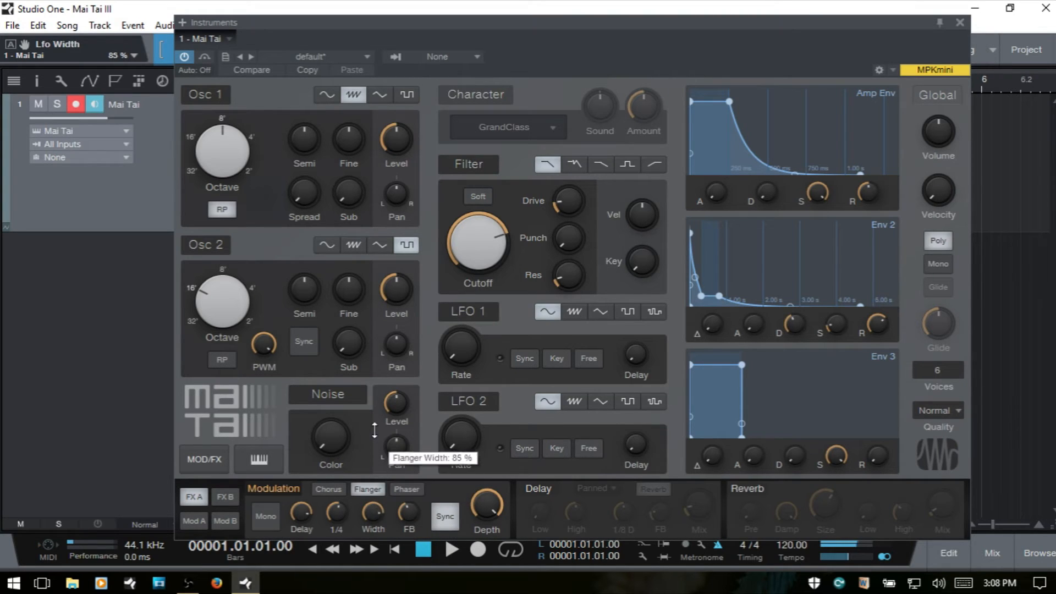
Raise the Flanger feedback, set its synced rate to 1/8 T, and sweep its Delay down to 0.2 ms and back up
{"action": "left_click_drag", "start_coordinate": [408, 511], "coordinate": [414, 464]}
{"action": "left_click_drag", "start_coordinate": [331, 505], "coordinate": [346, 546]}
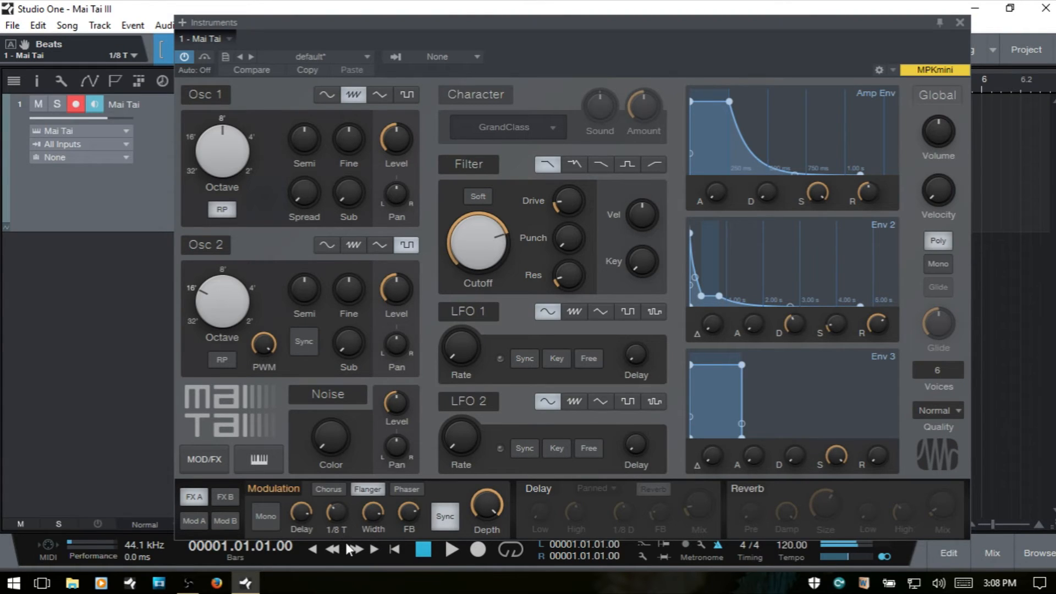
{"action": "left_click_drag", "start_coordinate": [309, 509], "coordinate": [322, 588]}
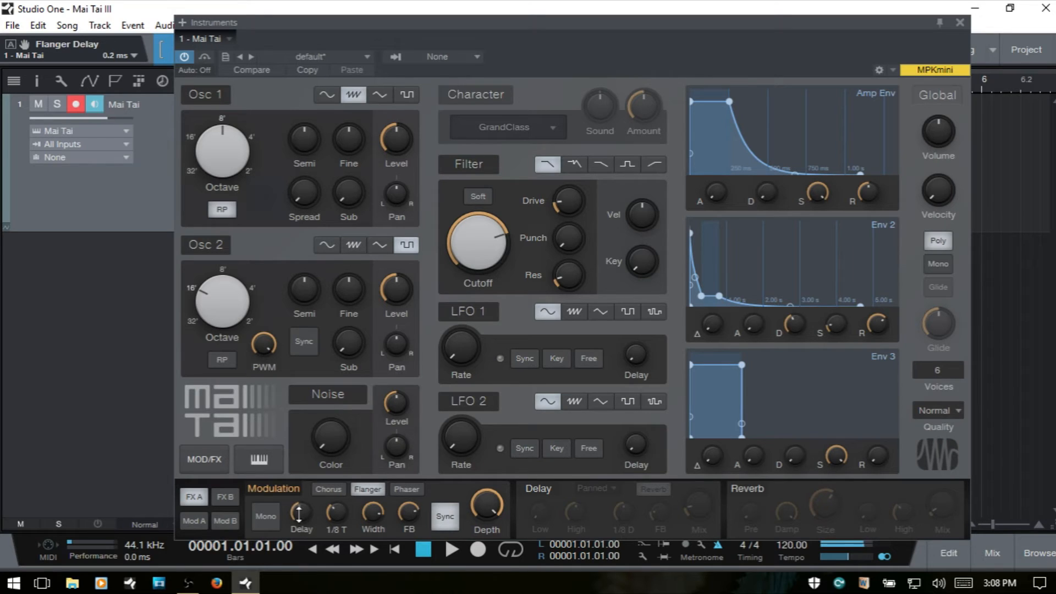
{"action": "left_click_drag", "start_coordinate": [297, 509], "coordinate": [305, 453]}
Set the Flanger's synced rate to 1/2 and its Width to 41%, and adjust its feedback and Depth
{"action": "left_click_drag", "start_coordinate": [338, 513], "coordinate": [365, 506]}
{"action": "left_click", "coordinate": [365, 506]}
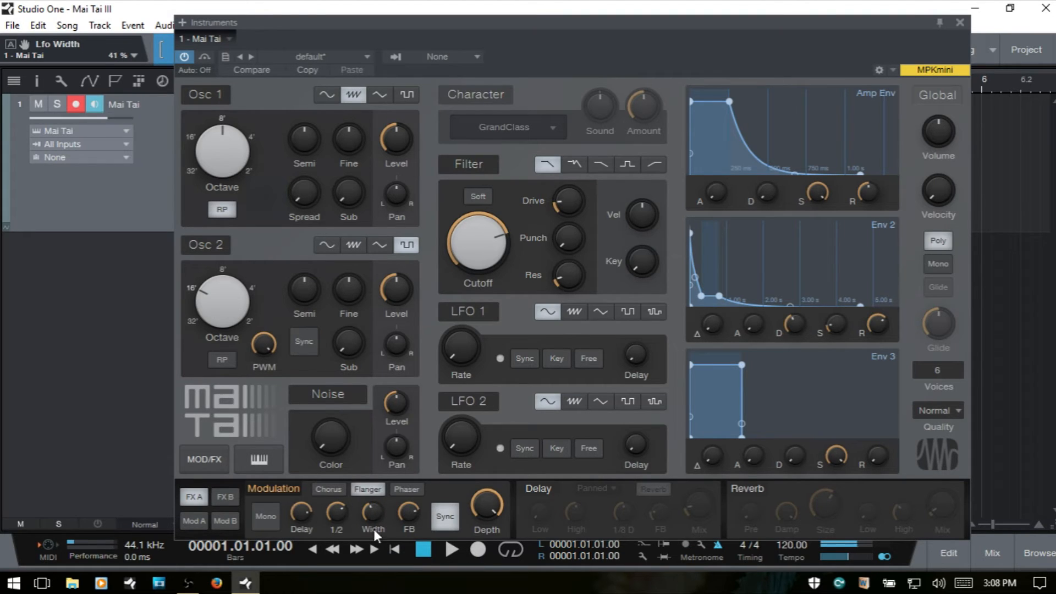
{"action": "left_click", "coordinate": [411, 516]}
{"action": "left_click", "coordinate": [489, 505]}
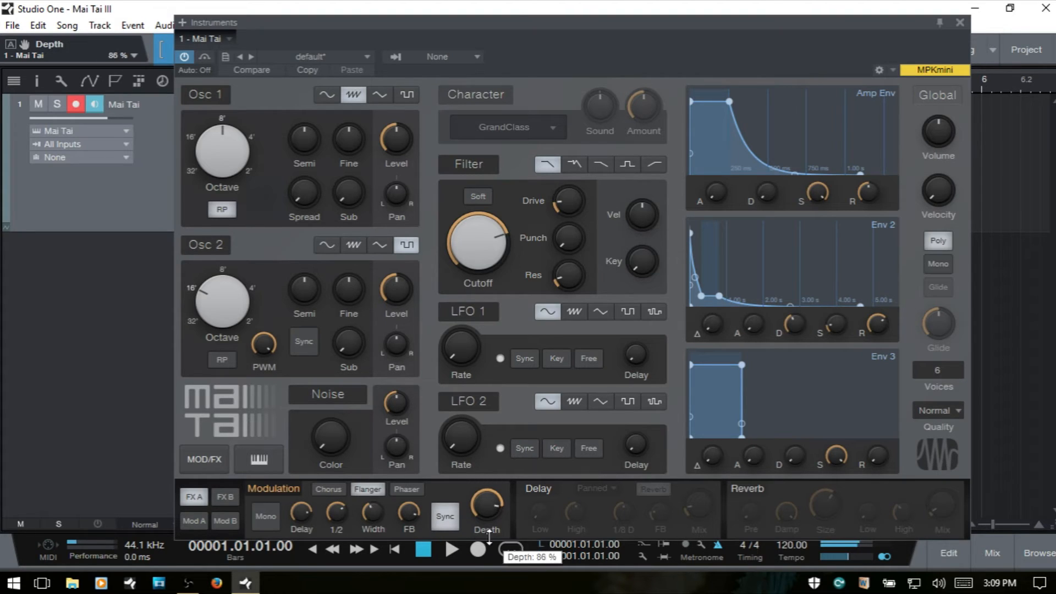
Switch the Modulation effect to Phaser, sweep its Shift down to 65.51 Hz and back up, and set its Width to 89%
{"action": "left_click", "coordinate": [407, 488]}
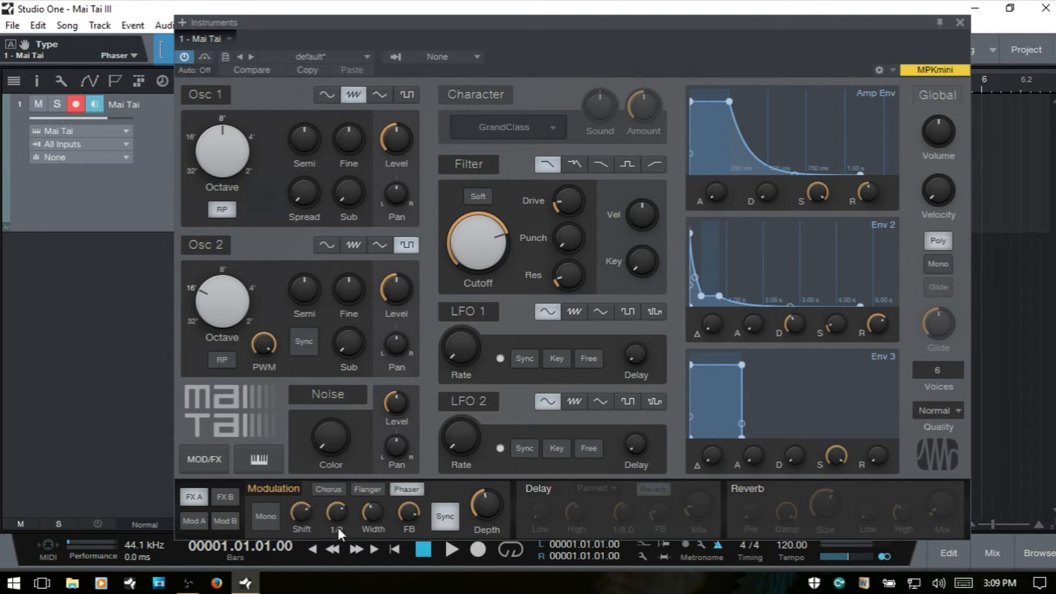
{"action": "mouse_move", "coordinate": [338, 514]}
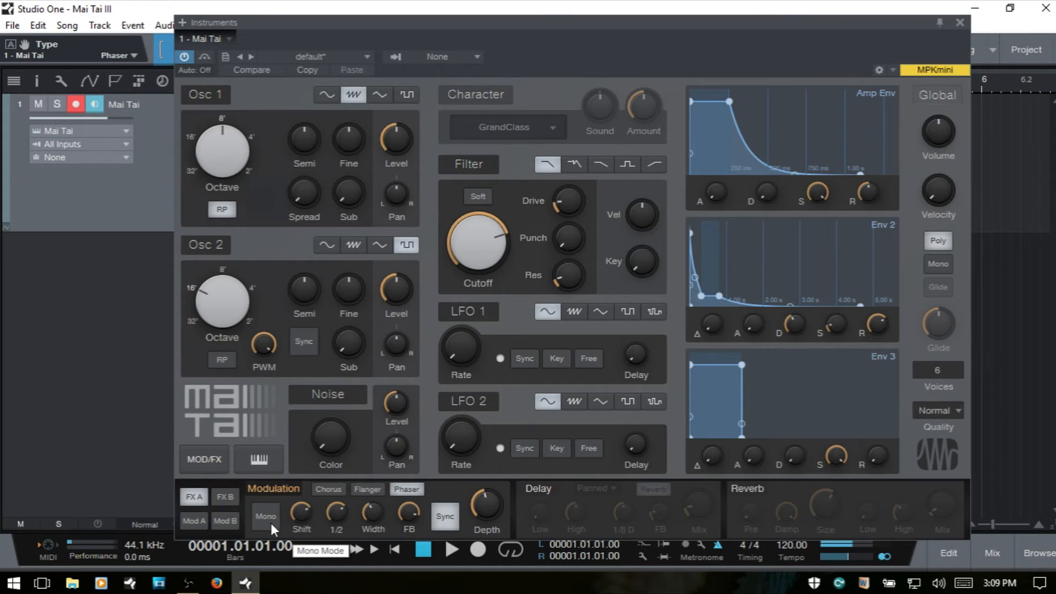
{"action": "left_click_drag", "start_coordinate": [301, 511], "coordinate": [314, 593]}
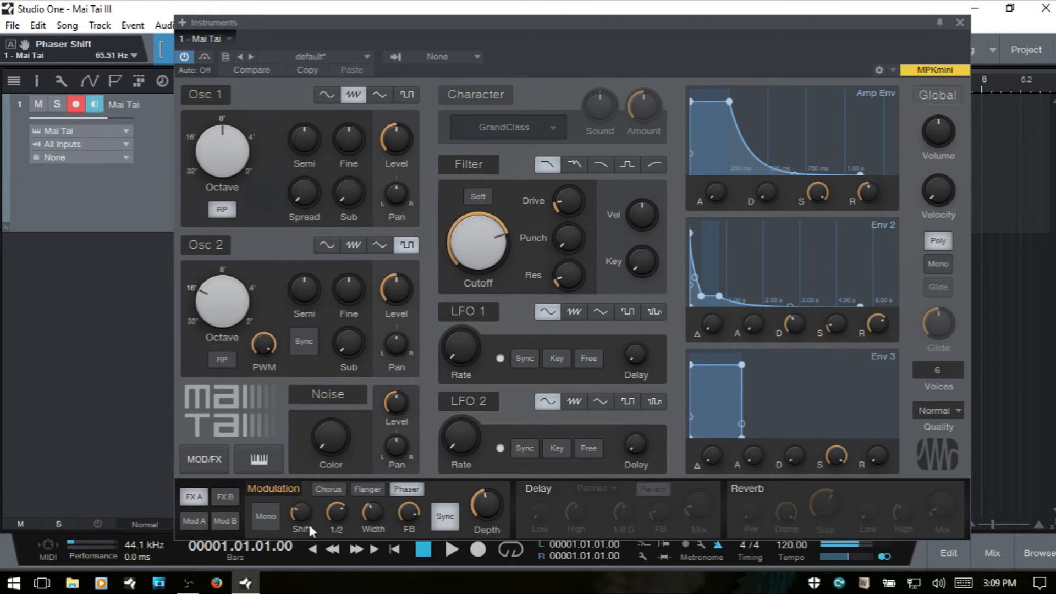
{"action": "left_click_drag", "start_coordinate": [301, 511], "coordinate": [302, 432]}
{"action": "left_click_drag", "start_coordinate": [372, 511], "coordinate": [381, 471]}
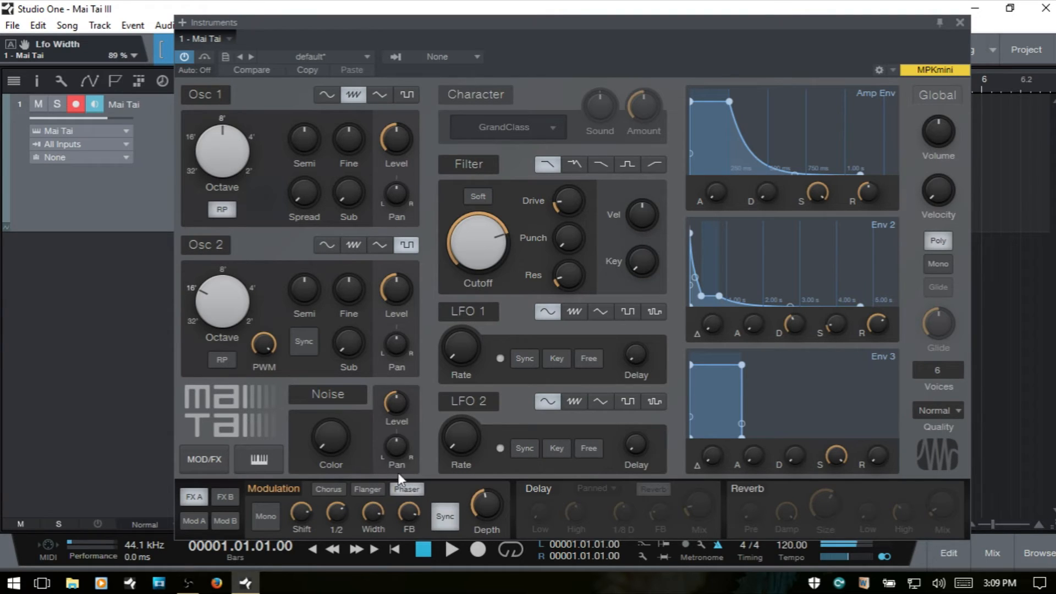
Lower the Phaser feedback, toggle Mono on and back off at a low Shift, and raise the Shift to 440.3 Hz
{"action": "left_click_drag", "start_coordinate": [411, 514], "coordinate": [413, 556]}
{"action": "left_click_drag", "start_coordinate": [300, 512], "coordinate": [319, 588]}
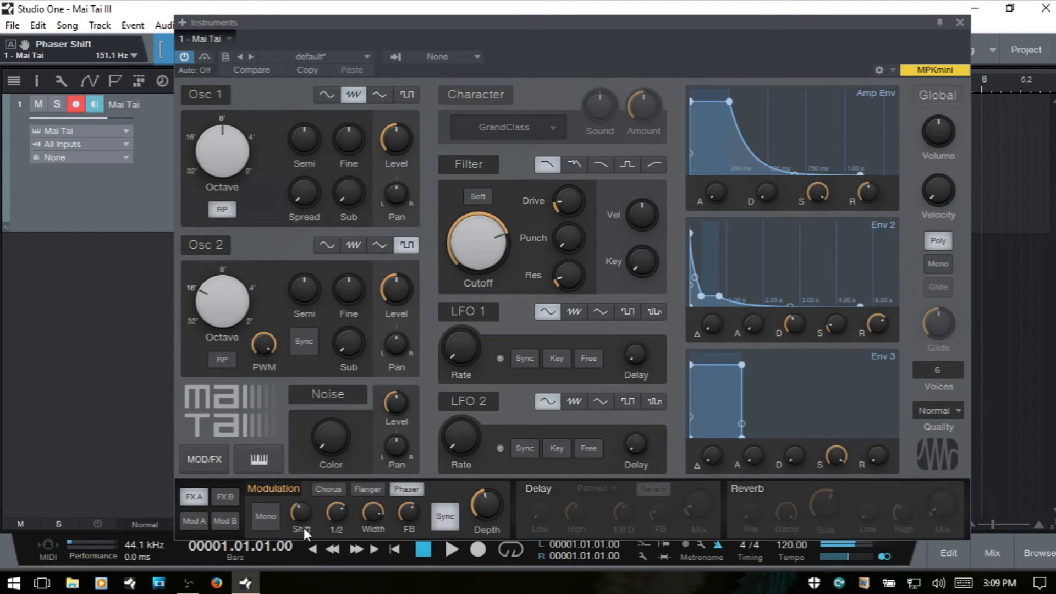
{"action": "left_click", "coordinate": [267, 520]}
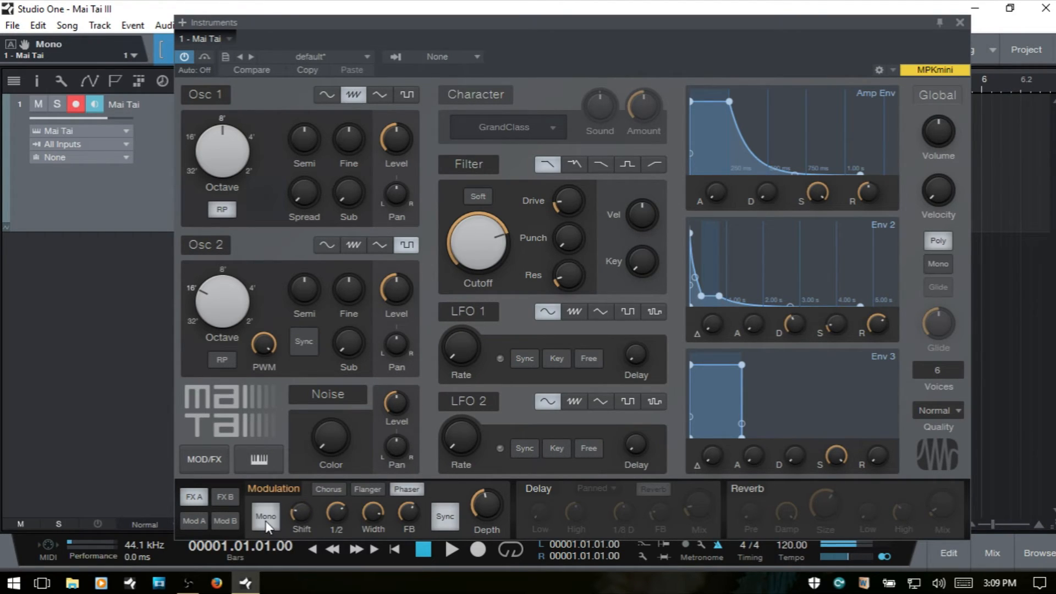
{"action": "left_click", "coordinate": [267, 525]}
{"action": "left_click_drag", "start_coordinate": [298, 509], "coordinate": [308, 458]}
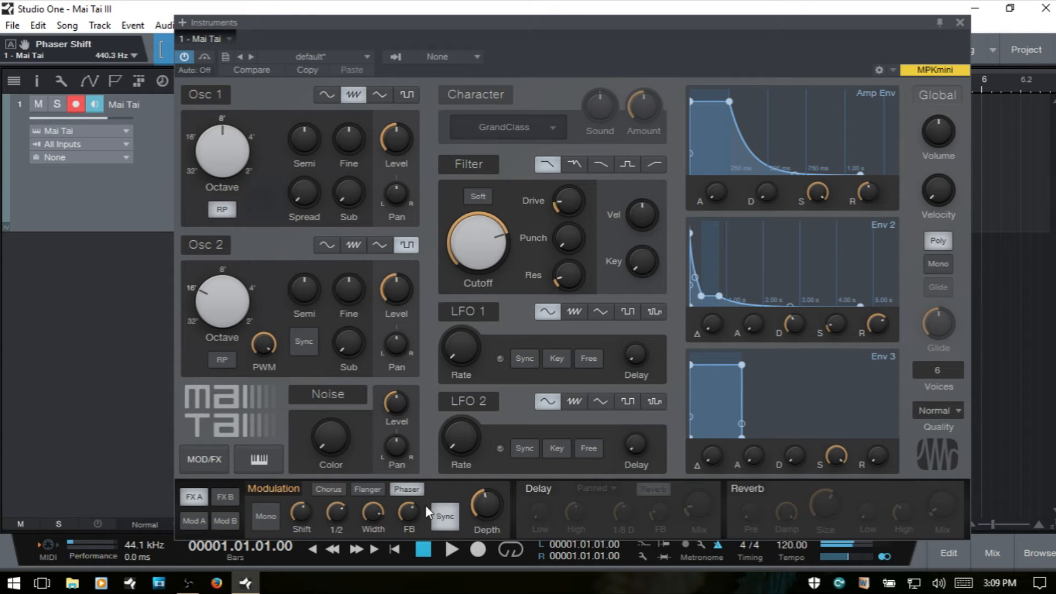
Raise the Phaser Depth to maximum, set its synced rate to 1/32, and lower its Shift to 19.67 Hz
{"action": "left_click_drag", "start_coordinate": [487, 507], "coordinate": [493, 442]}
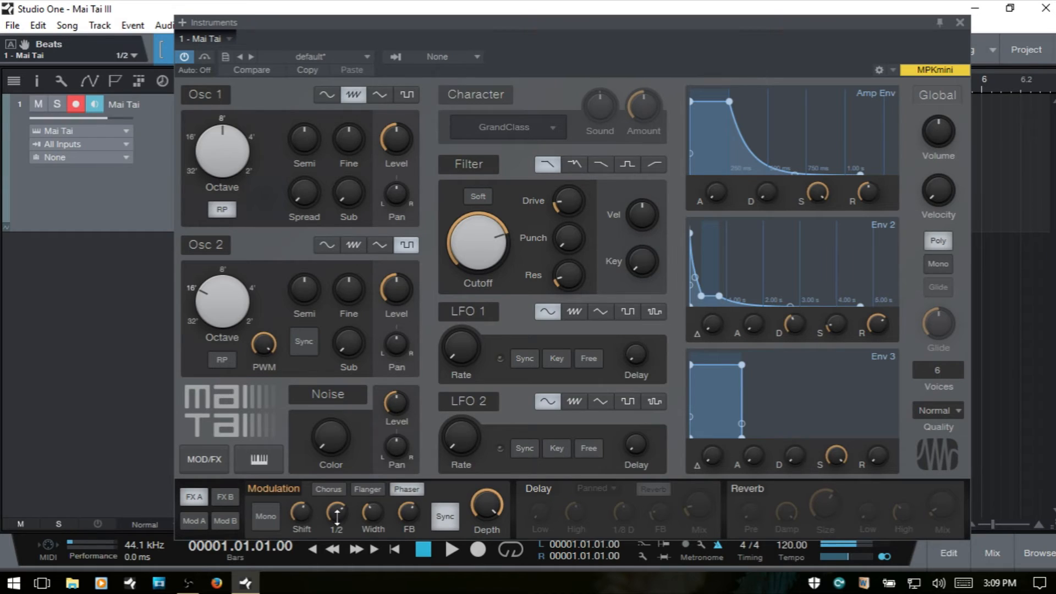
{"action": "left_click_drag", "start_coordinate": [336, 514], "coordinate": [346, 592]}
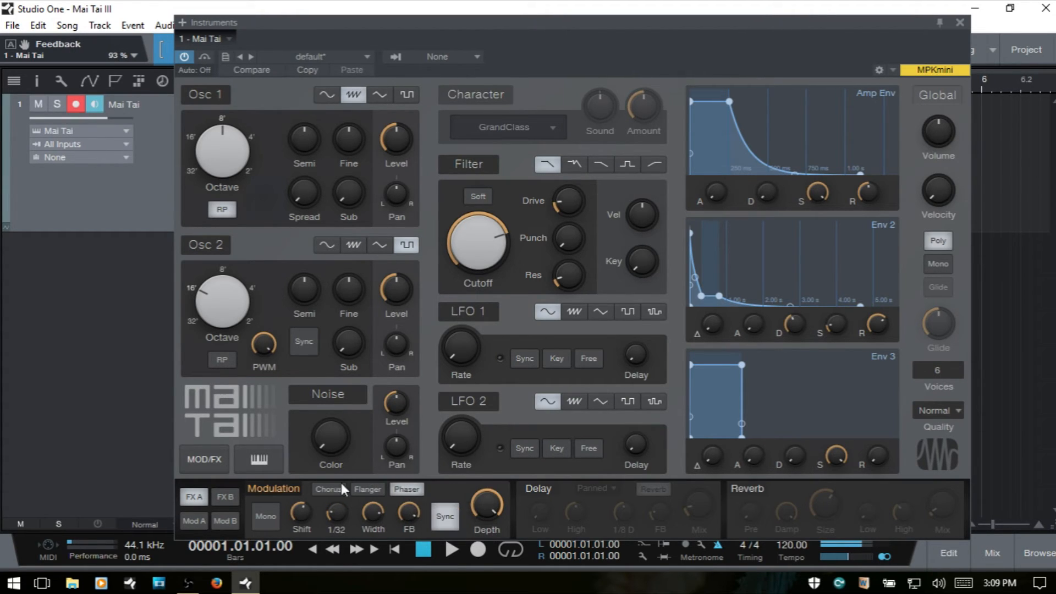
{"action": "left_click_drag", "start_coordinate": [297, 507], "coordinate": [303, 588]}
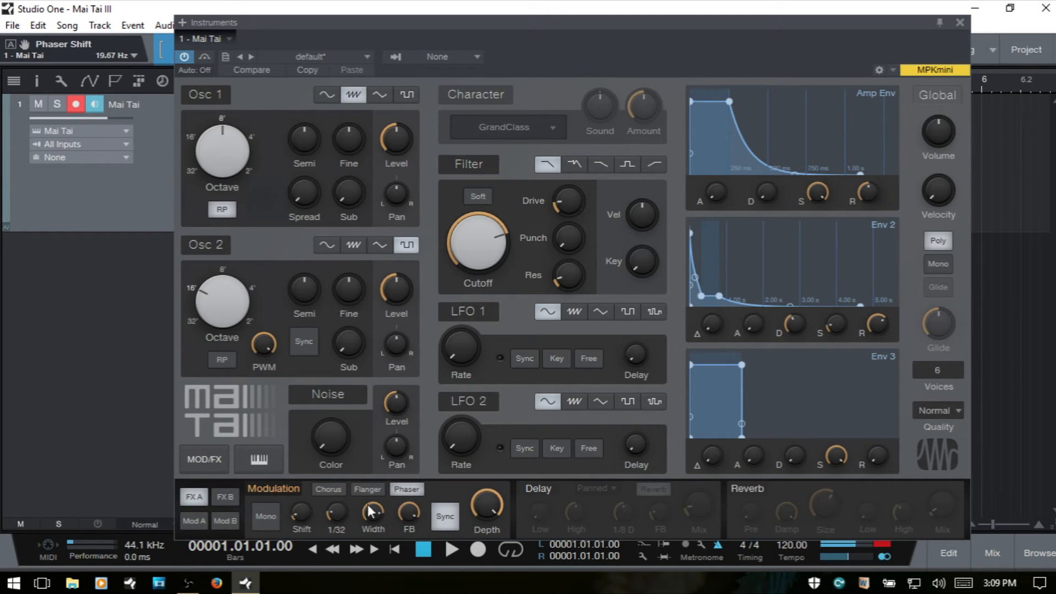
Deactivate the Modulation effect, activate the Delay, and review the Delay's ping-pong mode options, keeping Panned
{"action": "left_click", "coordinate": [279, 487]}
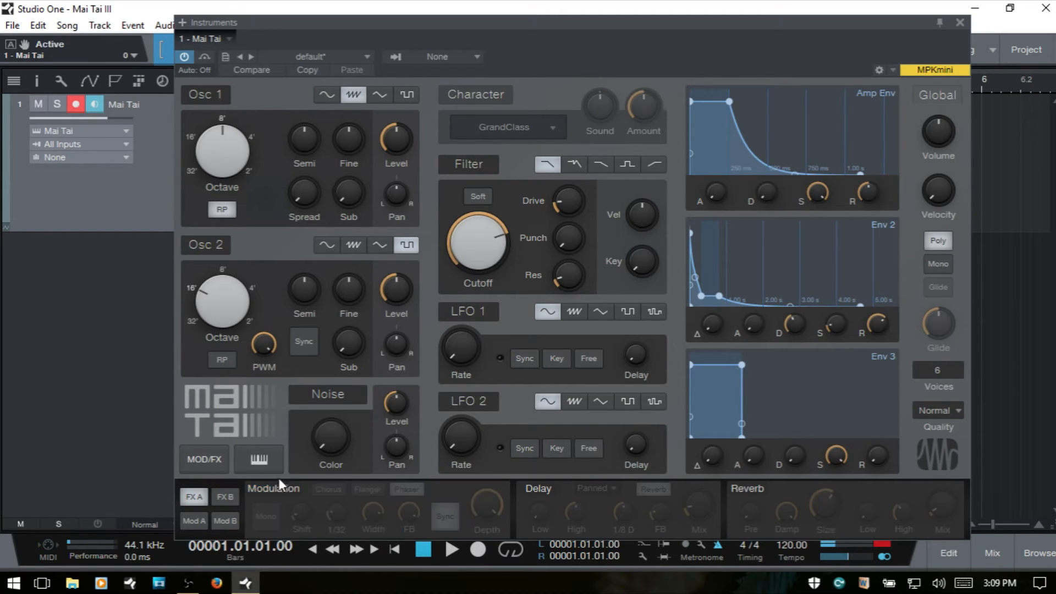
{"action": "left_click", "coordinate": [539, 487]}
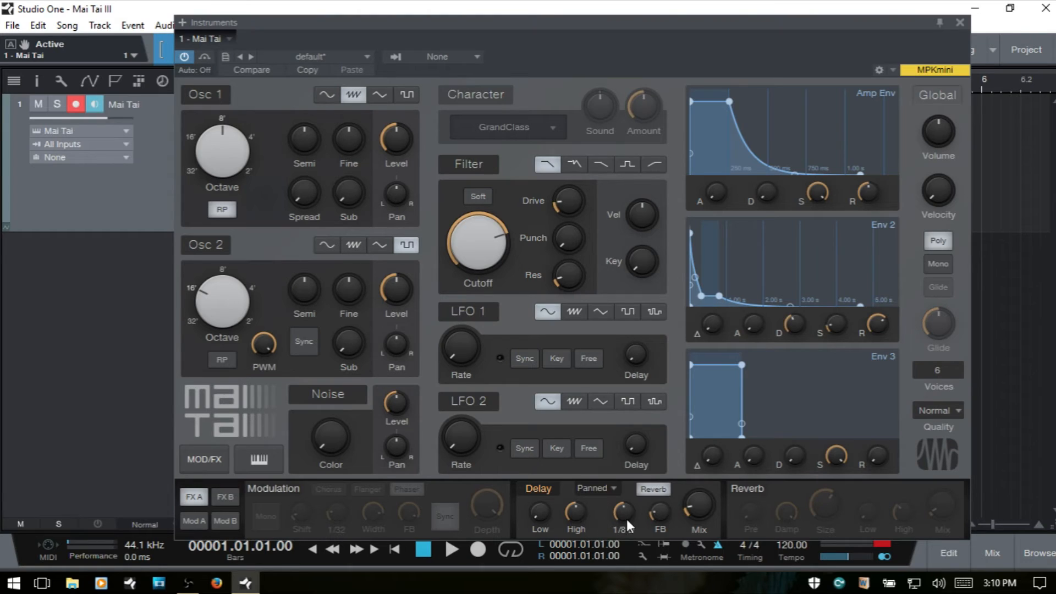
{"action": "mouse_move", "coordinate": [621, 509]}
{"action": "mouse_move", "coordinate": [700, 502]}
{"action": "left_click", "coordinate": [605, 486]}
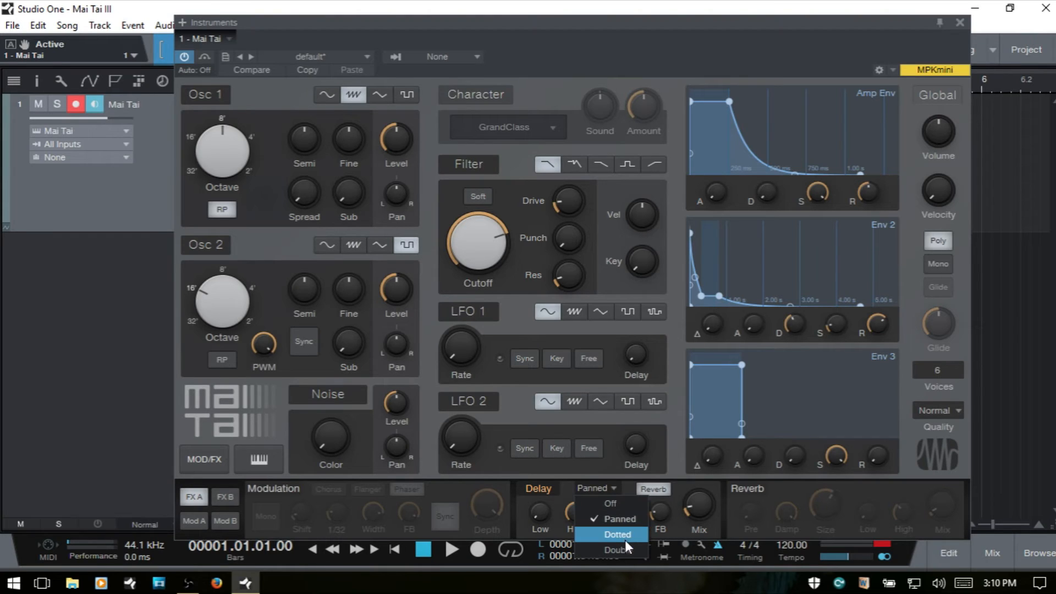
{"action": "left_click", "coordinate": [561, 488]}
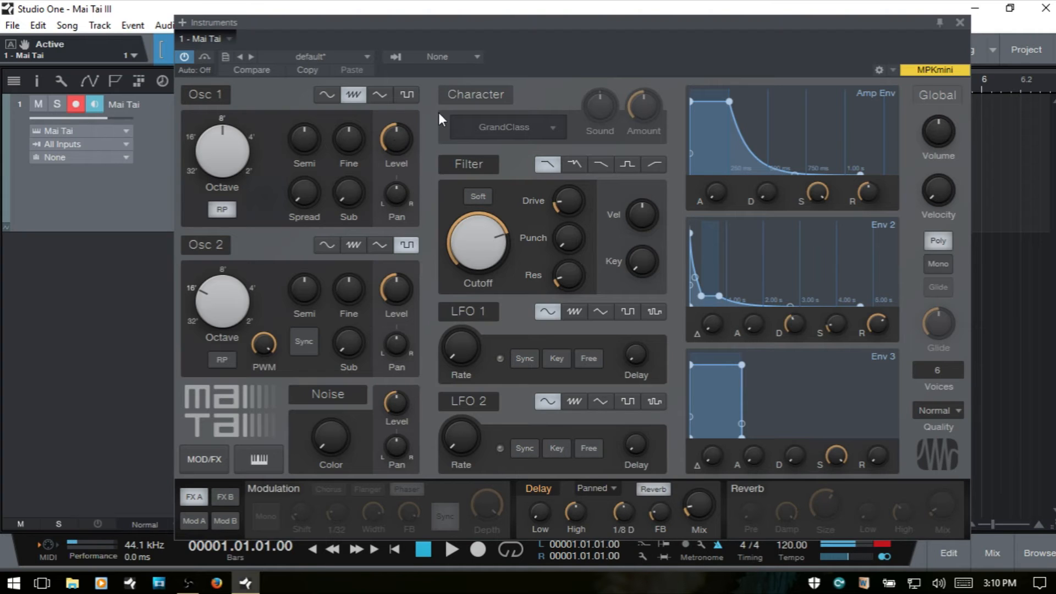
Try the Blade Pad preset and load the Bell - Music Box preset in its place
{"action": "left_click", "coordinate": [334, 58]}
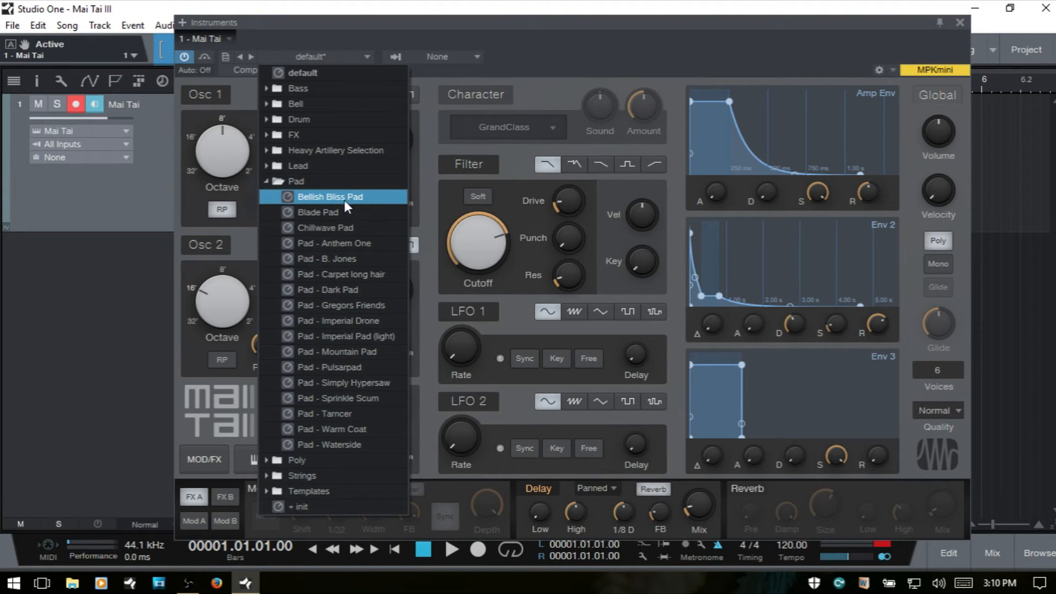
{"action": "left_click", "coordinate": [361, 213]}
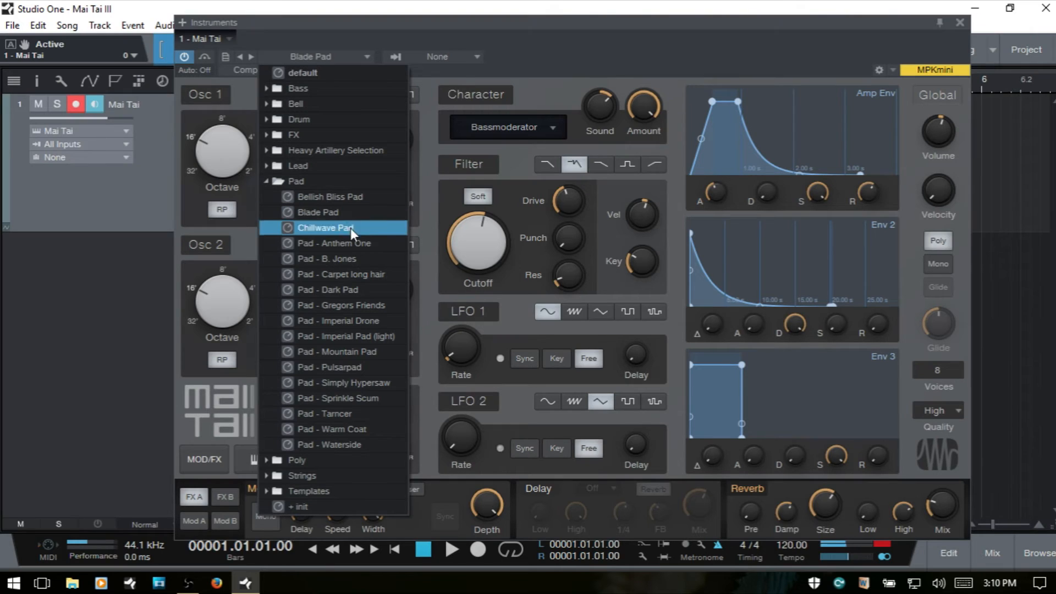
{"action": "left_click", "coordinate": [268, 185]}
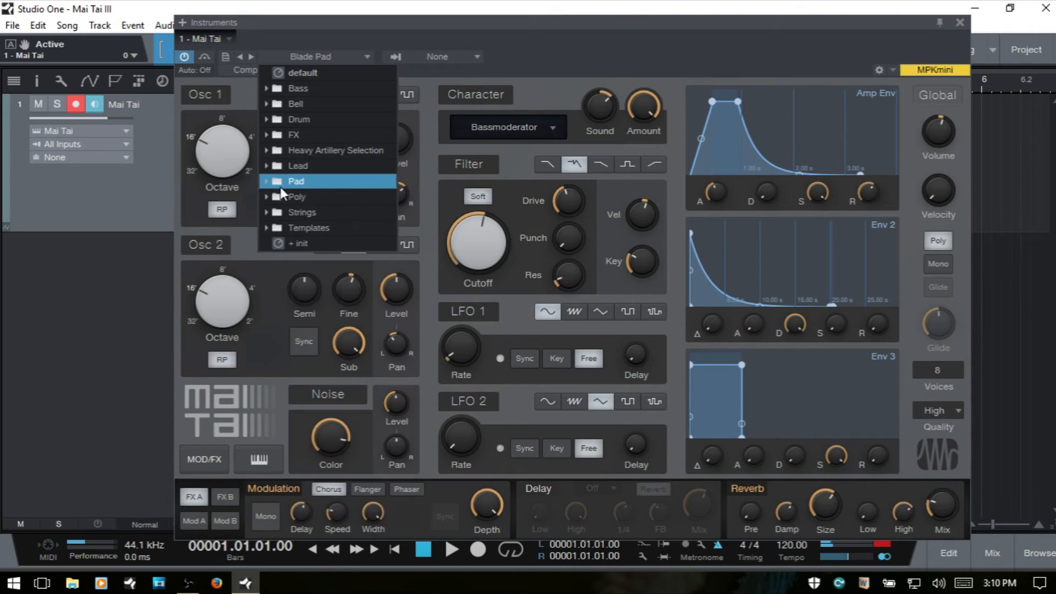
{"action": "left_click", "coordinate": [298, 107]}
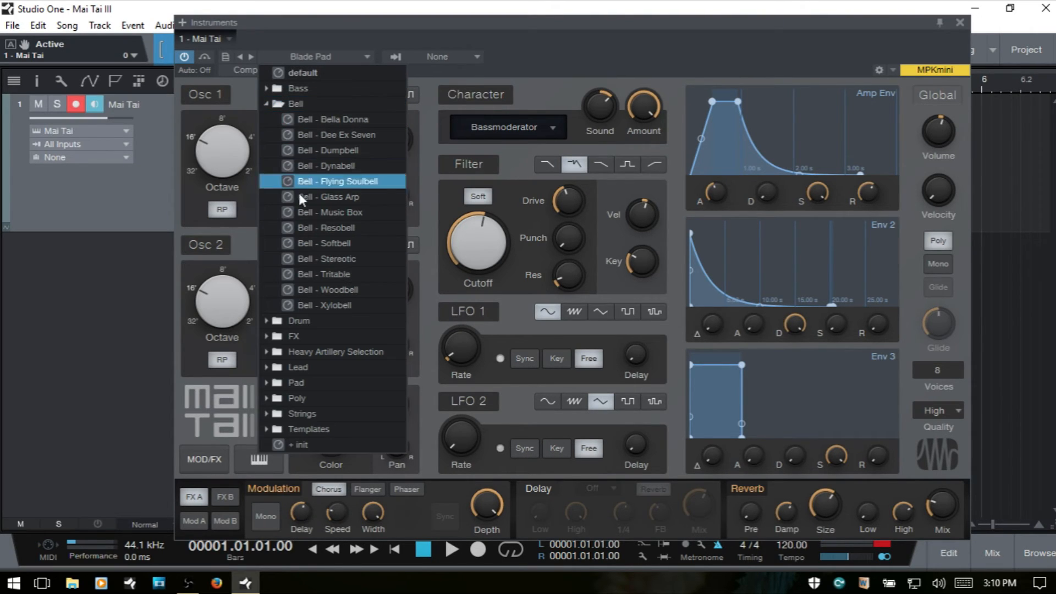
{"action": "left_click", "coordinate": [327, 214]}
{"action": "left_click", "coordinate": [638, 52]}
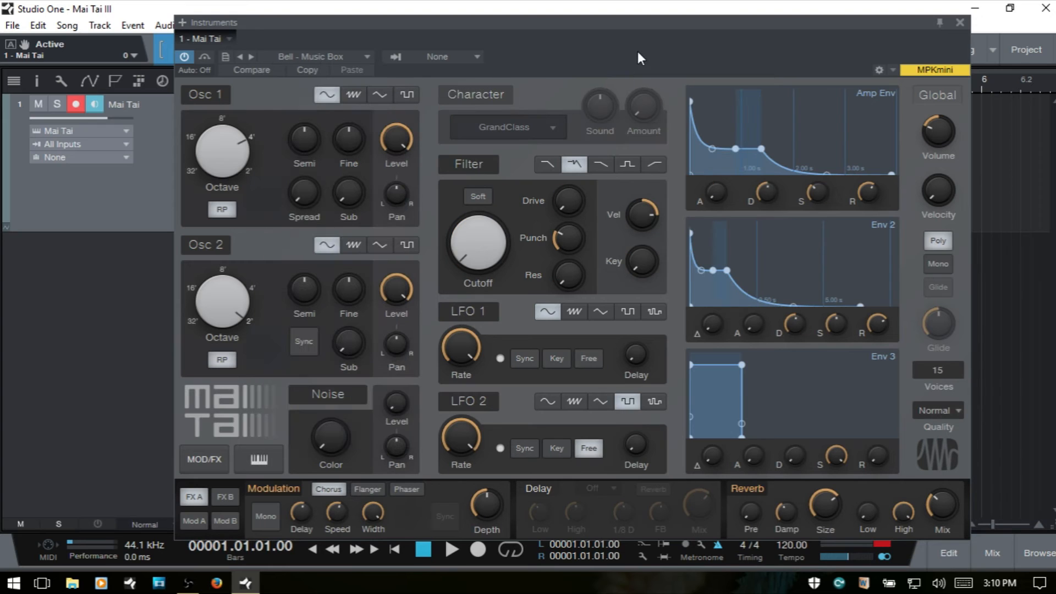
Deactivate the Reverb and activate the Delay in FX A, and deactivate the EQ in FX B
{"action": "left_click", "coordinate": [749, 489]}
{"action": "left_click", "coordinate": [528, 488]}
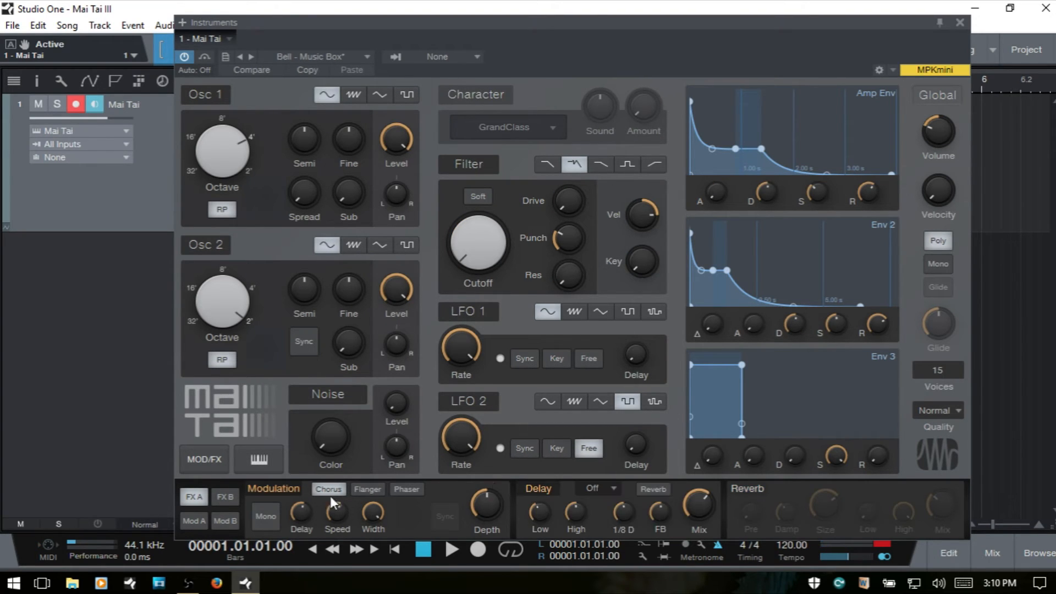
{"action": "left_click", "coordinate": [225, 496]}
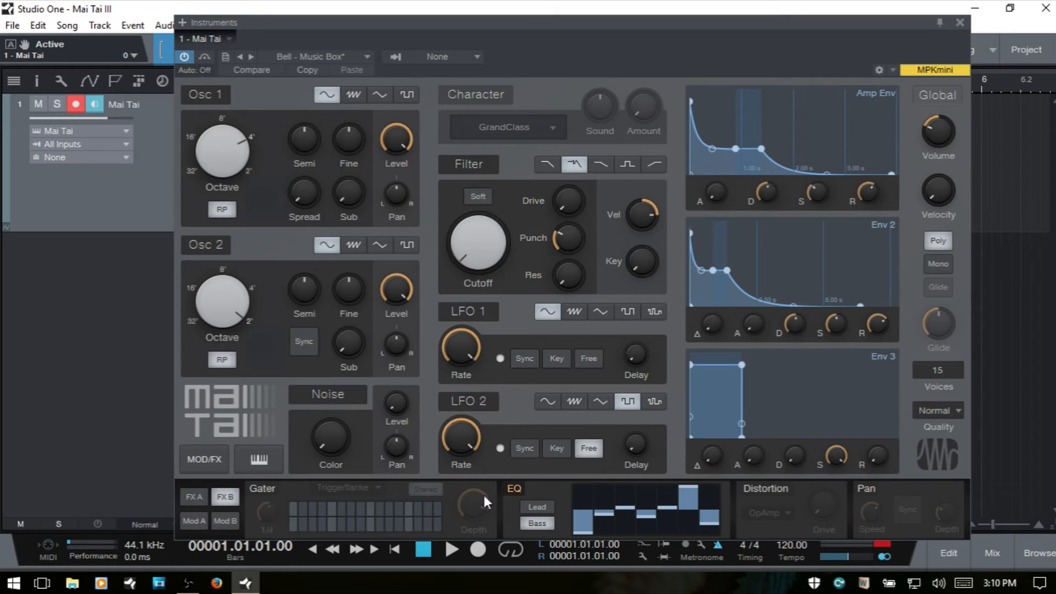
{"action": "left_click", "coordinate": [515, 489]}
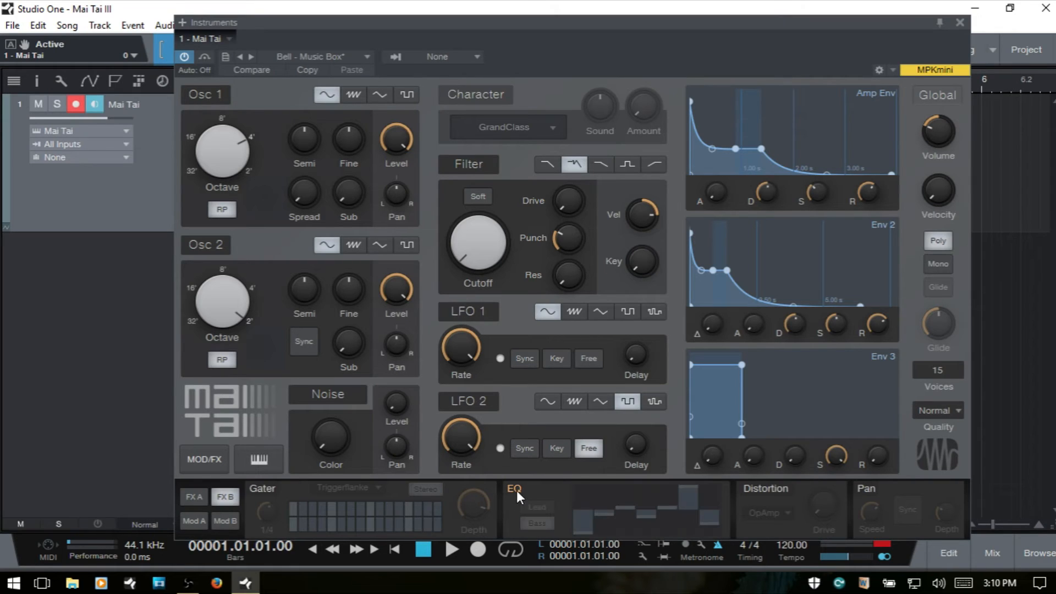
Adjust the low-cut and high-cut filters of the Delay in FX A
{"action": "left_click", "coordinate": [187, 498]}
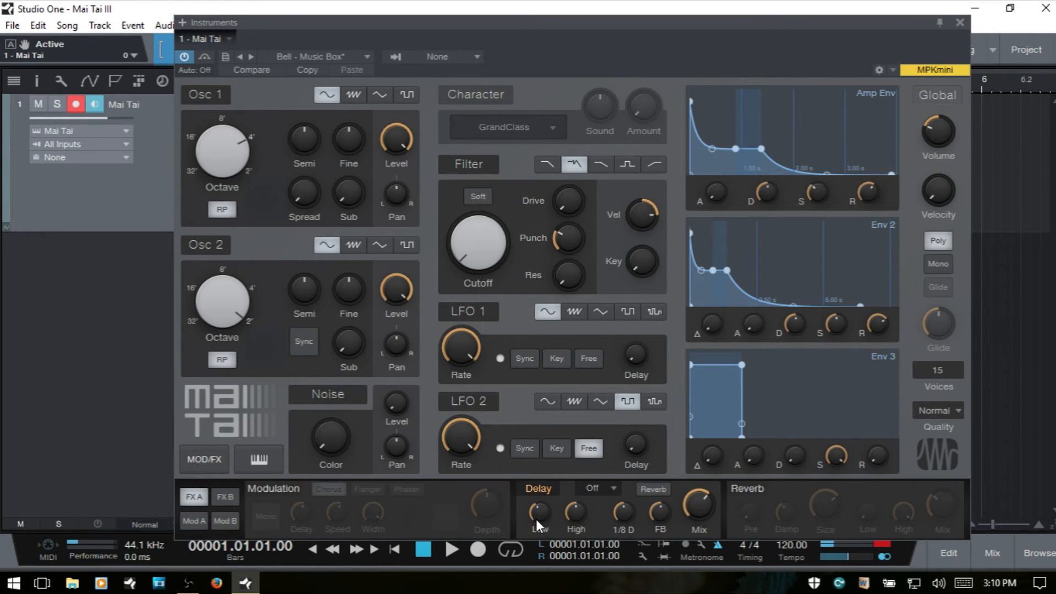
{"action": "mouse_move", "coordinate": [536, 517]}
{"action": "left_click_drag", "start_coordinate": [537, 514], "coordinate": [573, 493]}
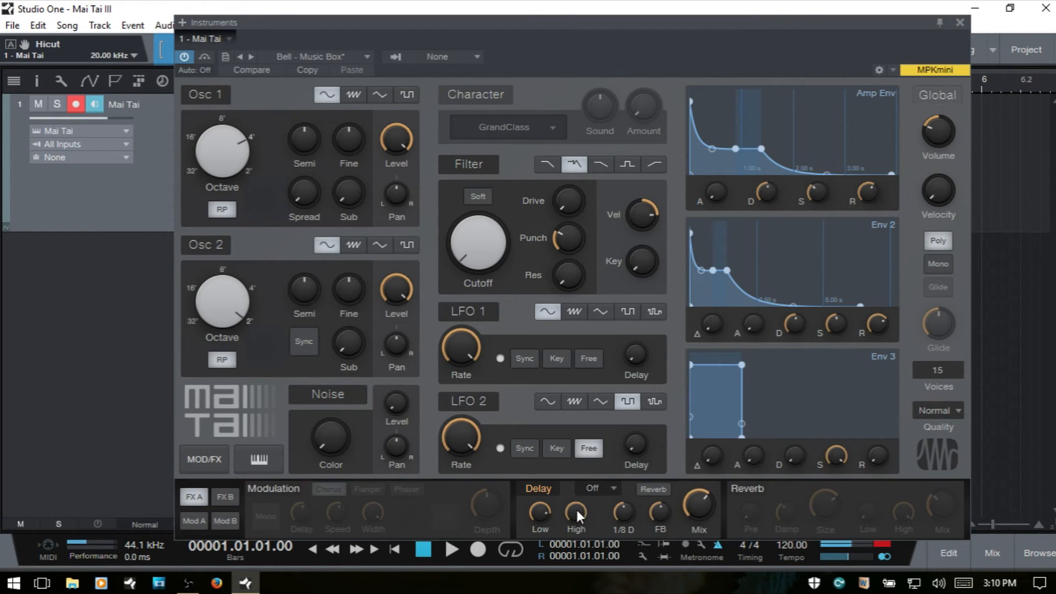
{"action": "left_click_drag", "start_coordinate": [575, 507], "coordinate": [608, 557]}
{"action": "left_click_drag", "start_coordinate": [566, 515], "coordinate": [557, 559]}
{"action": "left_click_drag", "start_coordinate": [538, 512], "coordinate": [622, 451]}
Try the Delay time at 1/2, set it to 1/16 D, and adjust the feedback
{"action": "left_click_drag", "start_coordinate": [622, 509], "coordinate": [626, 487]}
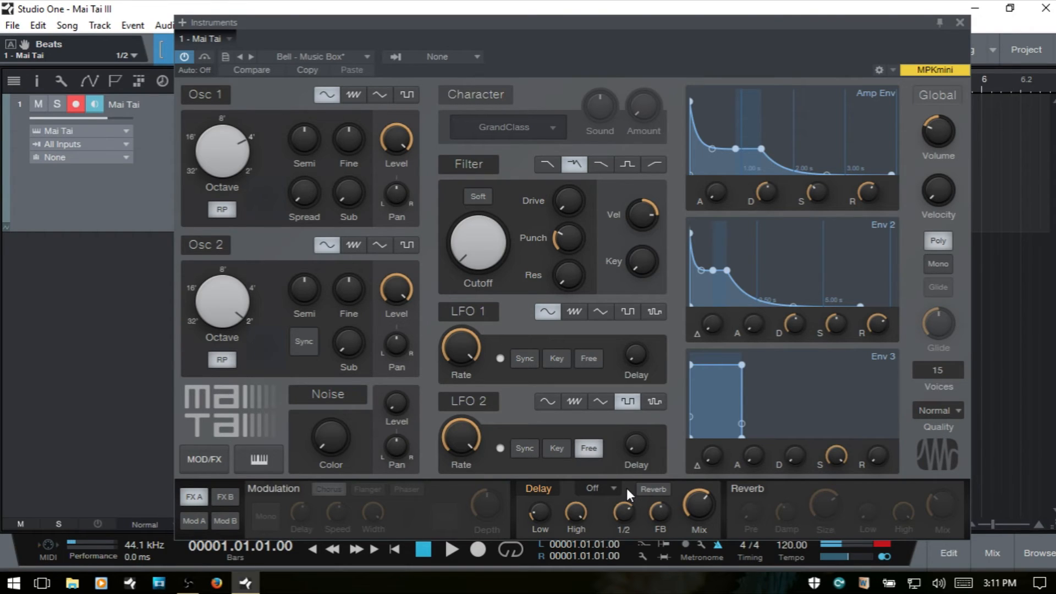
{"action": "left_click_drag", "start_coordinate": [622, 518], "coordinate": [654, 557]}
{"action": "left_click_drag", "start_coordinate": [660, 519], "coordinate": [708, 480]}
{"action": "left_click_drag", "start_coordinate": [621, 516], "coordinate": [630, 503]}
Set the Delay's ping-pong mode to Panned and fine-tune its feedback
{"action": "left_click", "coordinate": [615, 489]}
{"action": "left_click", "coordinate": [616, 523]}
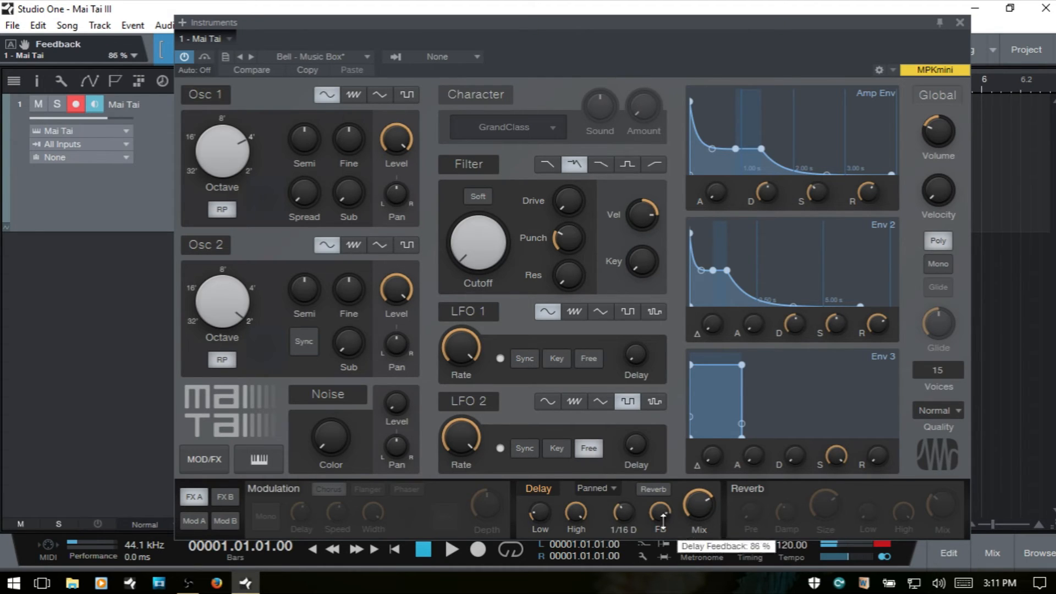
{"action": "left_click_drag", "start_coordinate": [664, 546], "coordinate": [664, 549]}
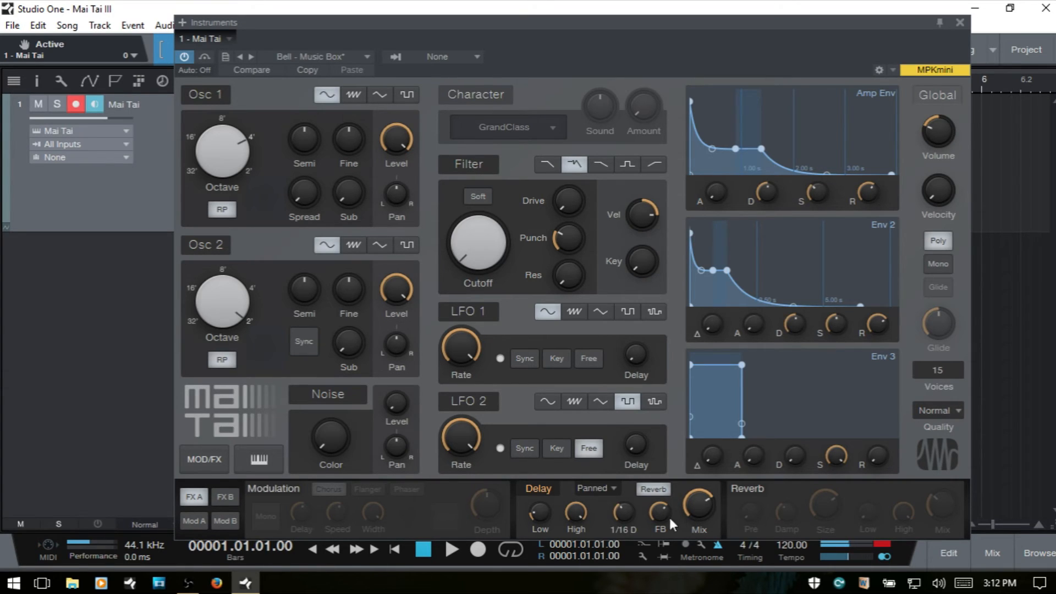
Deactivate the Delay, activate the Reverb, and raise the Reverb's Size to 8.23 s and Mix to 68 %
{"action": "left_click", "coordinate": [536, 486]}
{"action": "left_click", "coordinate": [742, 488]}
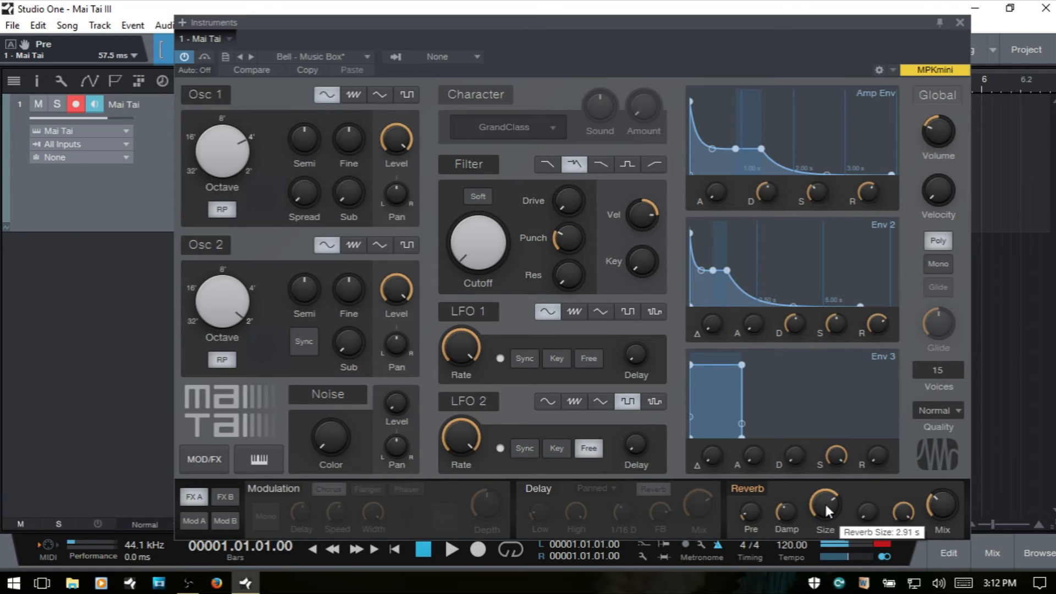
{"action": "left_click_drag", "start_coordinate": [828, 508], "coordinate": [830, 473]}
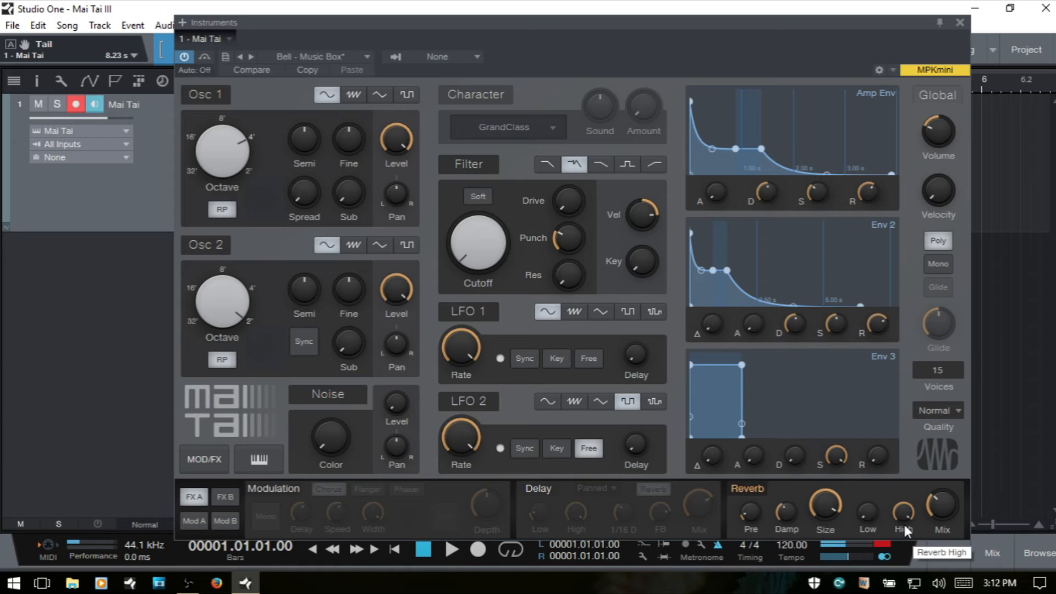
{"action": "left_click_drag", "start_coordinate": [951, 507], "coordinate": [952, 466]}
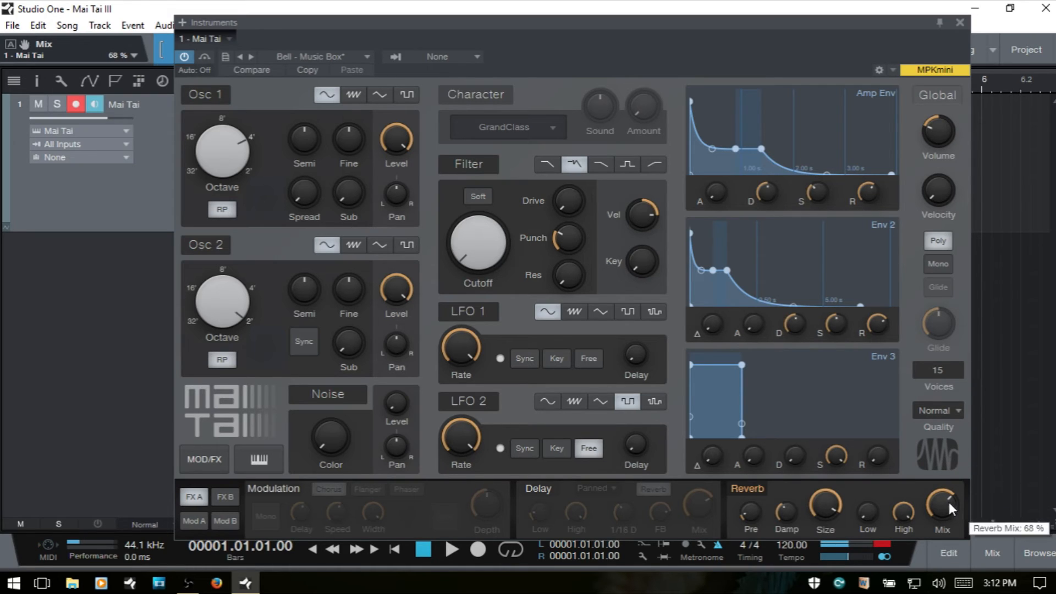
{"action": "mouse_move", "coordinate": [826, 516]}
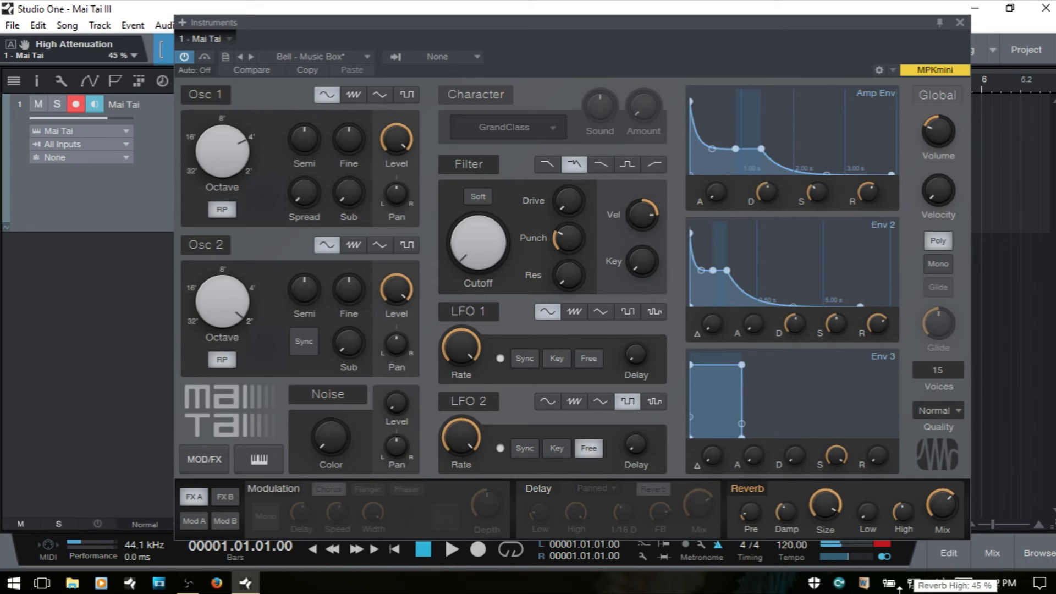
Lower the Reverb's High attenuation to 14 % and its Size to 4.25 s
{"action": "left_click_drag", "start_coordinate": [899, 588], "coordinate": [899, 592]}
{"action": "left_click_drag", "start_coordinate": [906, 511], "coordinate": [914, 575]}
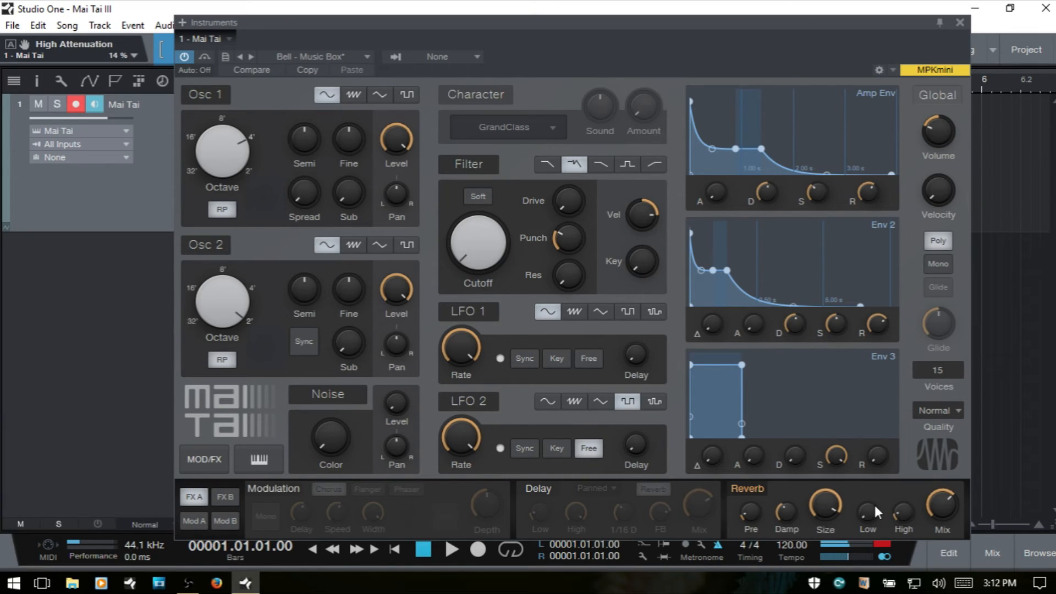
{"action": "mouse_move", "coordinate": [873, 503]}
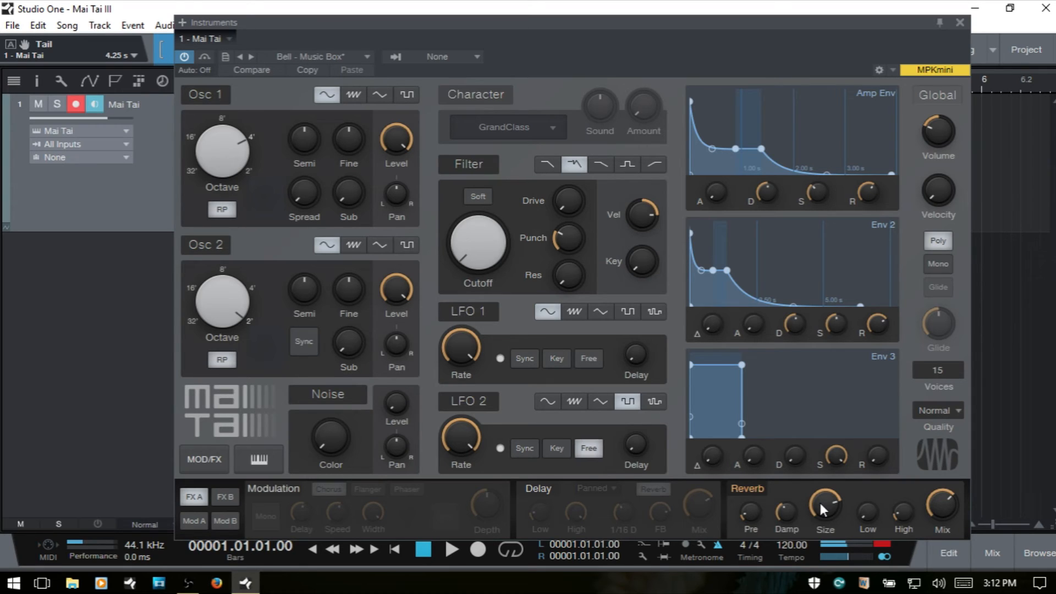
Deactivate the Reverb and activate the Gater in FX B
{"action": "left_click", "coordinate": [753, 490]}
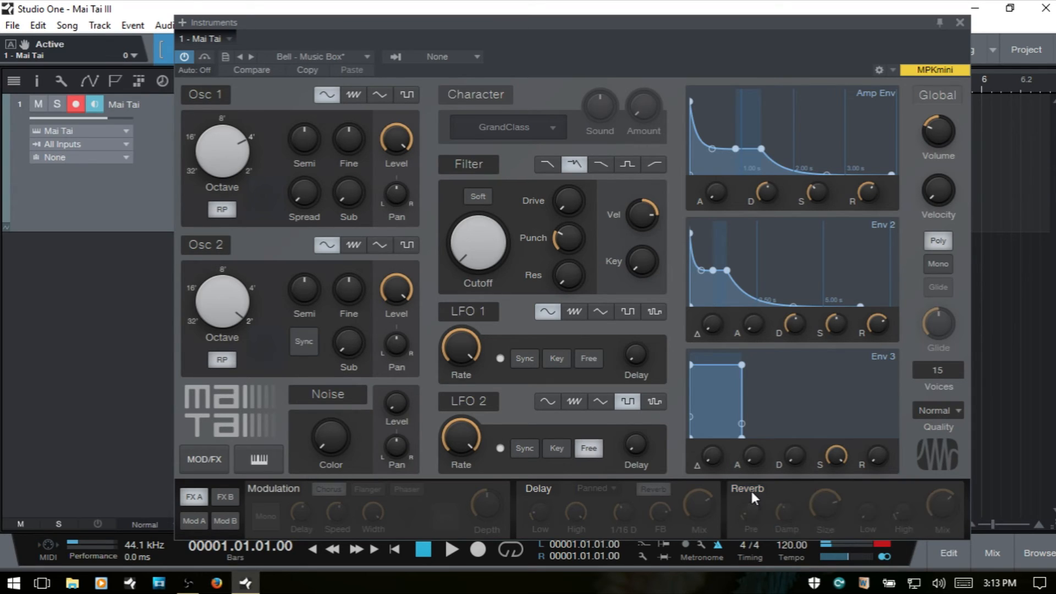
{"action": "left_click", "coordinate": [223, 496]}
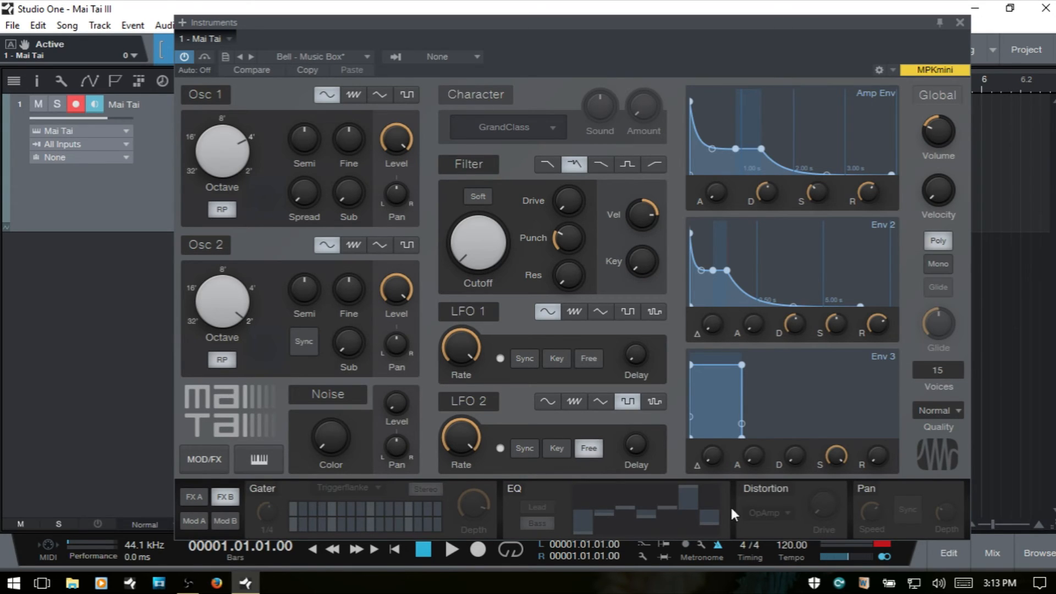
{"action": "left_click", "coordinate": [266, 488]}
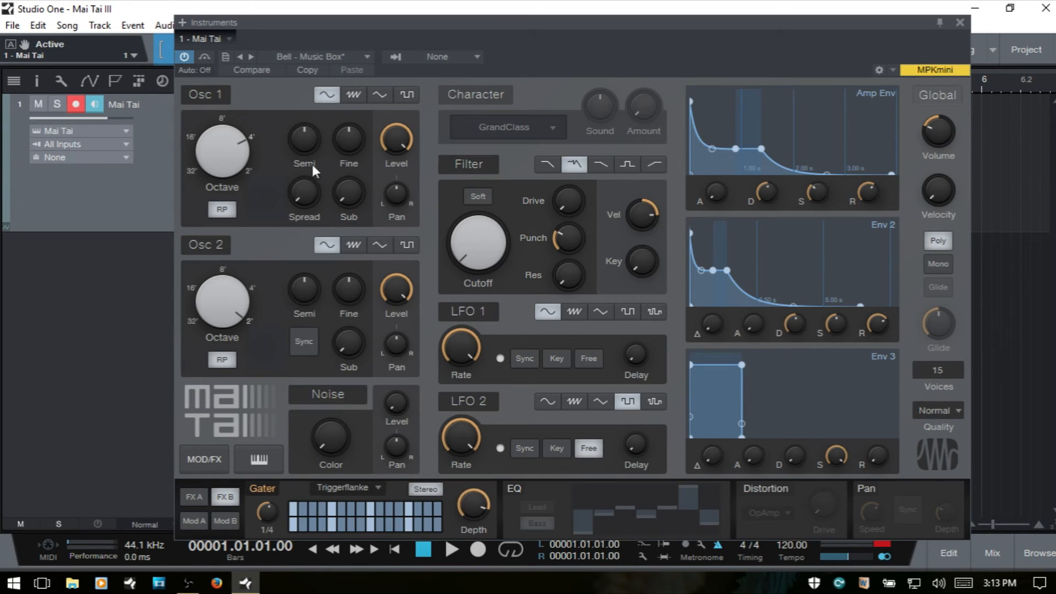
Load the AttacKey Paddy preset from the Lead presets
{"action": "left_click", "coordinate": [365, 55]}
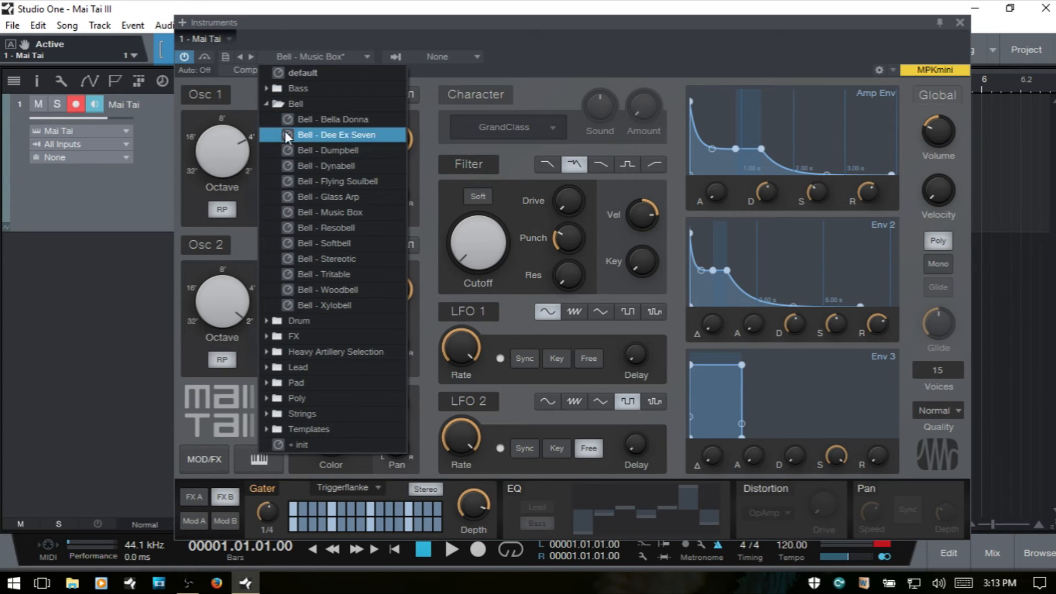
{"action": "left_click", "coordinate": [272, 108]}
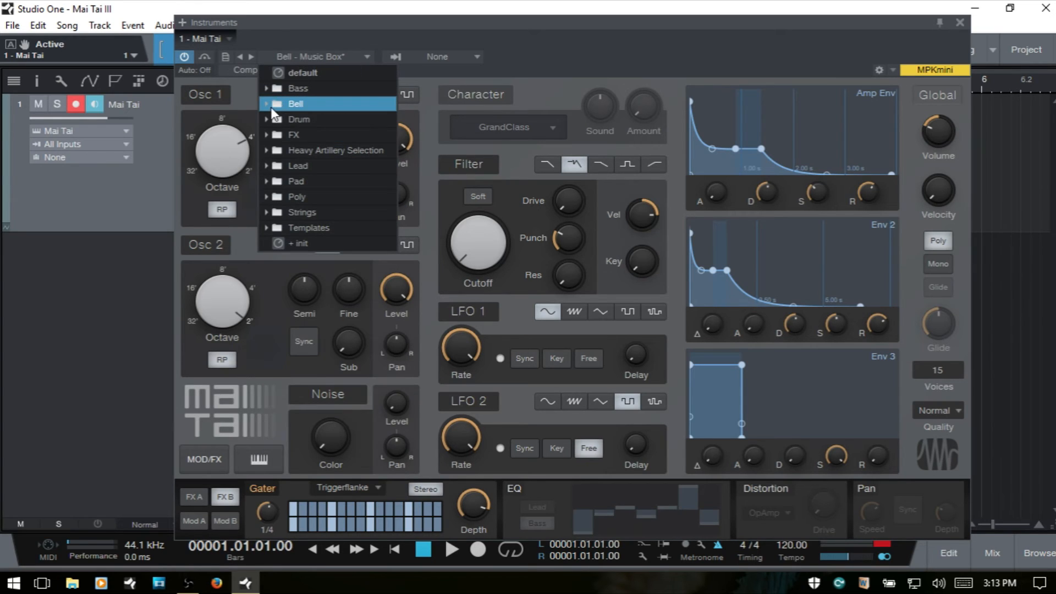
{"action": "left_click", "coordinate": [268, 168]}
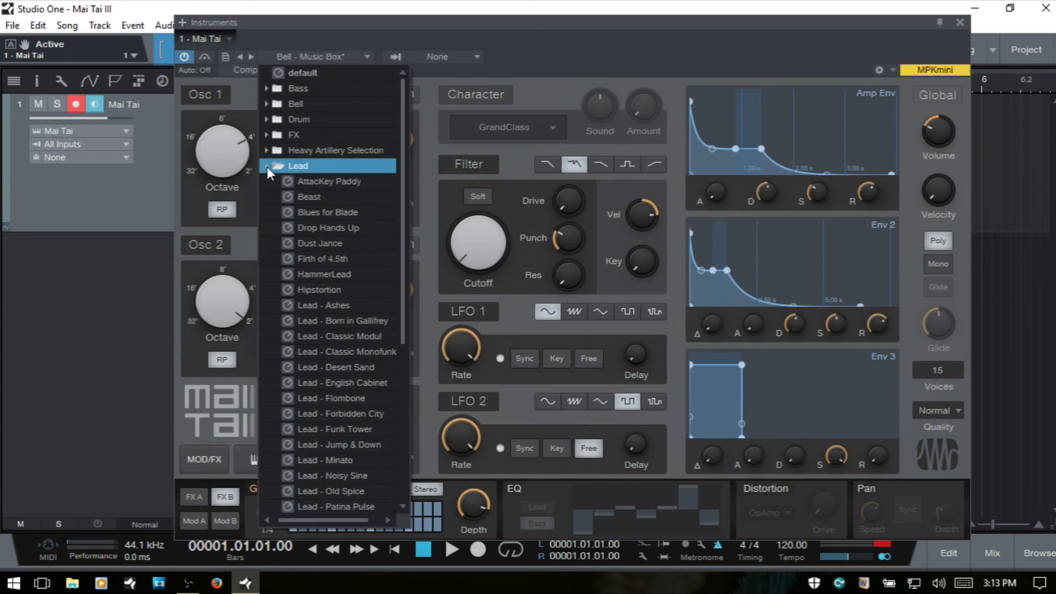
{"action": "left_click", "coordinate": [337, 181]}
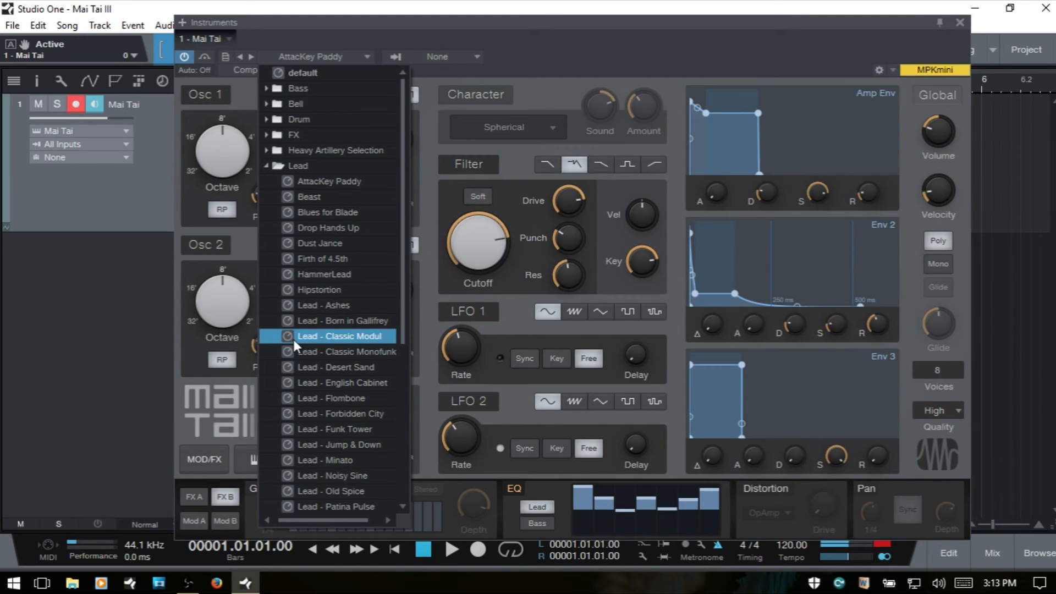
{"action": "left_click", "coordinate": [670, 26]}
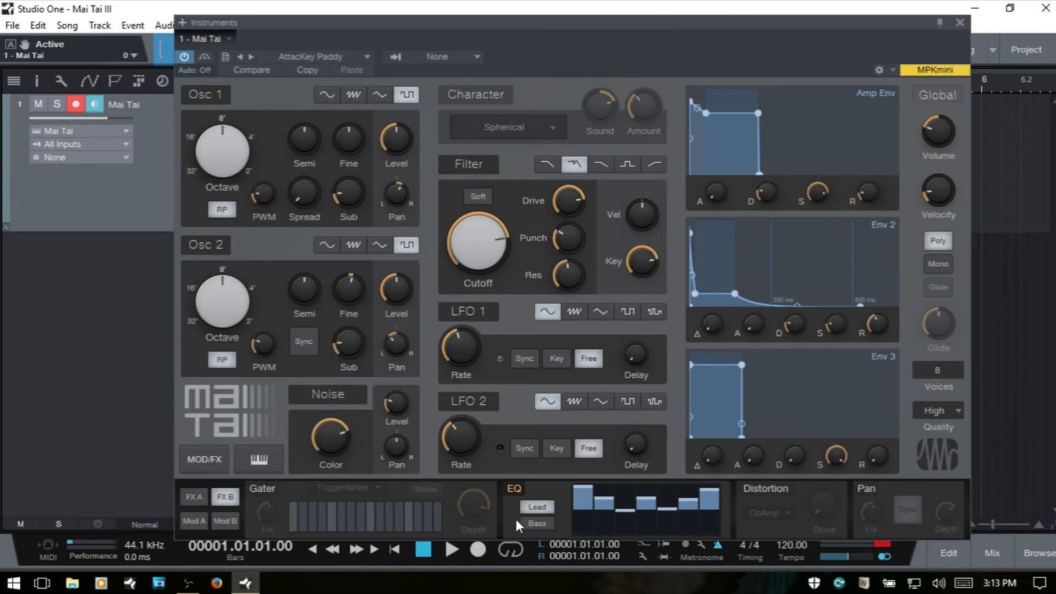
Deactivate the preset's EQ in FX B and its Modulation, Delay and Reverb in FX A
{"action": "left_click", "coordinate": [516, 490]}
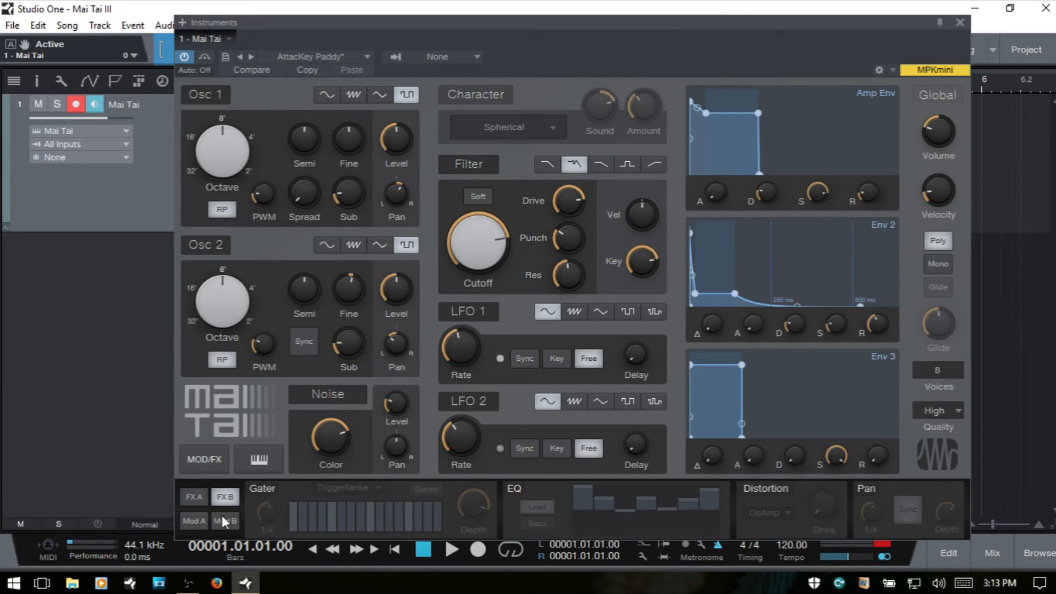
{"action": "left_click", "coordinate": [193, 496]}
{"action": "left_click", "coordinate": [532, 489]}
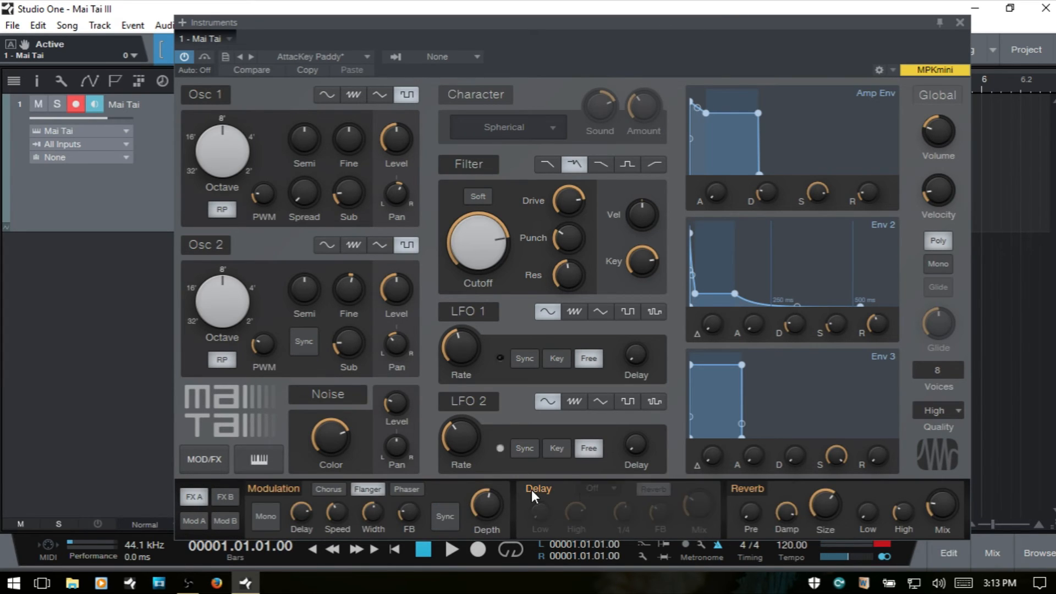
{"action": "left_click", "coordinate": [751, 487]}
{"action": "left_click", "coordinate": [278, 489]}
{"action": "left_click", "coordinate": [225, 496]}
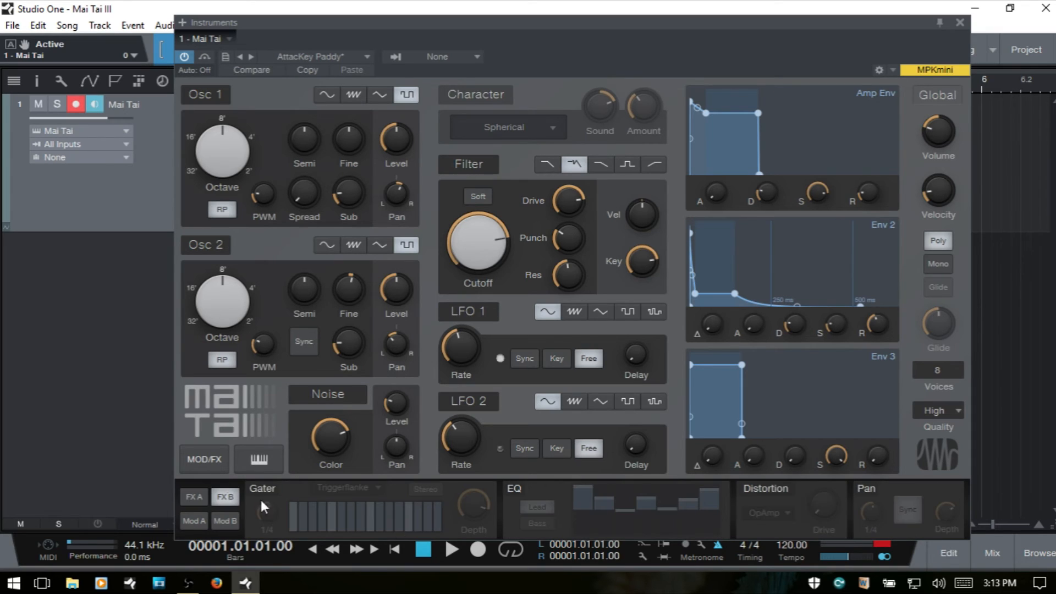
Activate the Gater in FX B, try its Fragged pattern, and select the Trance pattern
{"action": "left_click", "coordinate": [263, 490]}
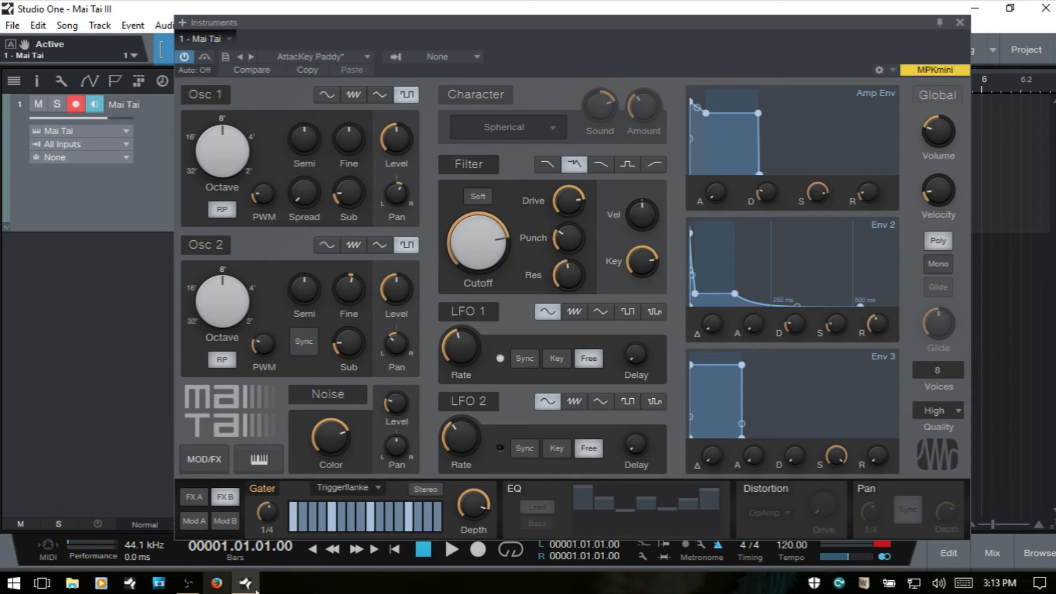
{"action": "left_click", "coordinate": [374, 486]}
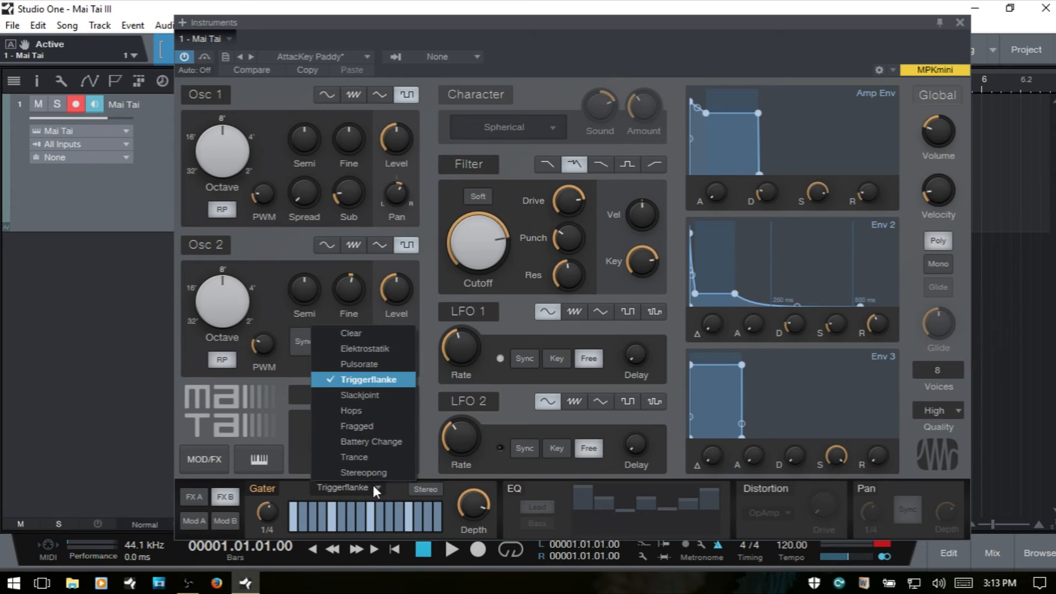
{"action": "left_click", "coordinate": [365, 426]}
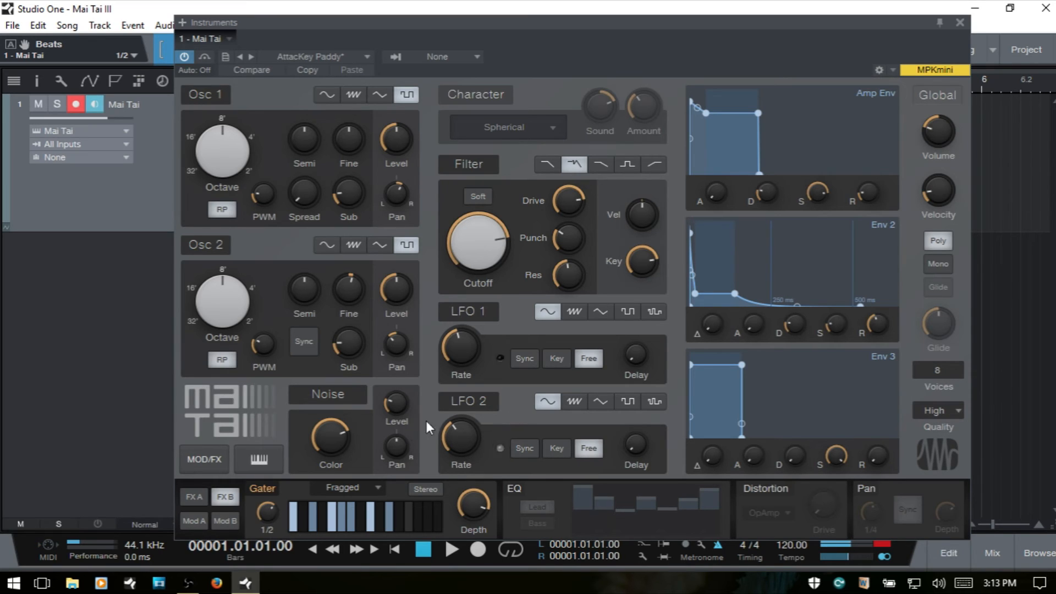
{"action": "left_click", "coordinate": [350, 486]}
{"action": "left_click", "coordinate": [363, 455]}
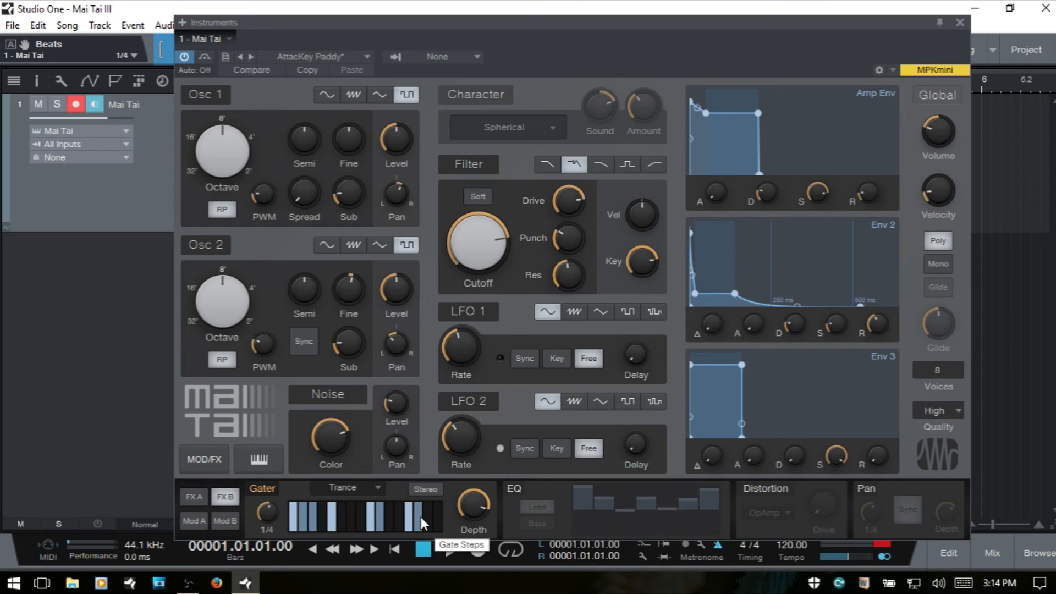
Try the Gater's synced rate at 1/2 and set it to 1 Bar
{"action": "left_click_drag", "start_coordinate": [267, 507], "coordinate": [269, 479]}
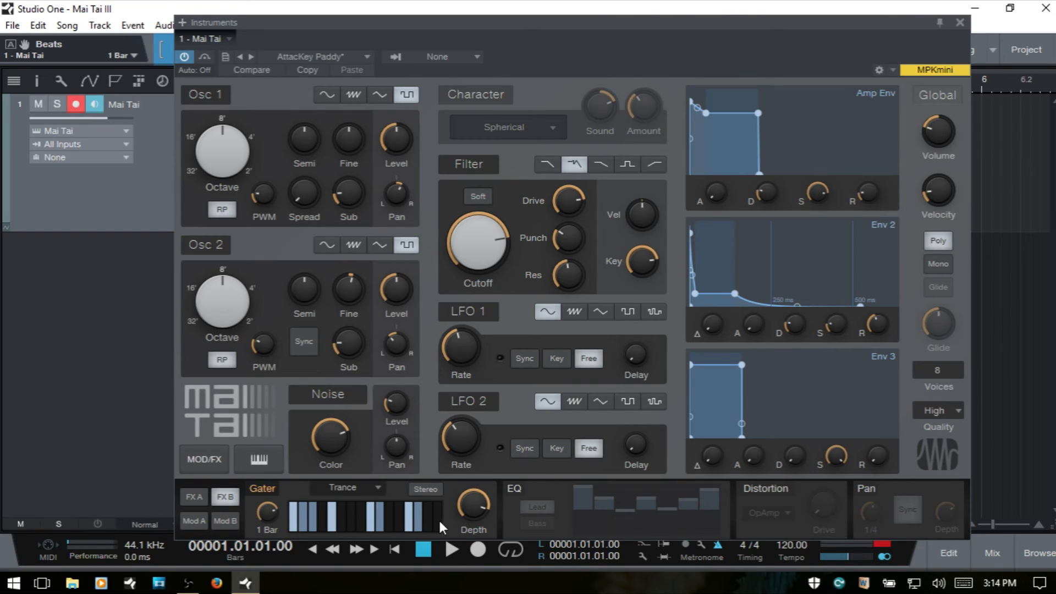
{"action": "left_click_drag", "start_coordinate": [268, 517], "coordinate": [269, 523]}
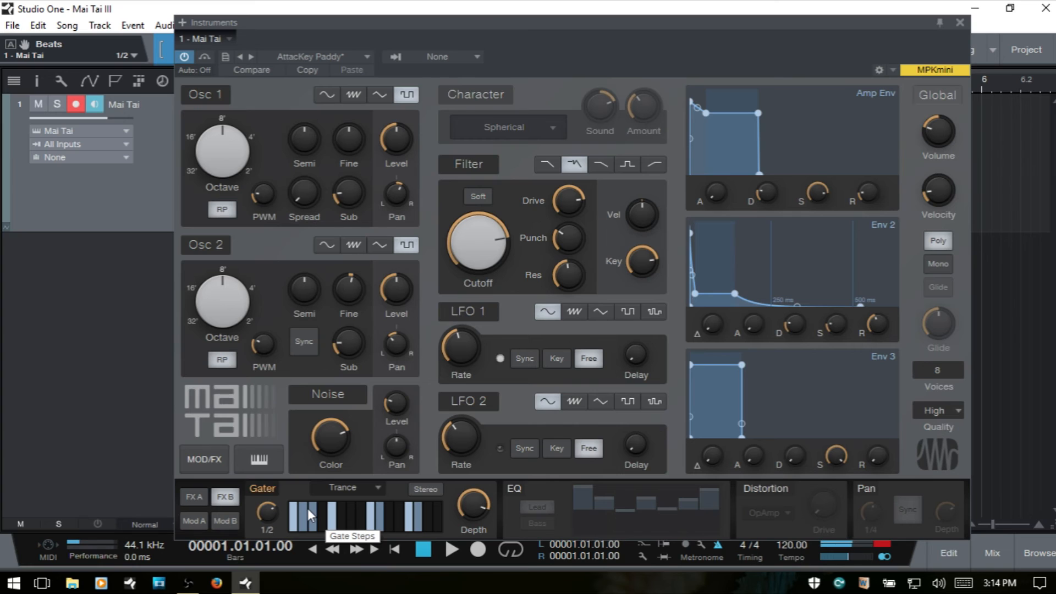
{"action": "left_click_drag", "start_coordinate": [265, 515], "coordinate": [266, 501]}
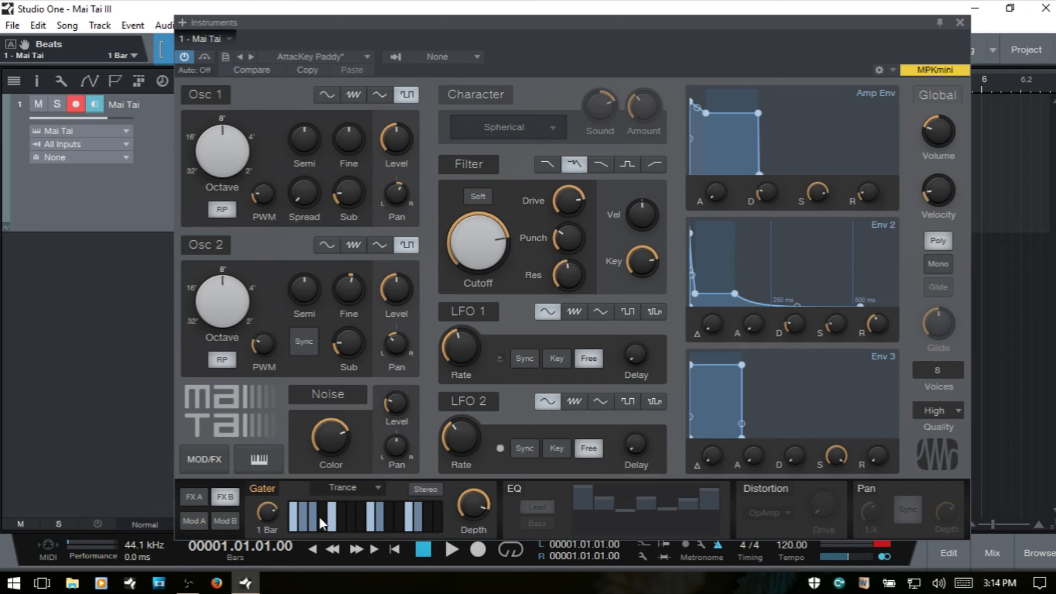
Enable Stereo for the Gater and move the left channel's gate from step 5 to step 6
{"action": "left_click", "coordinate": [428, 489]}
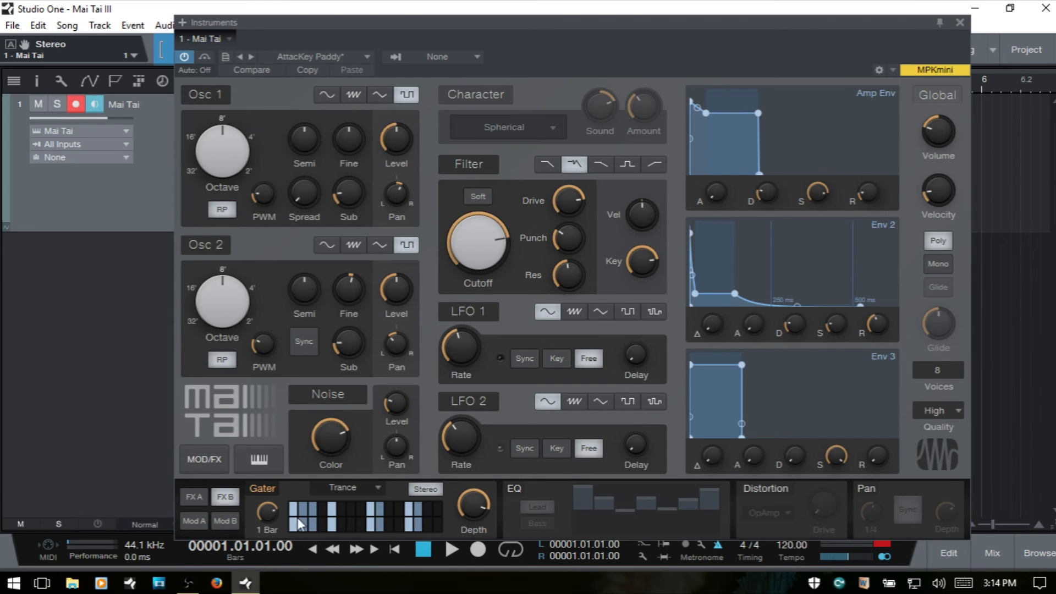
{"action": "left_click", "coordinate": [340, 524]}
{"action": "left_click", "coordinate": [333, 508]}
{"action": "left_click", "coordinate": [342, 506]}
{"action": "left_click", "coordinate": [341, 523]}
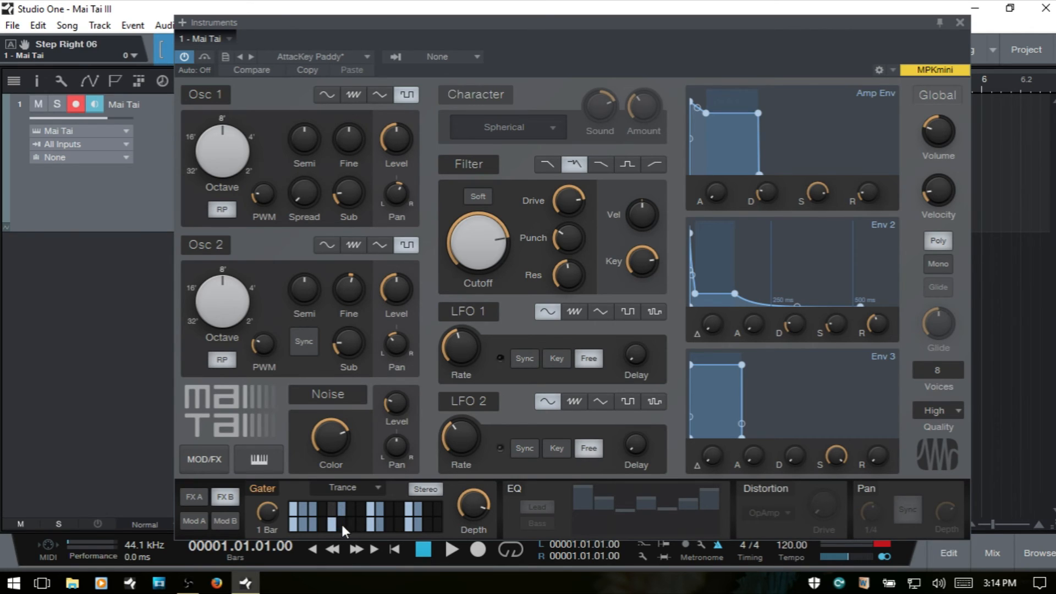
Turn off left gate steps 2, 9 and 13 and right steps 1, 3, 10 and 14, and turn on right step 7
{"action": "left_click", "coordinate": [370, 506]}
{"action": "left_click", "coordinate": [379, 523]}
{"action": "left_click", "coordinate": [418, 524]}
{"action": "left_click", "coordinate": [408, 507]}
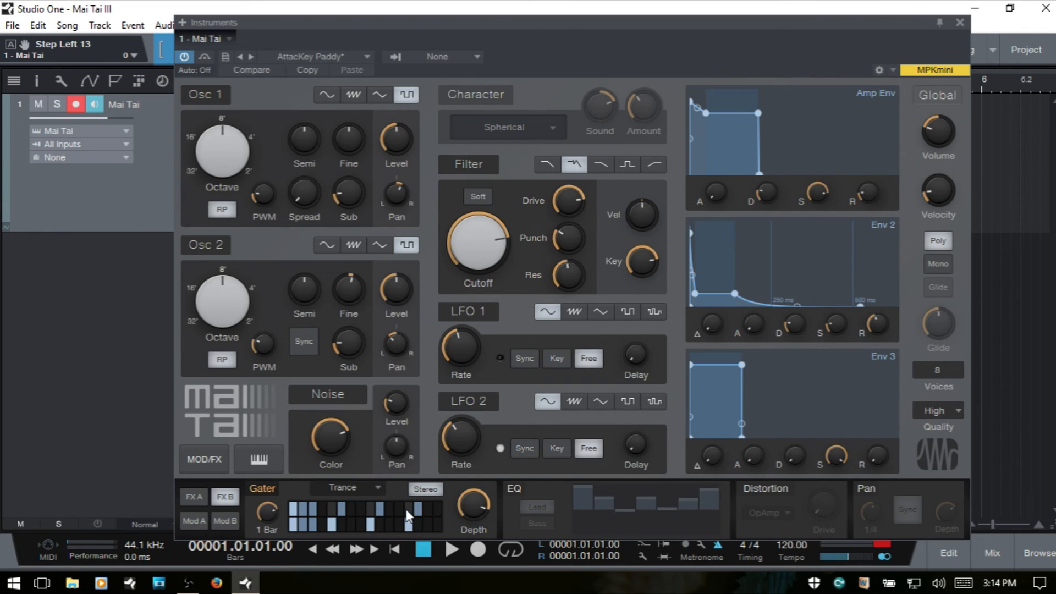
{"action": "left_click", "coordinate": [301, 508]}
{"action": "left_click", "coordinate": [312, 524]}
{"action": "left_click", "coordinate": [293, 523]}
{"action": "left_click", "coordinate": [349, 522]}
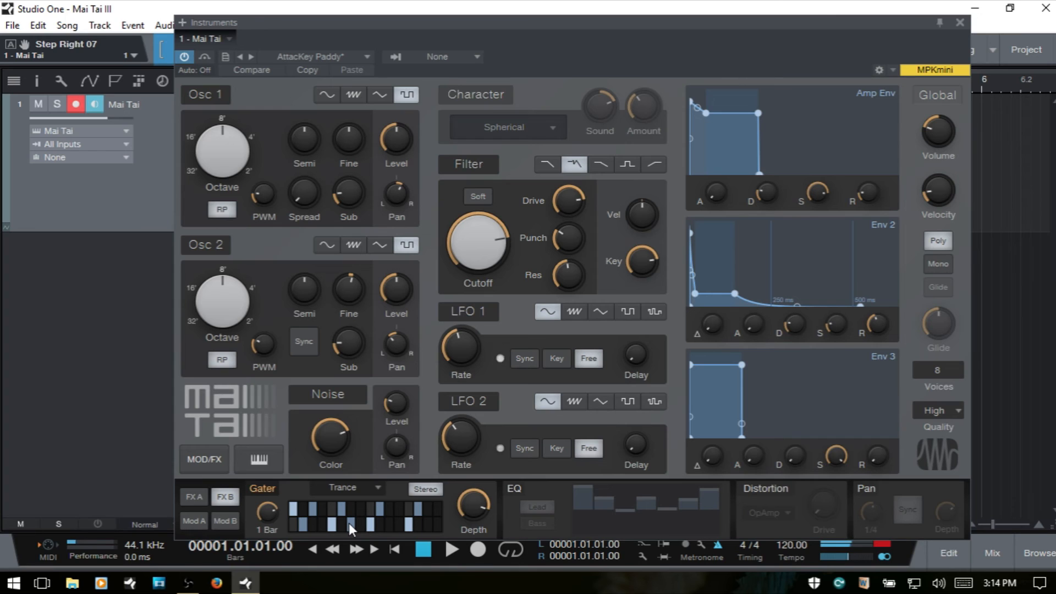
Set the Gater's synced rate to 1/2 and lower its Depth to 60 %
{"action": "left_click_drag", "start_coordinate": [266, 516], "coordinate": [273, 557]}
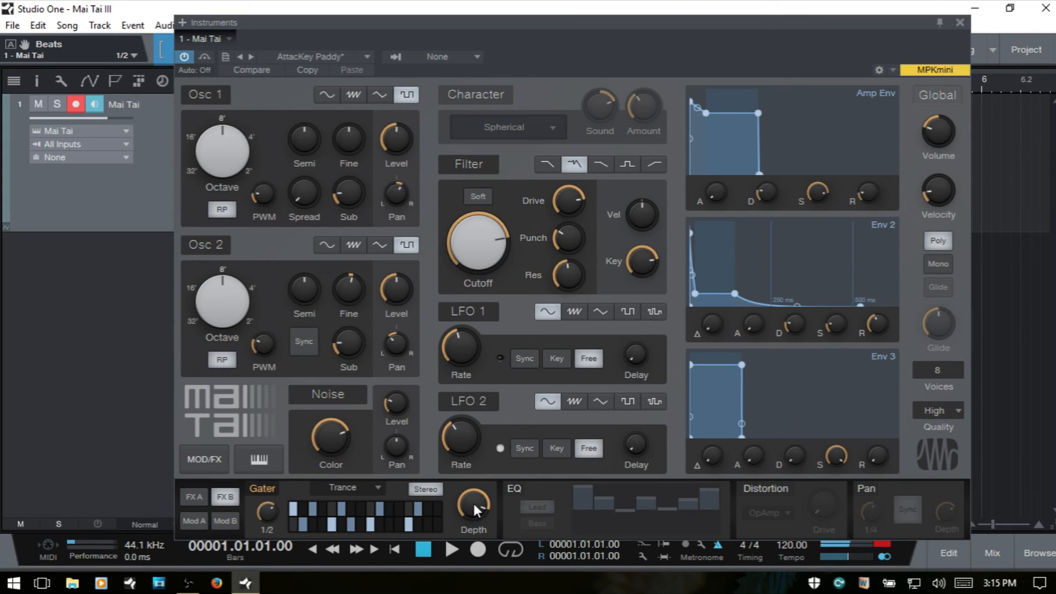
{"action": "left_click_drag", "start_coordinate": [473, 504], "coordinate": [476, 550]}
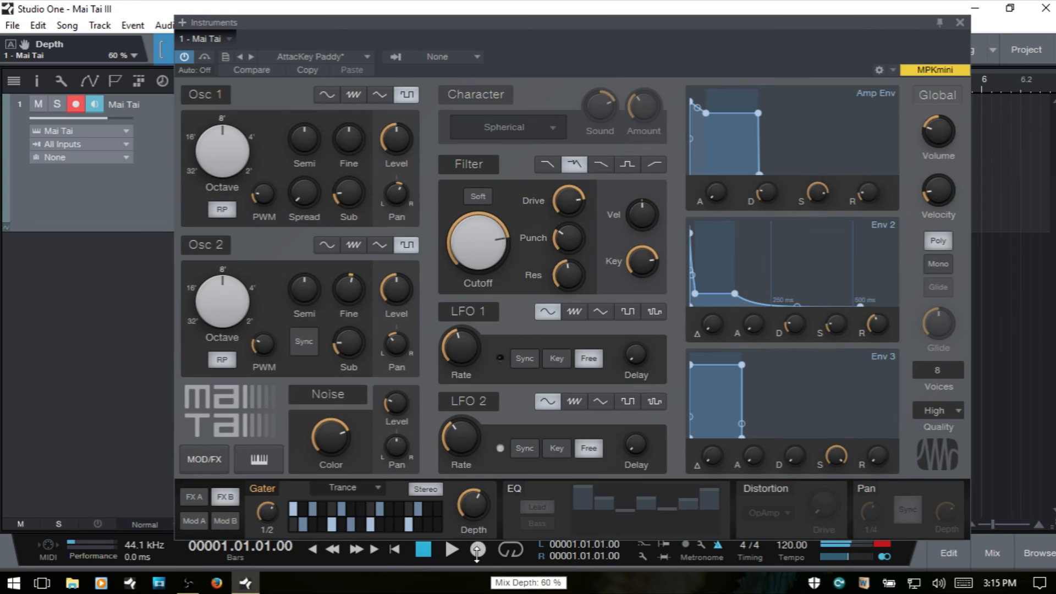
Try the Gater's Depth at 6 %, raise it to about 97 % and switch the Gater off
{"action": "left_click_drag", "start_coordinate": [470, 512], "coordinate": [481, 592]}
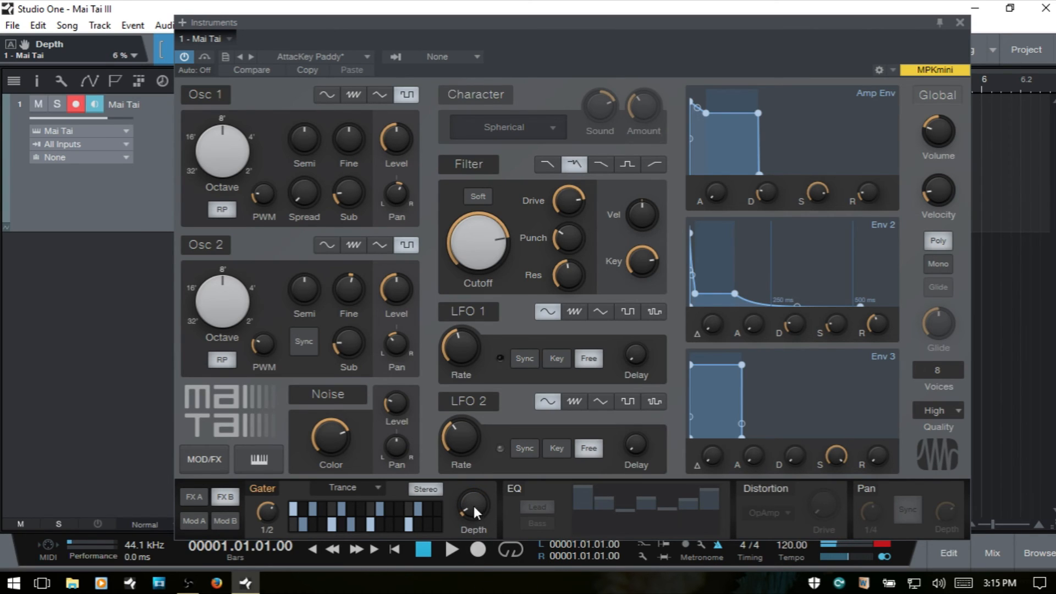
{"action": "mouse_move", "coordinate": [478, 509]}
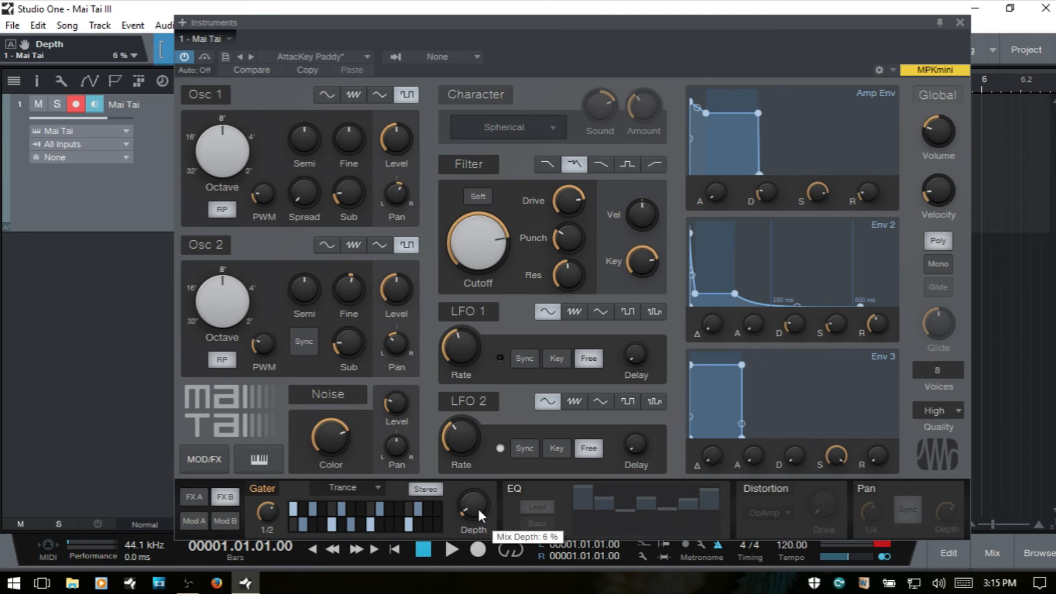
{"action": "left_click_drag", "start_coordinate": [477, 506], "coordinate": [484, 379]}
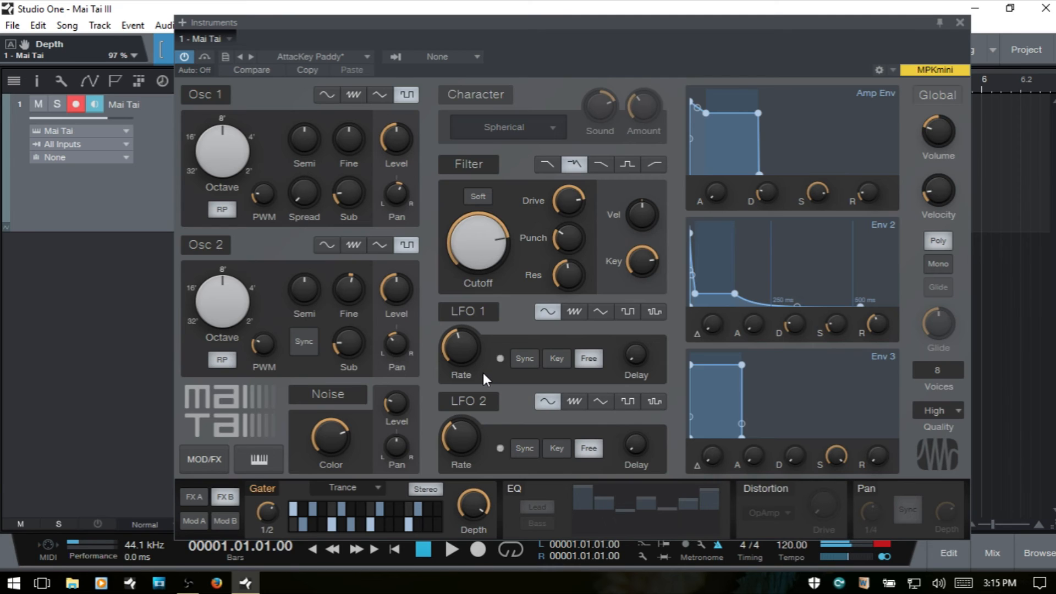
{"action": "left_click_drag", "start_coordinate": [471, 501], "coordinate": [477, 475]}
{"action": "left_click", "coordinate": [262, 488]}
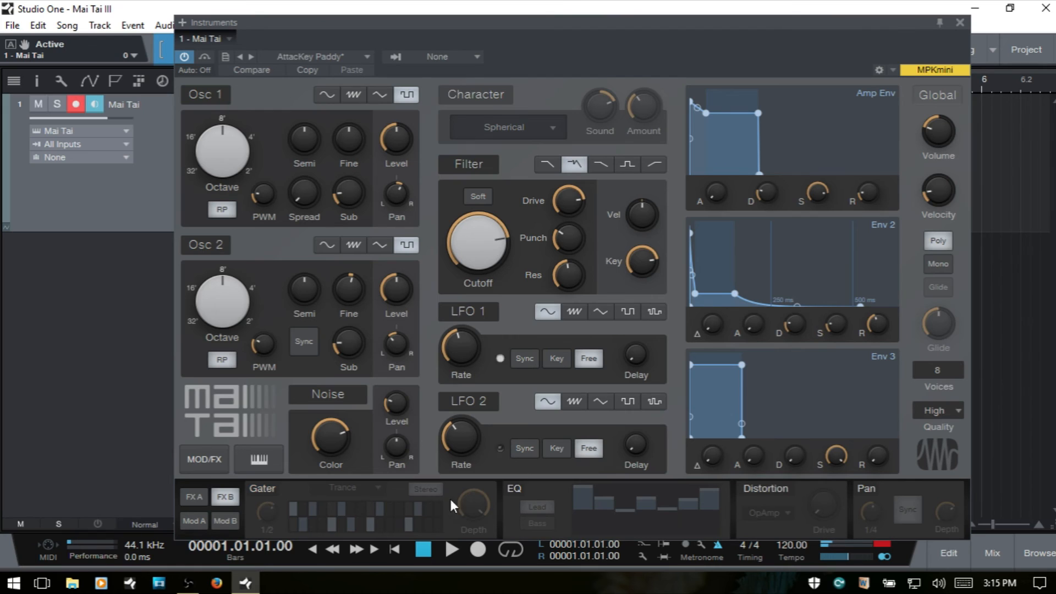
Turn on the EQ and reset bands 1, 2, 3, 4, 6 and 7 to 0.0 dB
{"action": "left_click", "coordinate": [515, 487]}
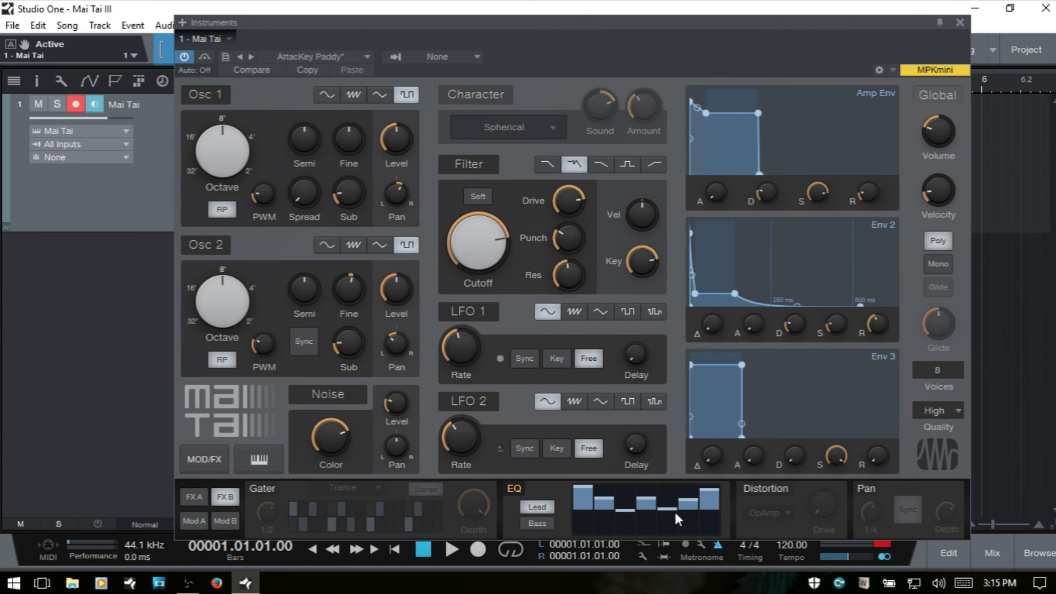
{"action": "left_click", "coordinate": [582, 507]}
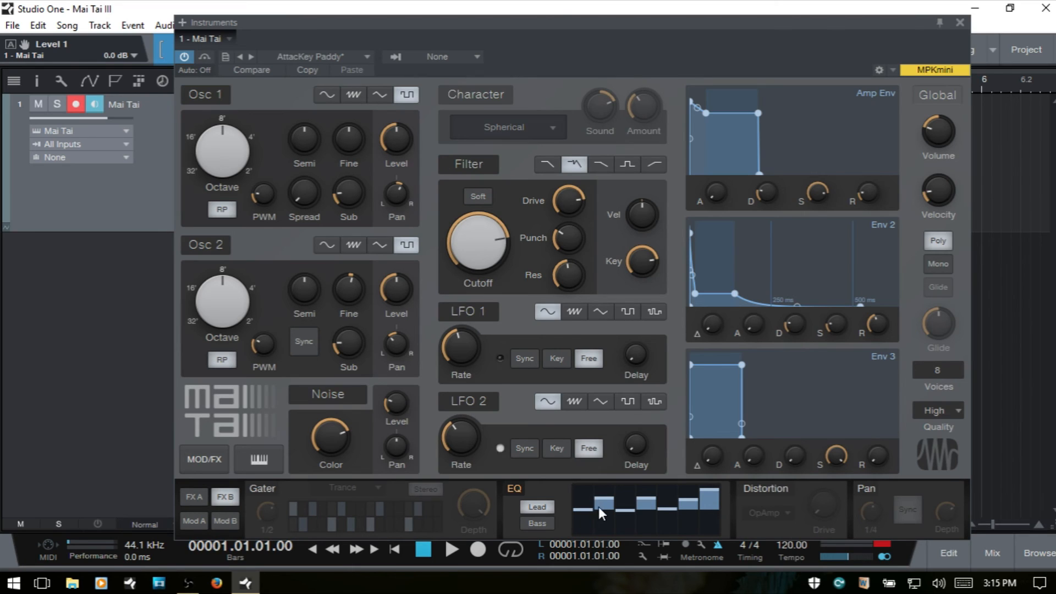
{"action": "left_click", "coordinate": [599, 507], "text": "ctrl"}
{"action": "left_click", "coordinate": [624, 507], "text": "ctrl"}
{"action": "left_click", "coordinate": [644, 507], "text": "ctrl"}
{"action": "left_click", "coordinate": [686, 506], "text": "ctrl"}
{"action": "left_click", "coordinate": [712, 507], "text": "ctrl"}
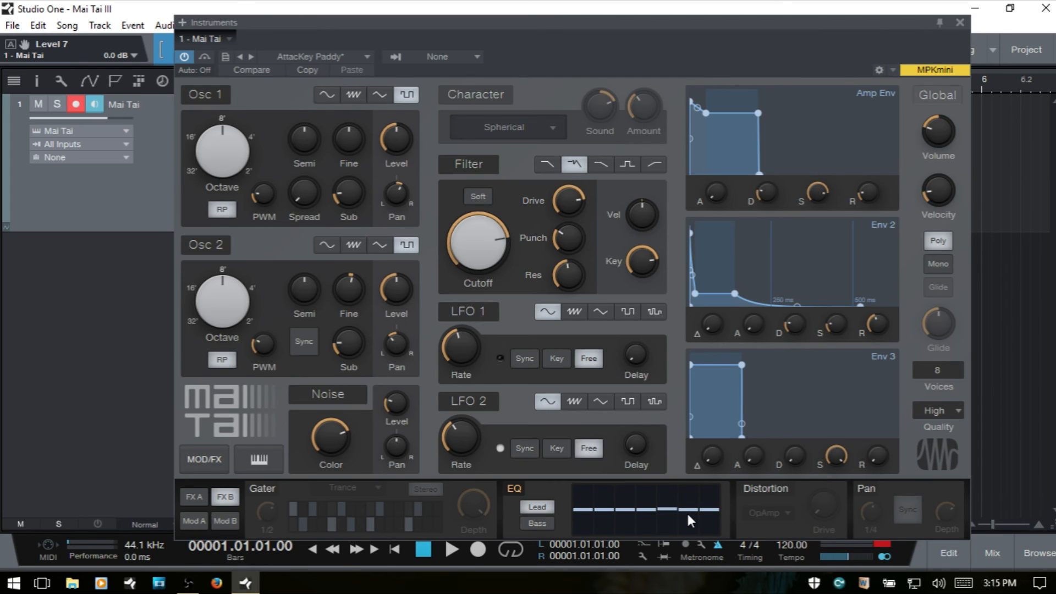
Boost the EQ's three lowest bands in descending amounts, raise the highest band, and set band 6 to +5.5 dB
{"action": "mouse_move", "coordinate": [686, 511]}
{"action": "mouse_move", "coordinate": [579, 520]}
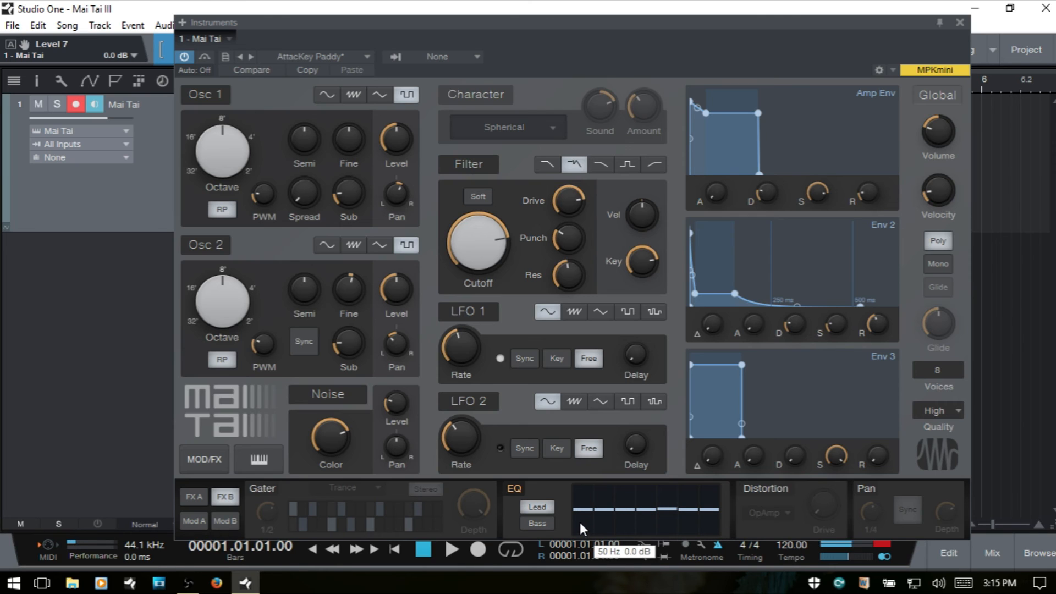
{"action": "left_click_drag", "start_coordinate": [587, 525], "coordinate": [712, 501]}
{"action": "left_click", "coordinate": [694, 500]}
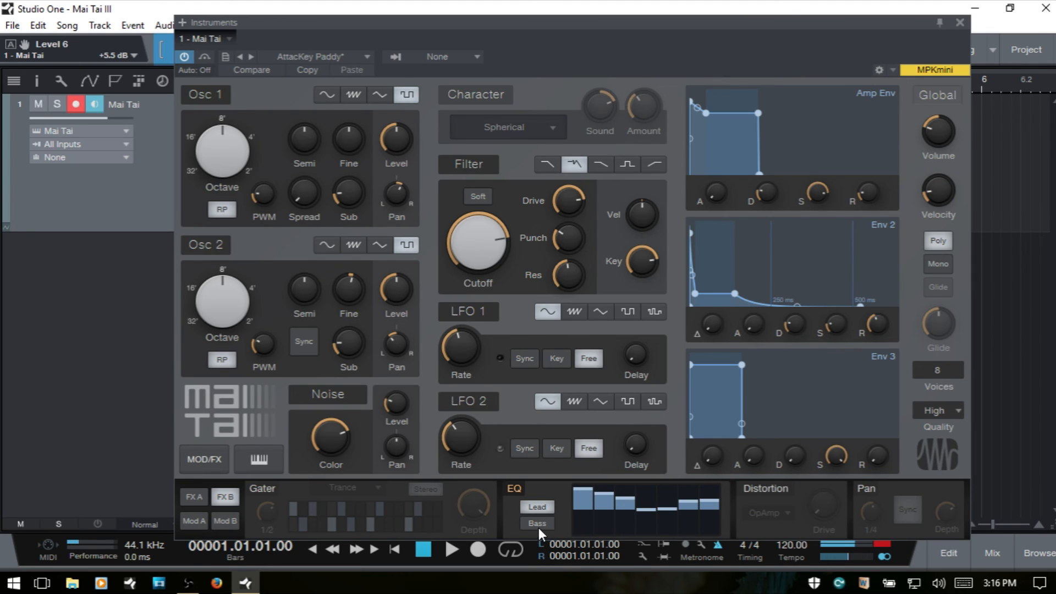
Try the EQ's Bass type, return it to Lead and switch the EQ off
{"action": "left_click", "coordinate": [539, 525]}
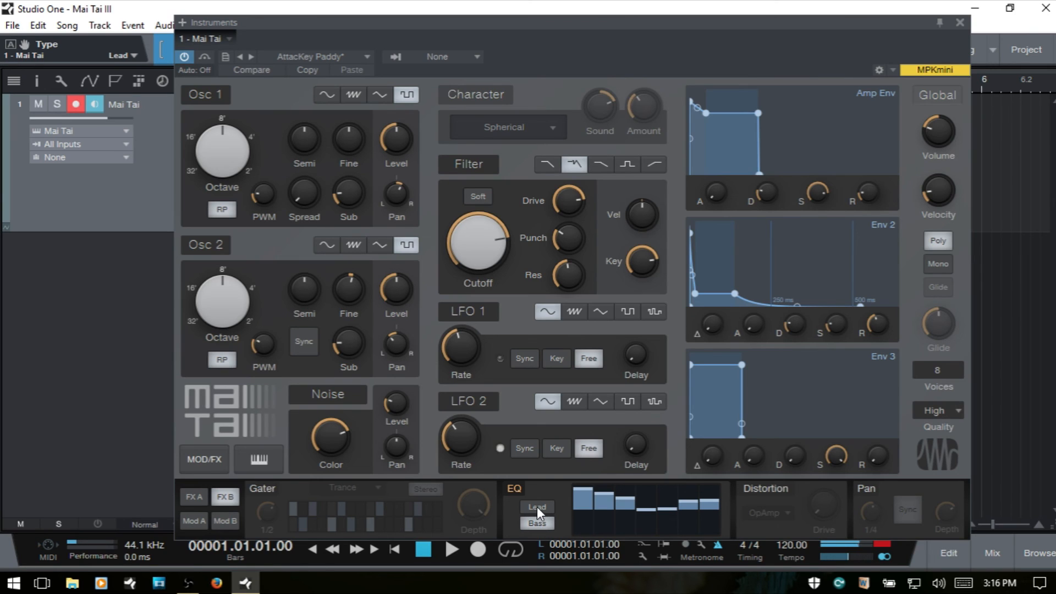
{"action": "left_click", "coordinate": [537, 507]}
{"action": "left_click", "coordinate": [513, 487]}
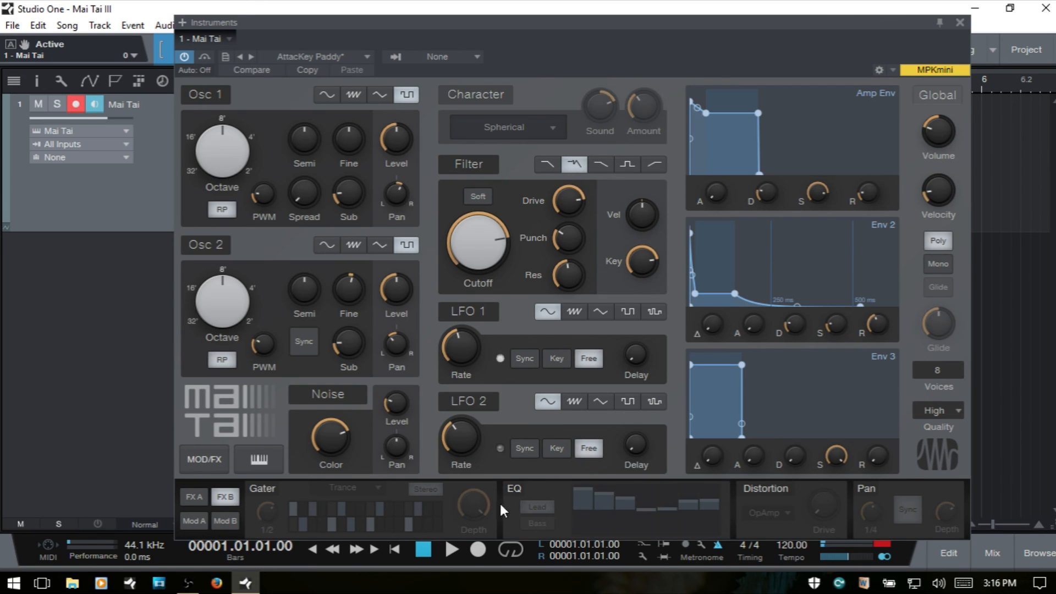
Turn on Distortion and set the global Volume to -9.4 dB
{"action": "left_click", "coordinate": [761, 487]}
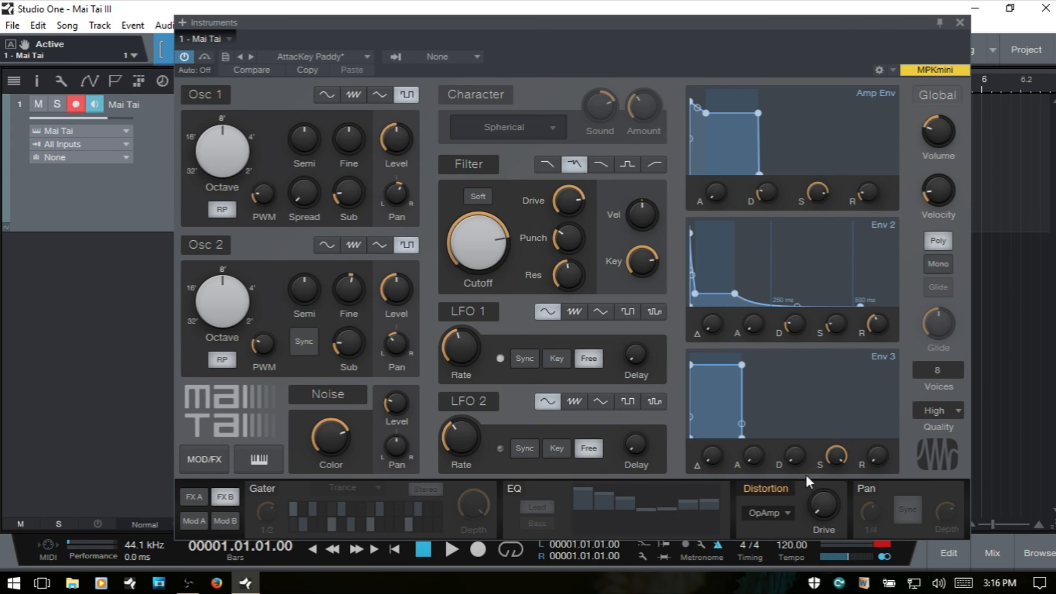
{"action": "mouse_move", "coordinate": [940, 126]}
{"action": "left_click_drag", "start_coordinate": [940, 126], "coordinate": [939, 129]}
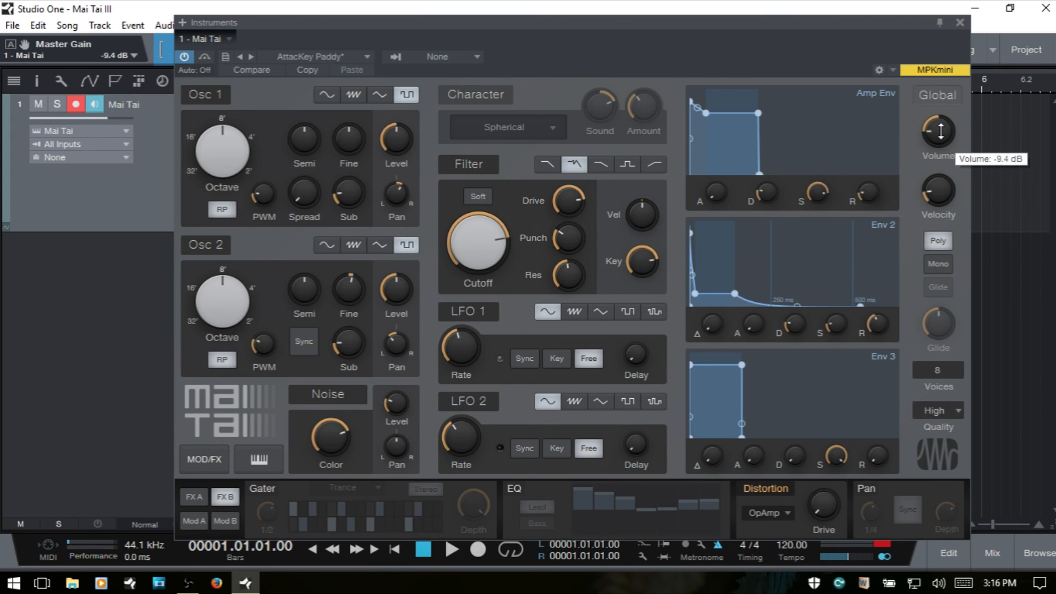
Try the Hard Tube distortion type with Drive at 98 %
{"action": "left_click", "coordinate": [773, 511]}
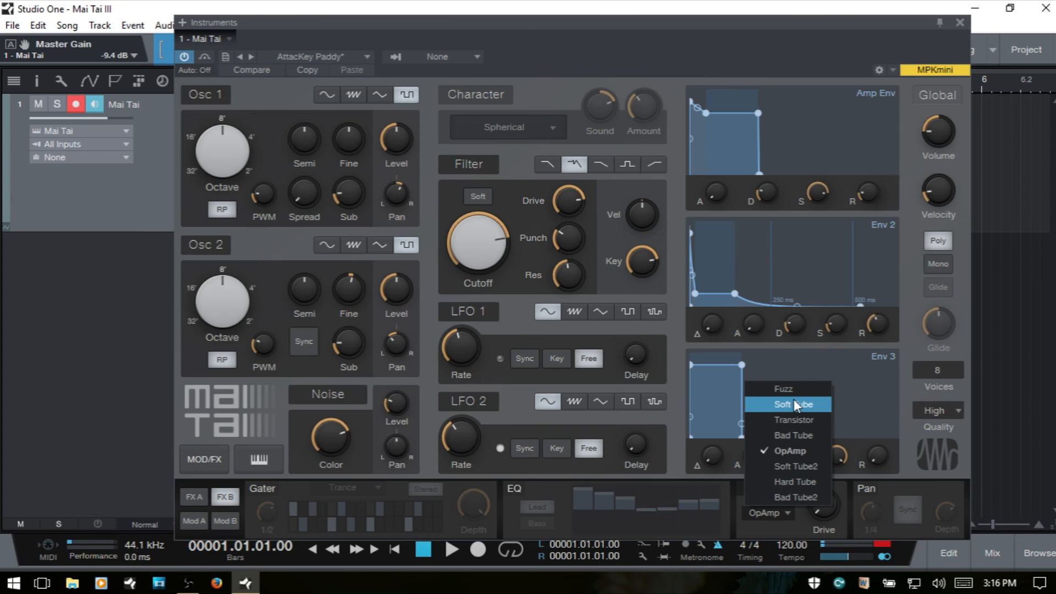
{"action": "left_click", "coordinate": [800, 483]}
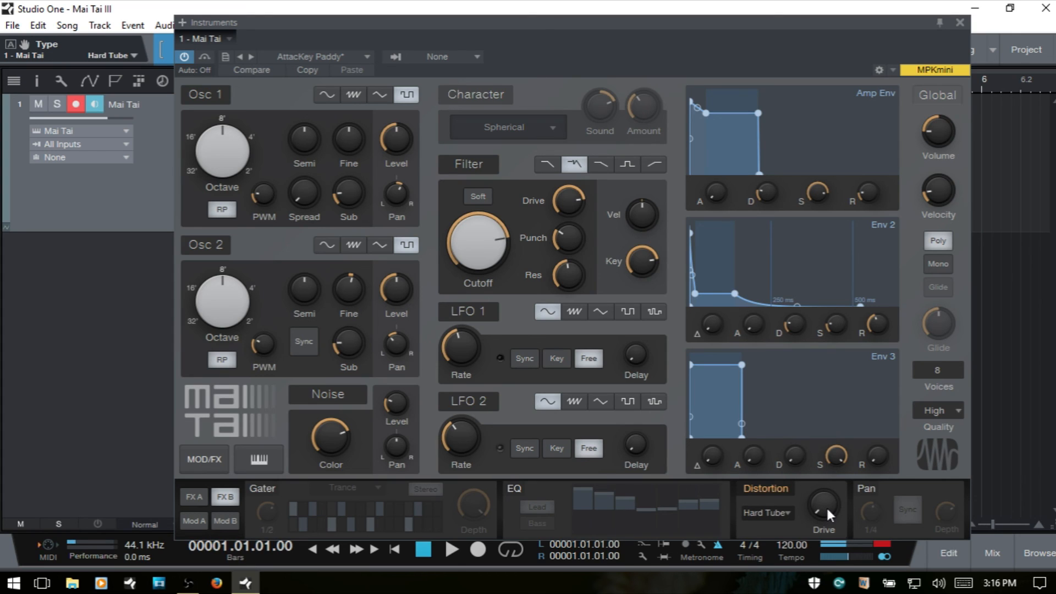
{"action": "mouse_move", "coordinate": [825, 506]}
{"action": "left_click_drag", "start_coordinate": [827, 505], "coordinate": [831, 454]}
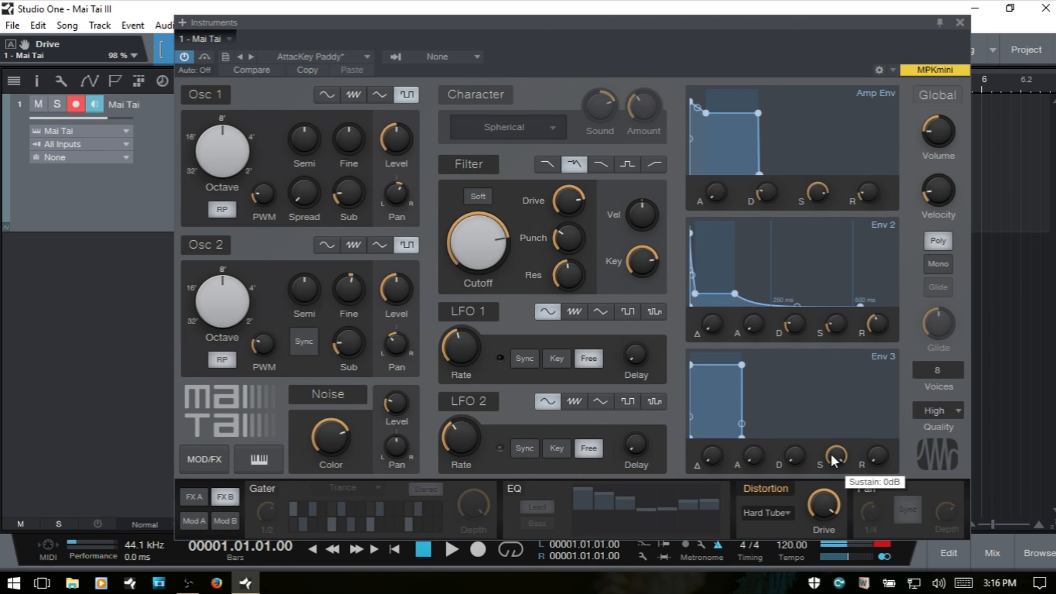
Try the Fuzz distortion type with Drive at 85 %
{"action": "left_click", "coordinate": [770, 513]}
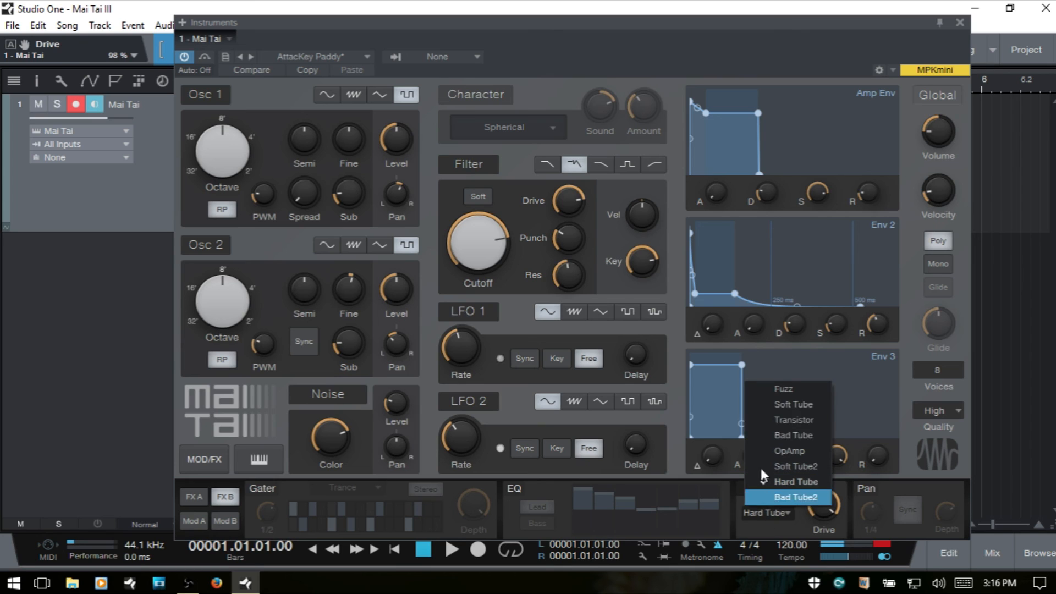
{"action": "left_click", "coordinate": [795, 389]}
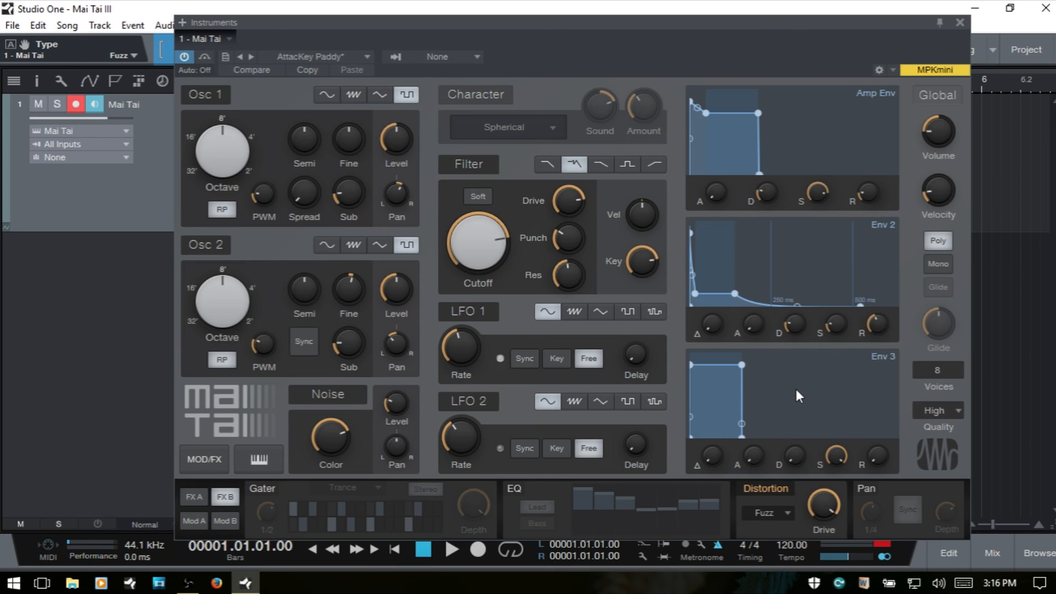
{"action": "left_click_drag", "start_coordinate": [824, 503], "coordinate": [825, 524]}
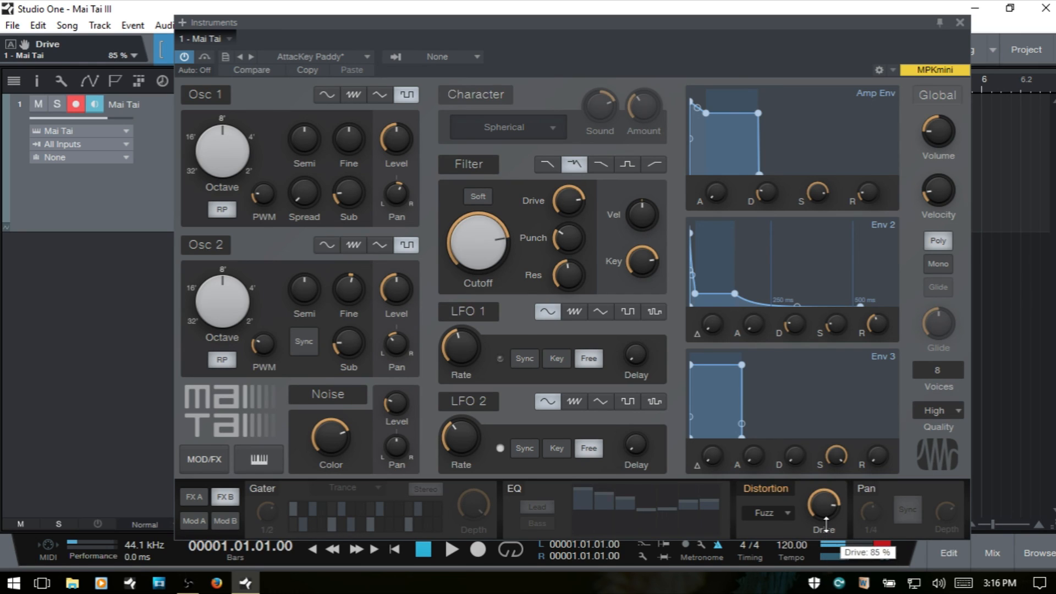
Set the distortion type to Bad Tube2 with Drive at 44 %, and switch Distortion off
{"action": "left_click", "coordinate": [779, 510]}
{"action": "left_click", "coordinate": [790, 498]}
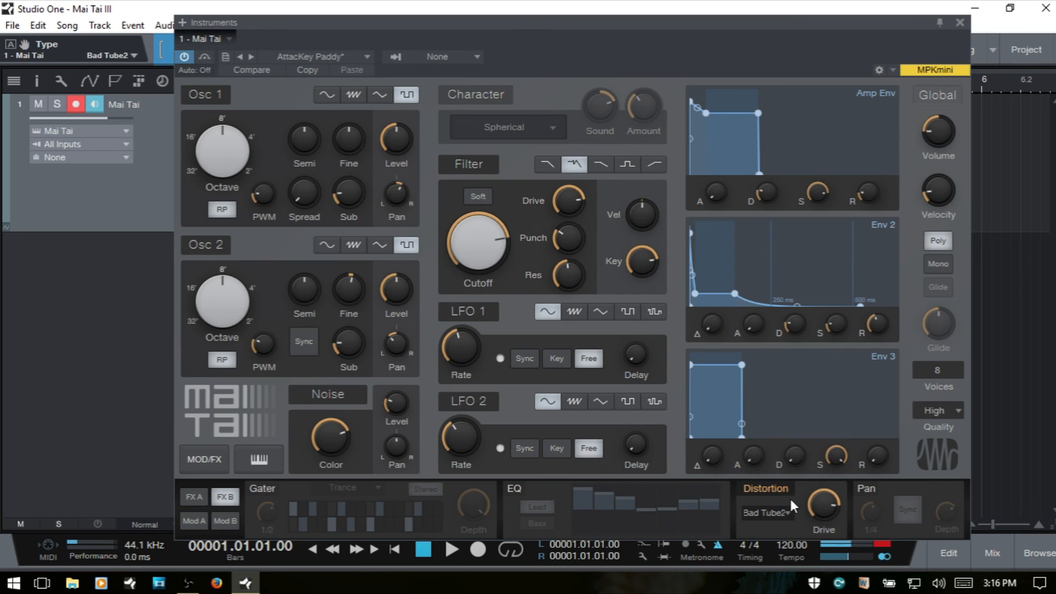
{"action": "left_click_drag", "start_coordinate": [822, 512], "coordinate": [839, 587]}
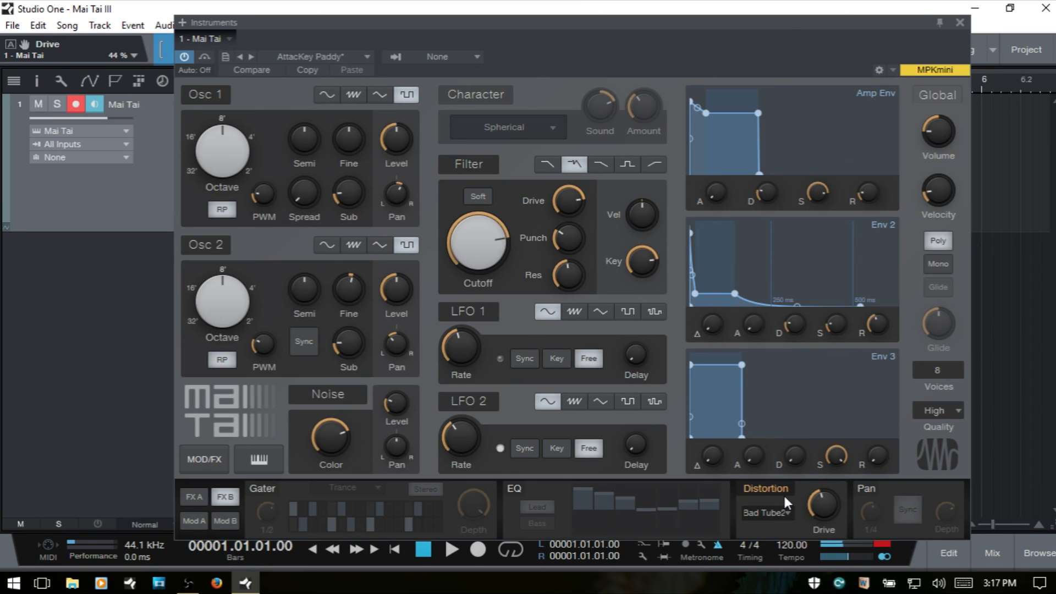
{"action": "left_click", "coordinate": [765, 489]}
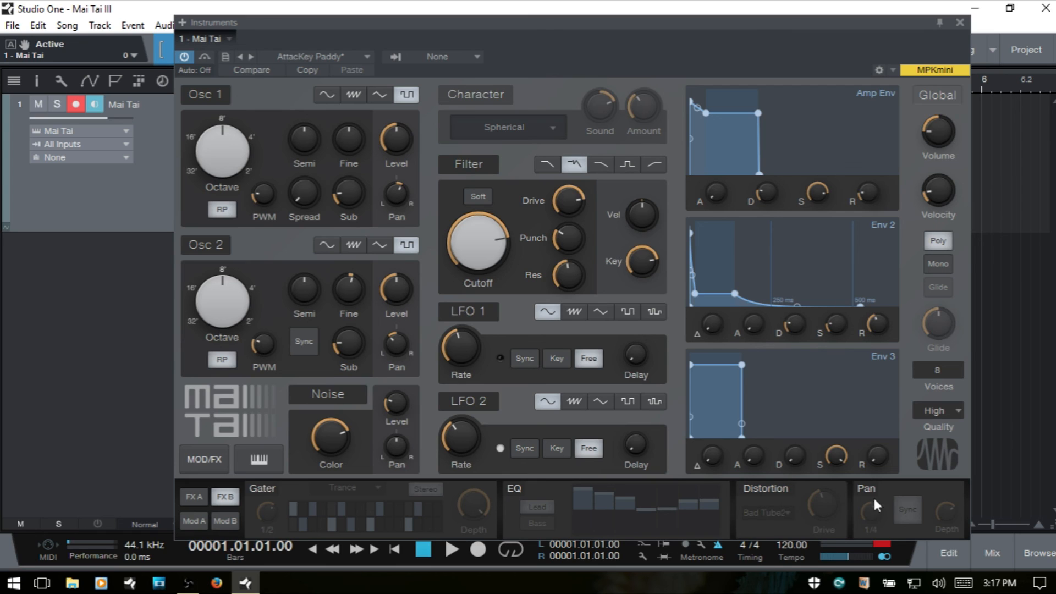
Turn on the Pan effect, raise its Depth to 100 % and set its synced rate to 1/2
{"action": "left_click", "coordinate": [871, 486]}
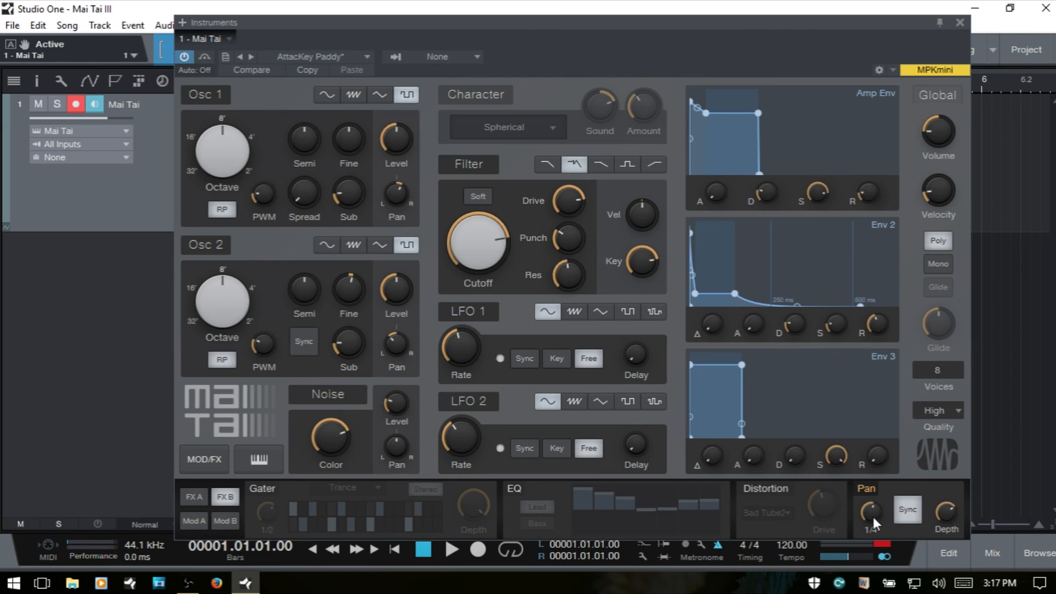
{"action": "mouse_move", "coordinate": [869, 510]}
{"action": "mouse_move", "coordinate": [947, 513]}
{"action": "left_click_drag", "start_coordinate": [946, 515], "coordinate": [948, 473]}
{"action": "left_click_drag", "start_coordinate": [873, 511], "coordinate": [876, 490]}
Try the Pan effect's Depth at 0 % and raise it back to maximum
{"action": "mouse_move", "coordinate": [942, 513]}
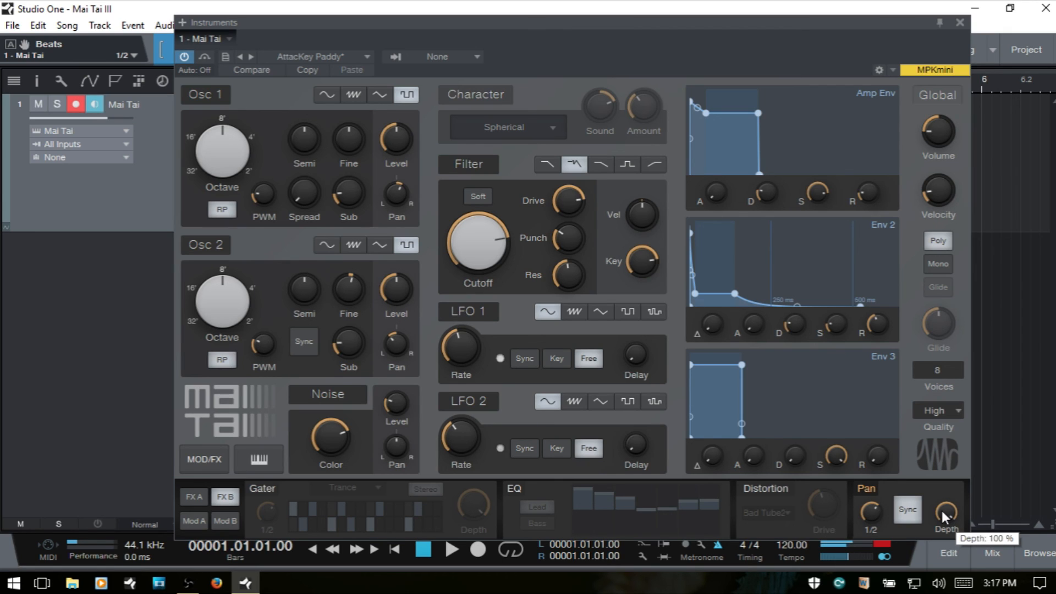
{"action": "left_click", "coordinate": [949, 512]}
{"action": "left_click_drag", "start_coordinate": [948, 517], "coordinate": [962, 552]}
{"action": "left_click_drag", "start_coordinate": [948, 514], "coordinate": [964, 566]}
{"action": "mouse_move", "coordinate": [950, 519]}
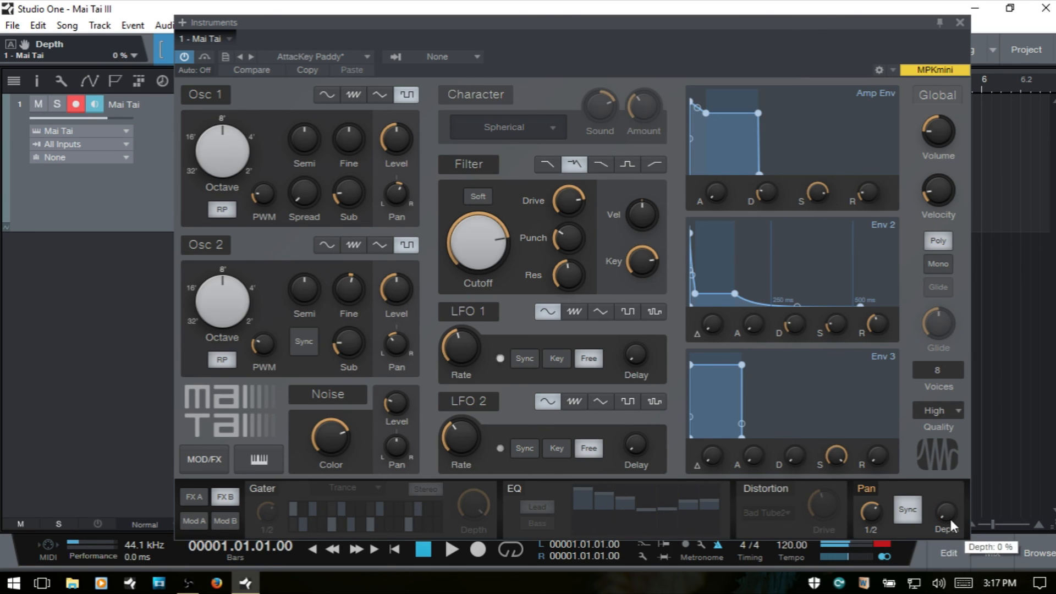
{"action": "left_click_drag", "start_coordinate": [947, 510], "coordinate": [949, 278]}
Turn off Sync for the Pan effect with Speed at 1.31, and set its Depth to 84 %
{"action": "left_click_drag", "start_coordinate": [871, 511], "coordinate": [883, 565]}
{"action": "left_click", "coordinate": [916, 512]}
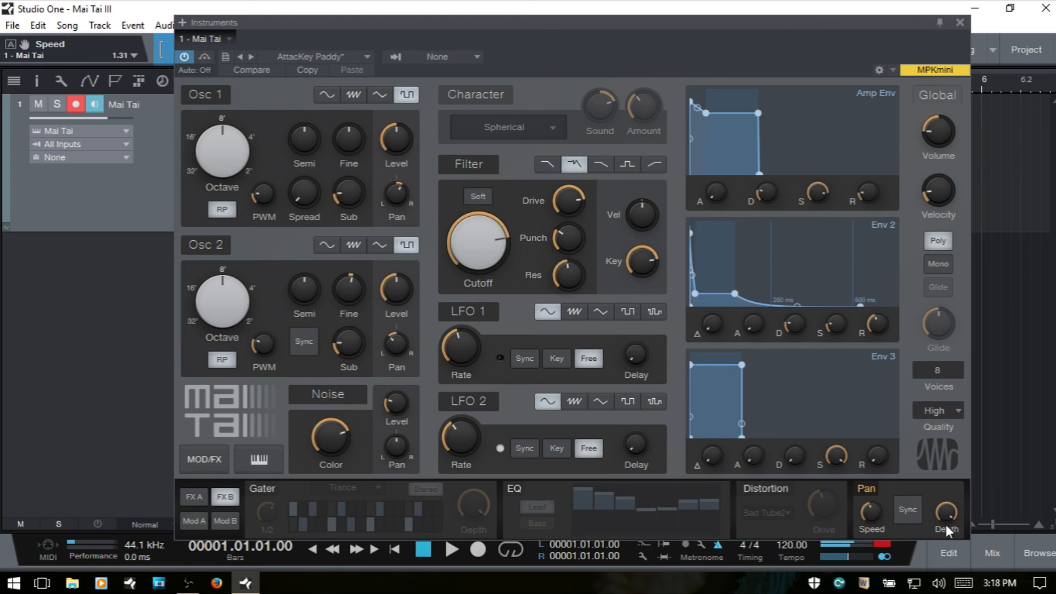
{"action": "mouse_move", "coordinate": [946, 526]}
{"action": "left_mouse_down"}
{"action": "mouse_move", "coordinate": [942, 508]}
{"action": "mouse_move", "coordinate": [947, 531]}
{"action": "left_mouse_up"}
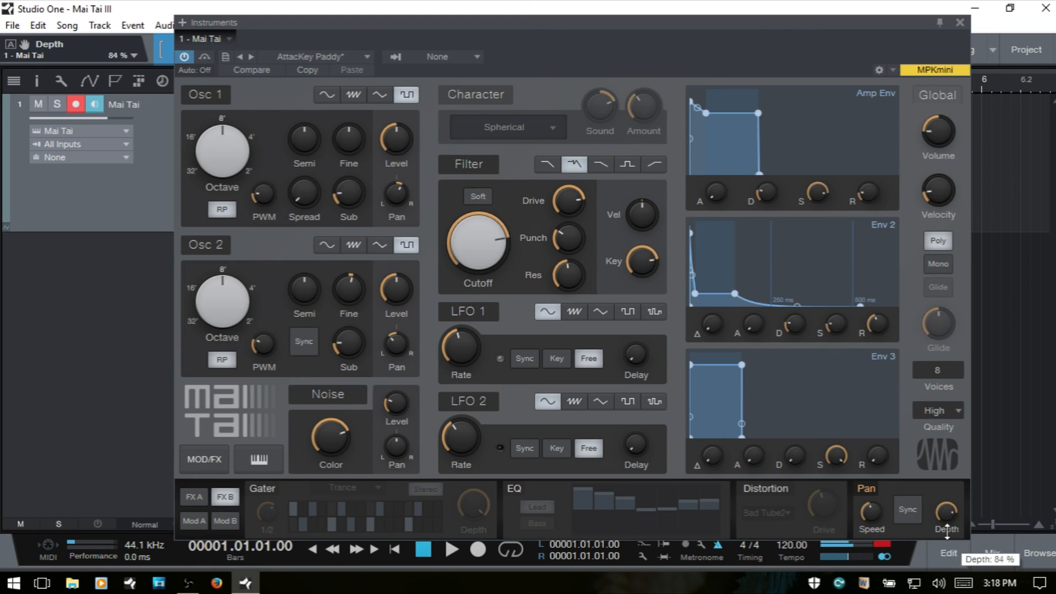
Raise the Pan effect's Speed to 13.96 and switch the effect off
{"action": "left_click_drag", "start_coordinate": [872, 514], "coordinate": [882, 458]}
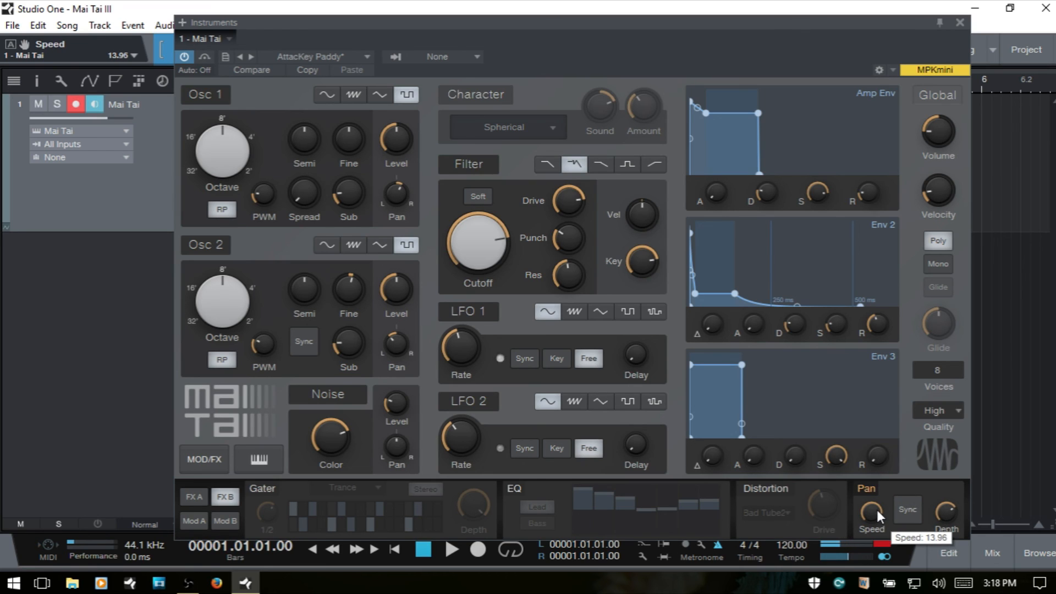
{"action": "left_click", "coordinate": [867, 486]}
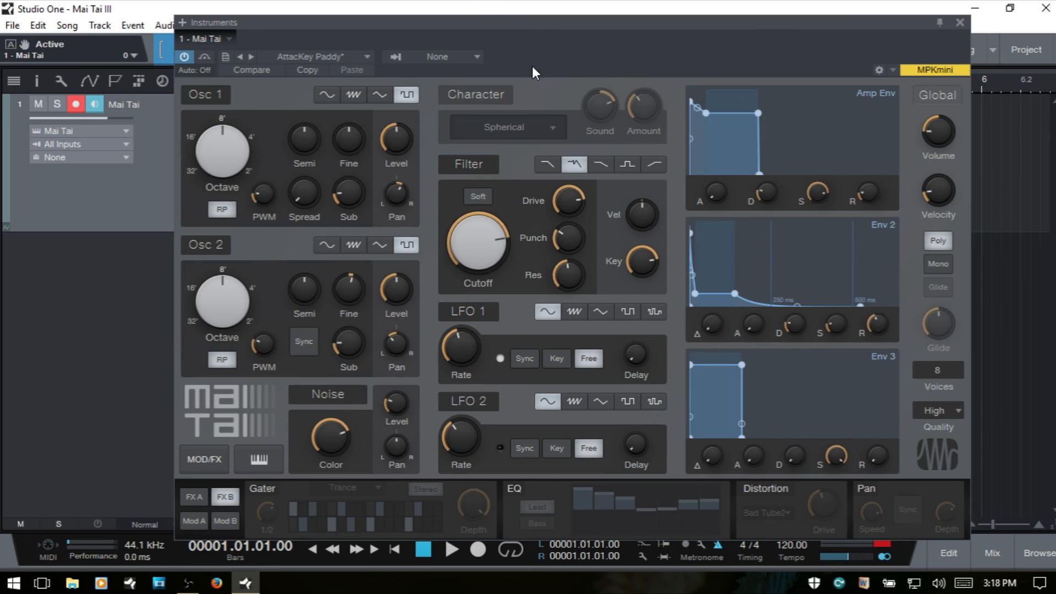